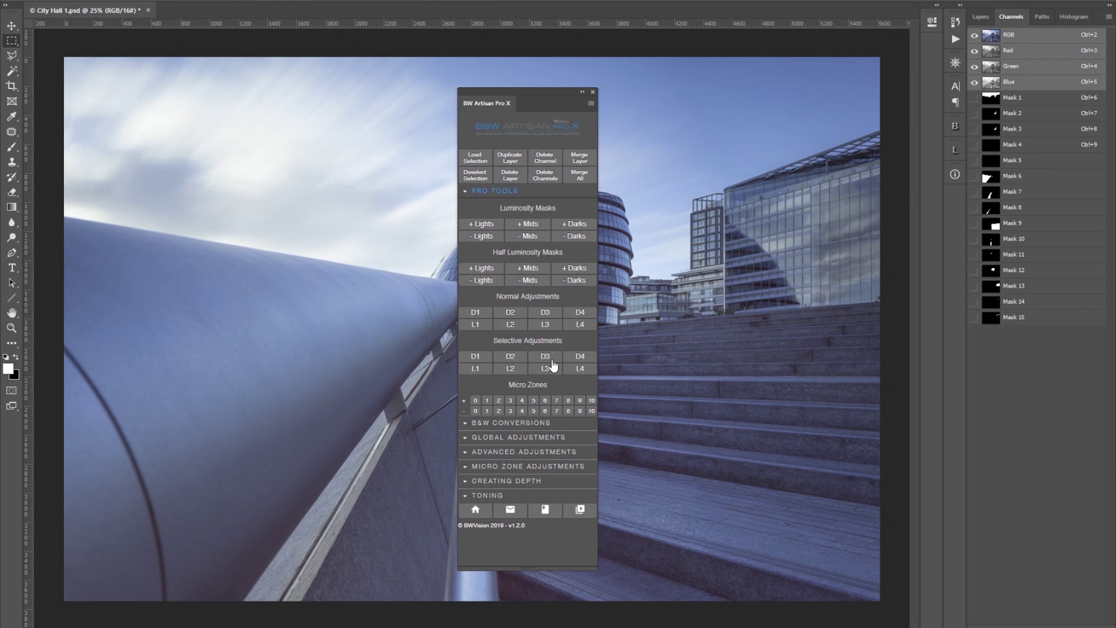
Generate the full set of Lights luminosity masks and preview the Lights2 to Lights5 channels.
{"action": "left_click", "coordinate": [486, 225]}
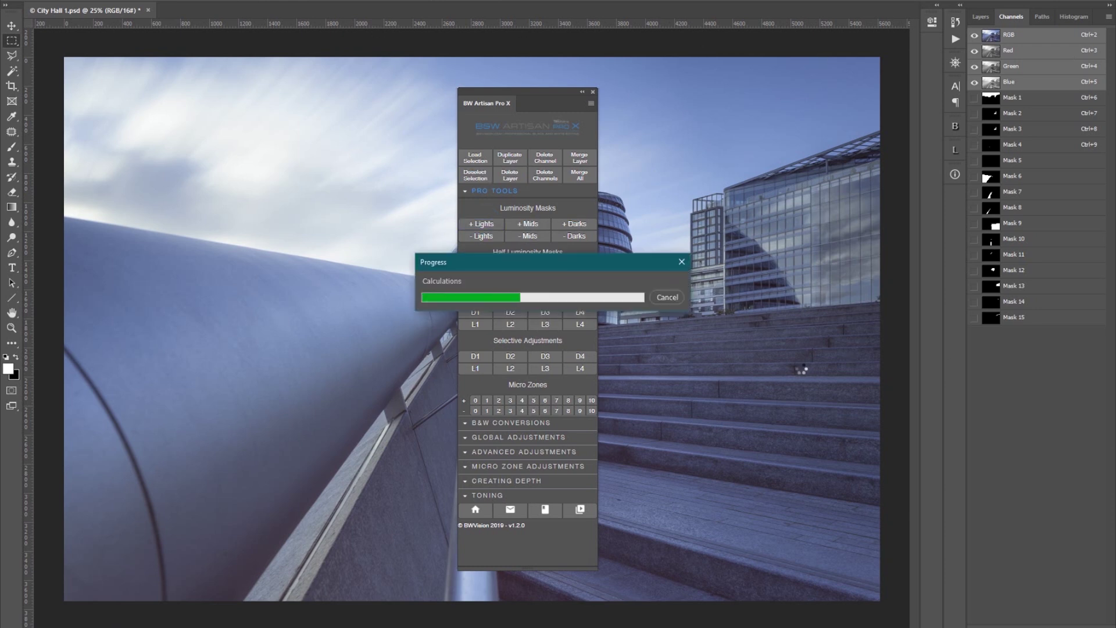
{"action": "left_click", "coordinate": [1032, 350]}
{"action": "left_click", "coordinate": [1032, 365]}
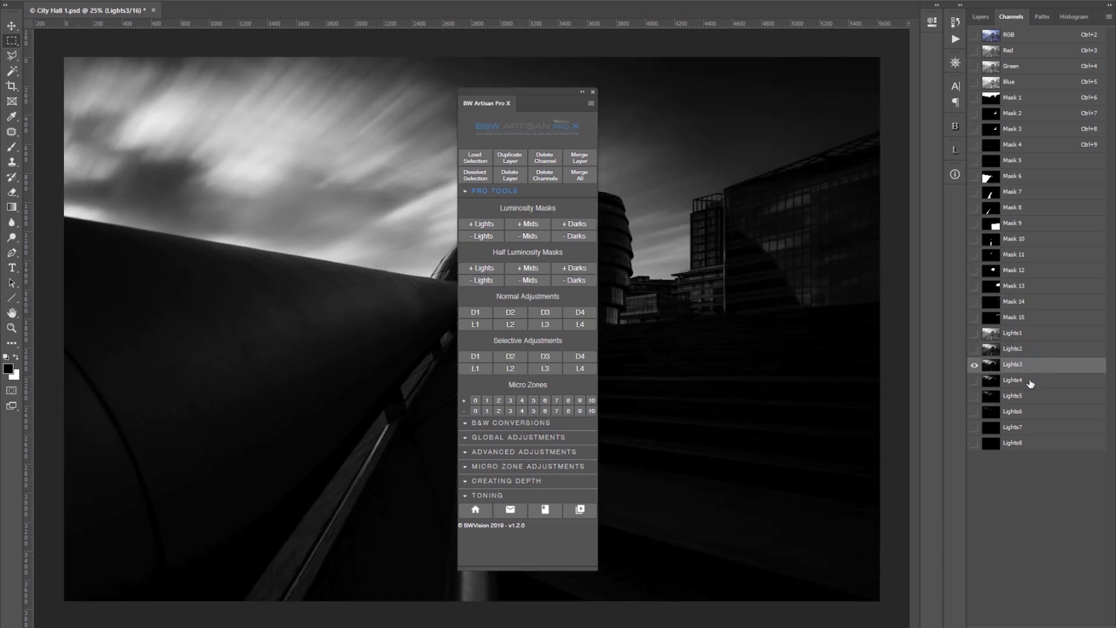
{"action": "left_click", "coordinate": [1029, 380]}
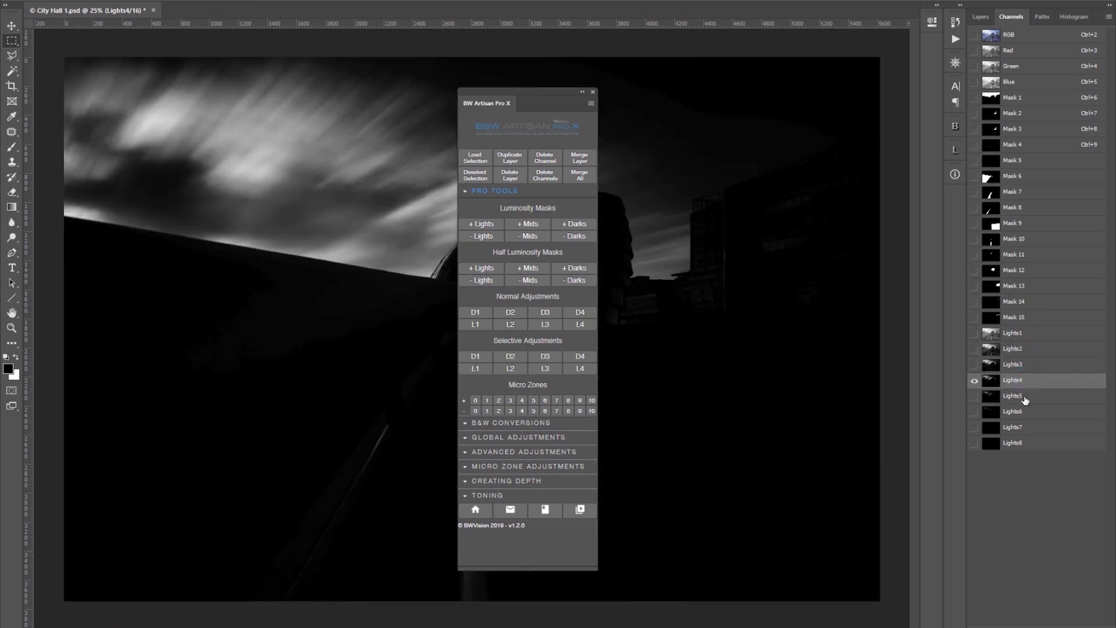
{"action": "left_click", "coordinate": [1024, 400]}
{"action": "left_click", "coordinate": [1017, 381]}
Generate the half luminosity masks for the lights and preview the Lights1.5 channel.
{"action": "left_click", "coordinate": [491, 272]}
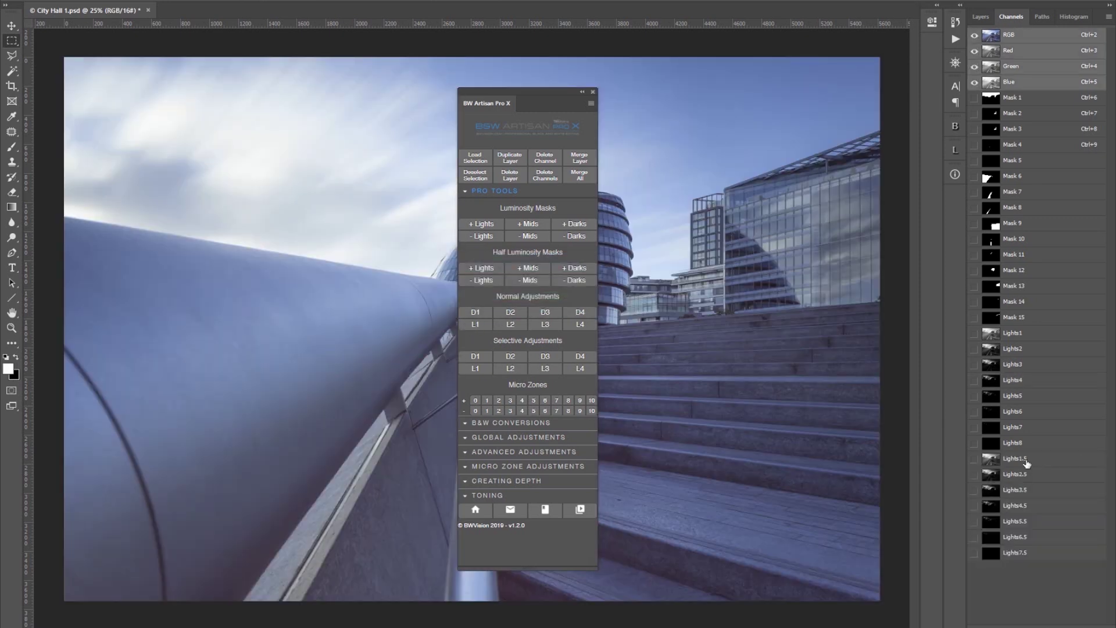
{"action": "left_click", "coordinate": [1025, 462]}
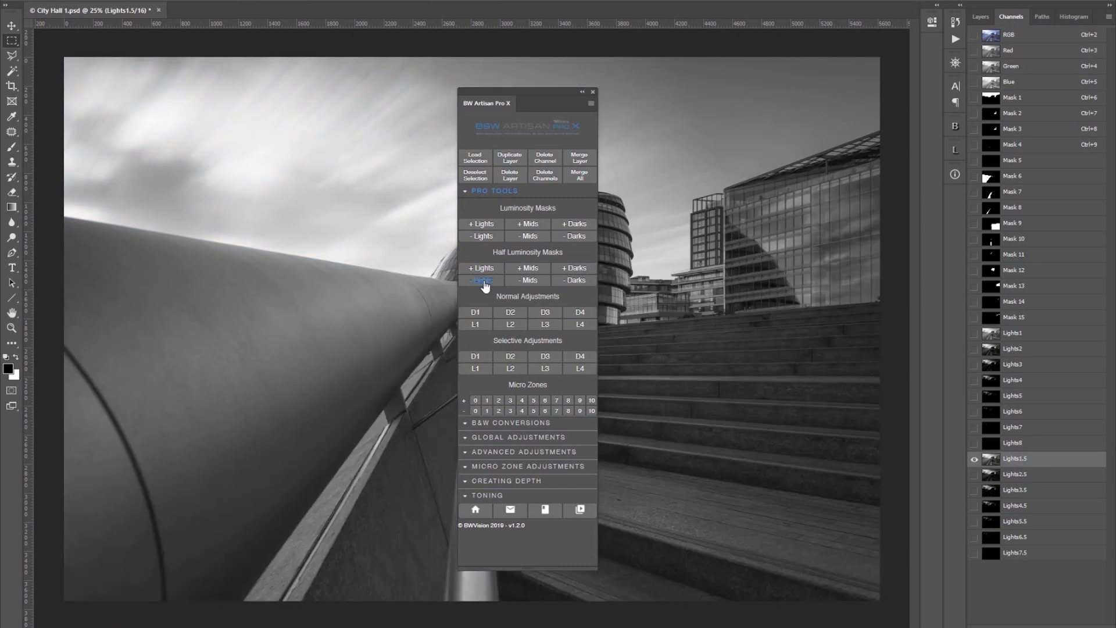
Remove the half Lights masks and the full Lights luminosity masks from the channels.
{"action": "left_click", "coordinate": [484, 283]}
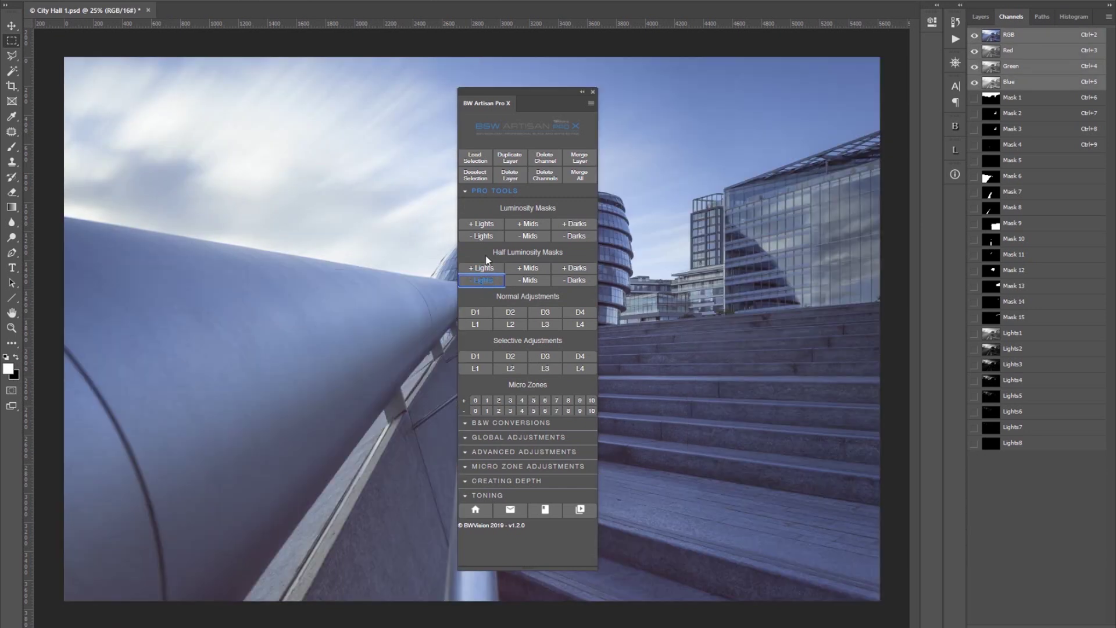
{"action": "left_click", "coordinate": [486, 238]}
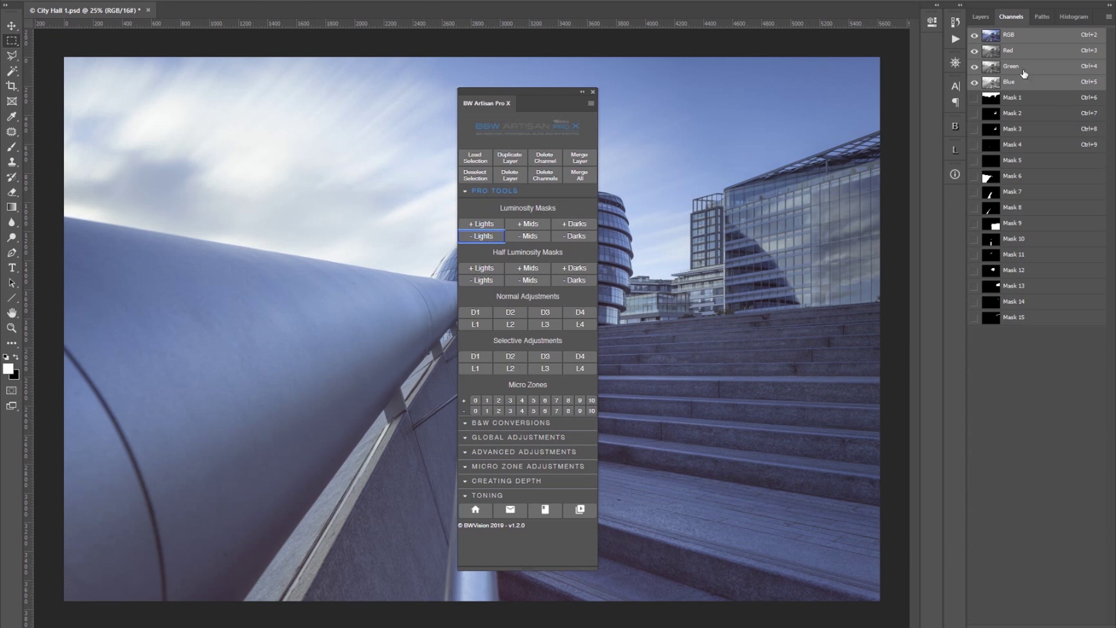
With the layers in view, try the Neutral, Low Key and High Key standard black-and-white conversions in turn.
{"action": "left_click", "coordinate": [987, 19]}
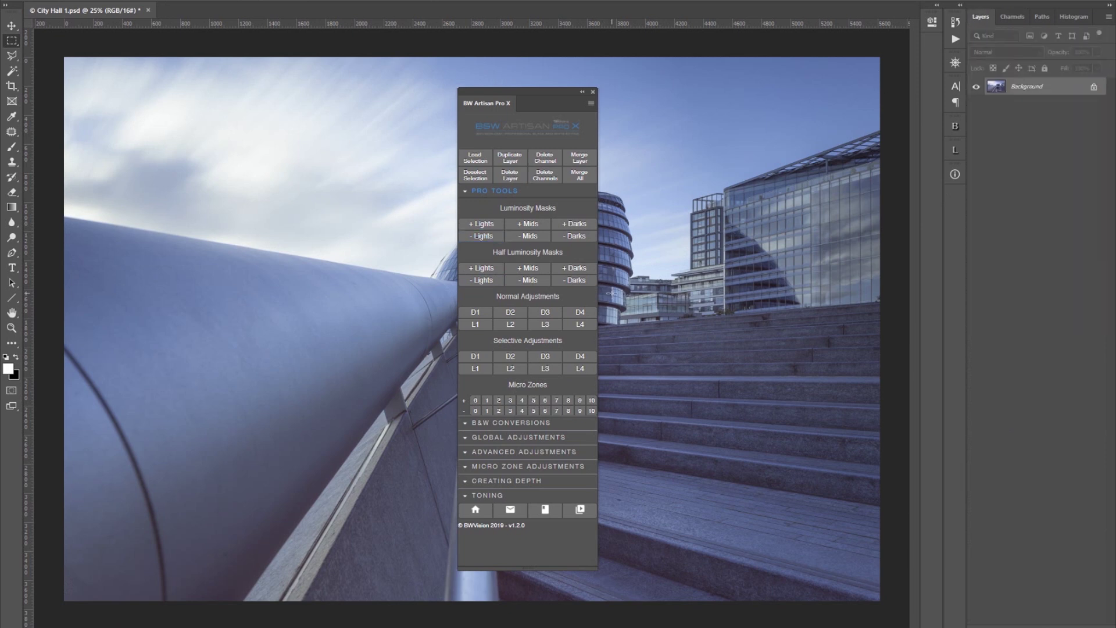
{"action": "left_click", "coordinate": [494, 191]}
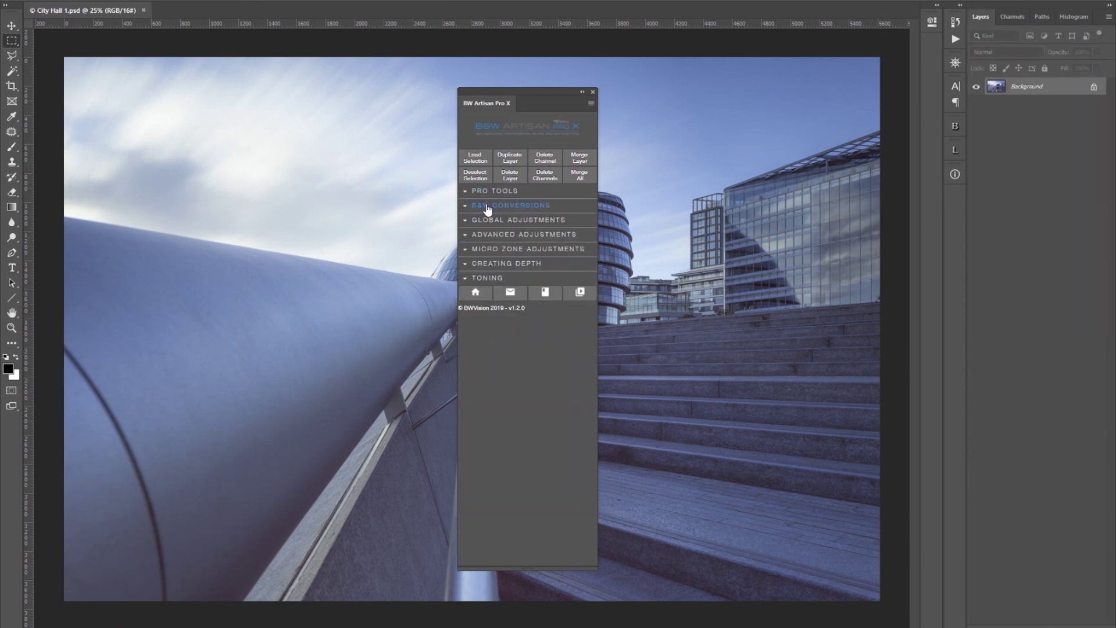
{"action": "left_click", "coordinate": [465, 205]}
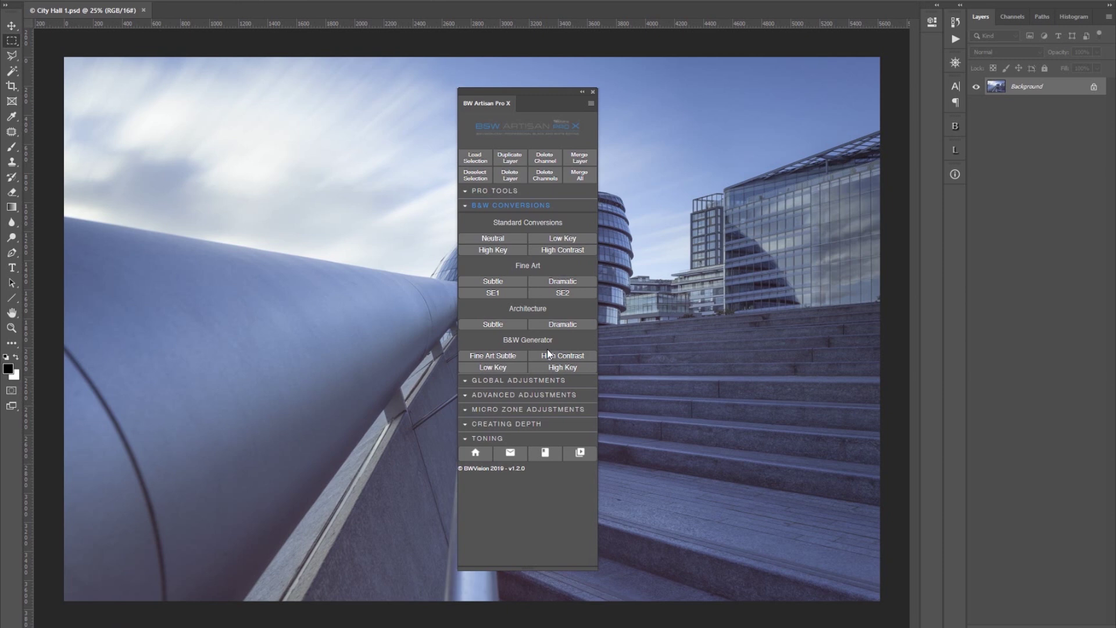
{"action": "left_click", "coordinate": [503, 236]}
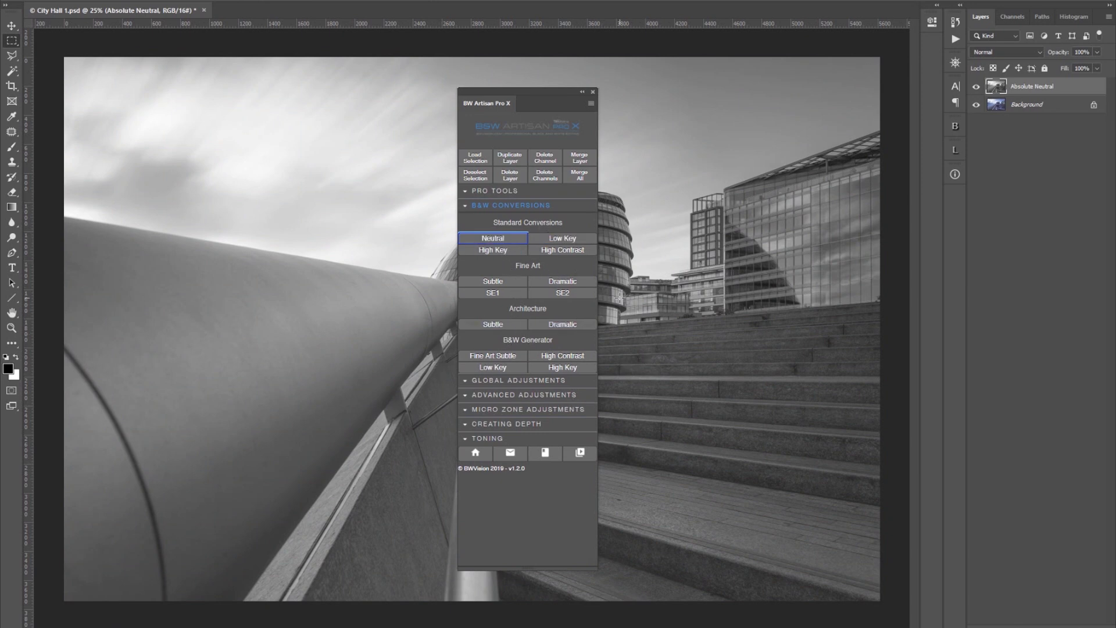
{"action": "left_click", "coordinate": [563, 238]}
{"action": "left_click", "coordinate": [493, 249]}
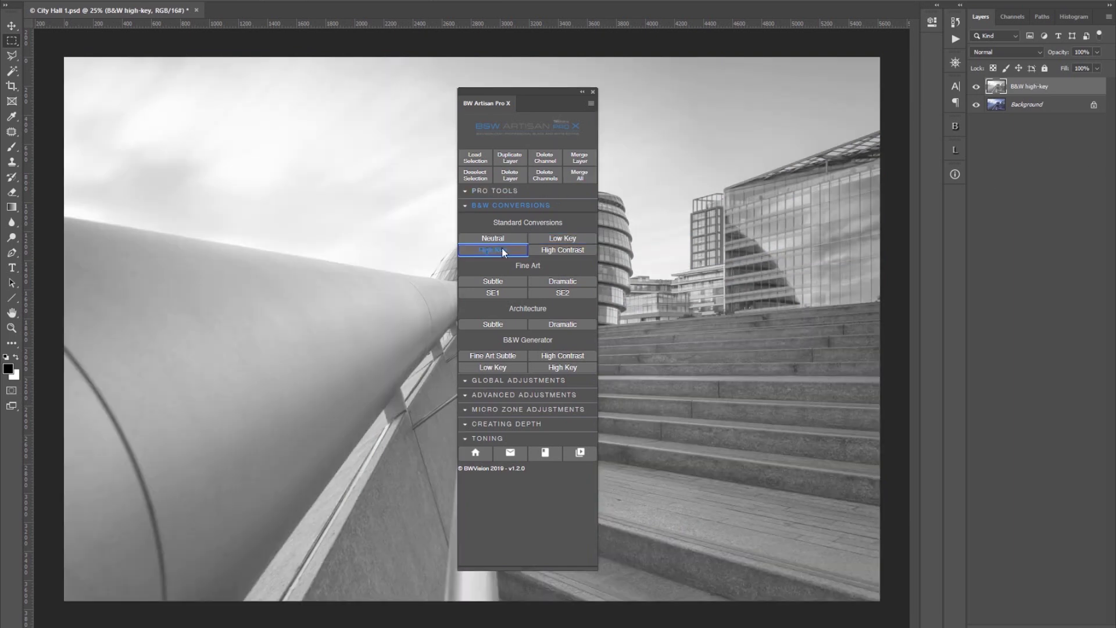
Try the Fine Art Dramatic conversion and the Fine Art Subtle B&W generator, and delete the resulting conversion group.
{"action": "left_click", "coordinate": [559, 281]}
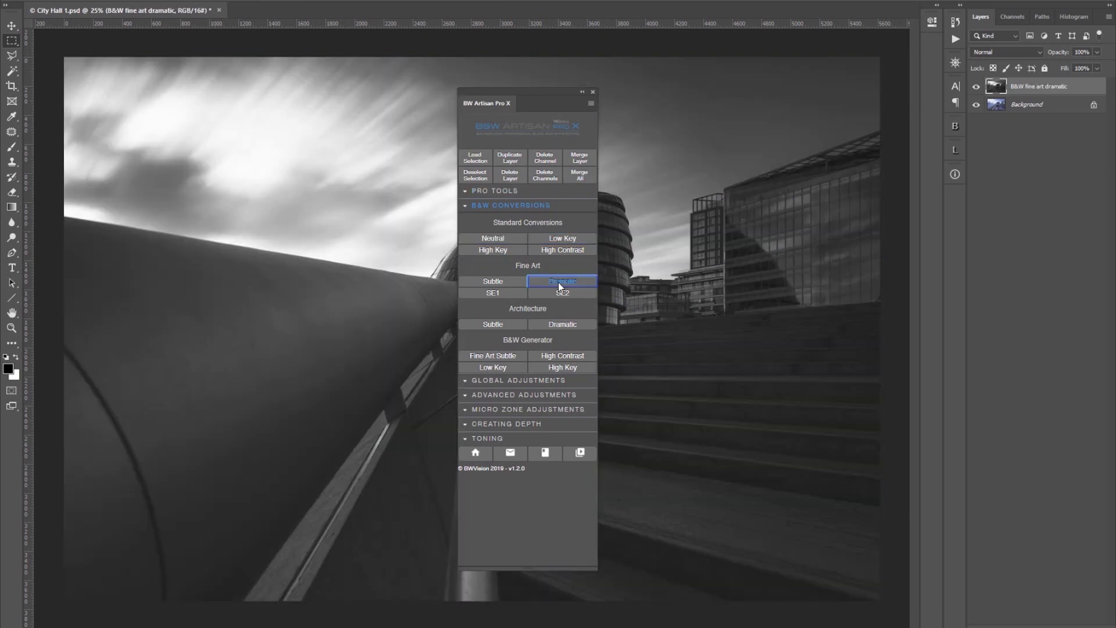
{"action": "left_click", "coordinate": [493, 356]}
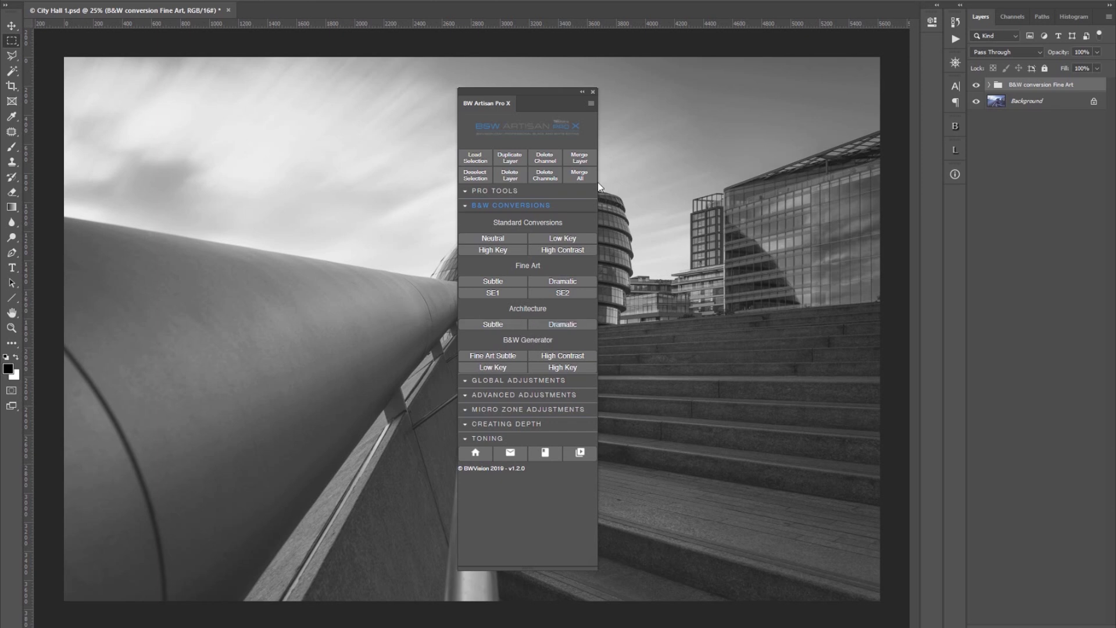
{"action": "left_click", "coordinate": [510, 175]}
Select a rectangular area of the cloudy sky and darken it twice with the Smart Linear Default D4 adjustment.
{"action": "left_click", "coordinate": [484, 382]}
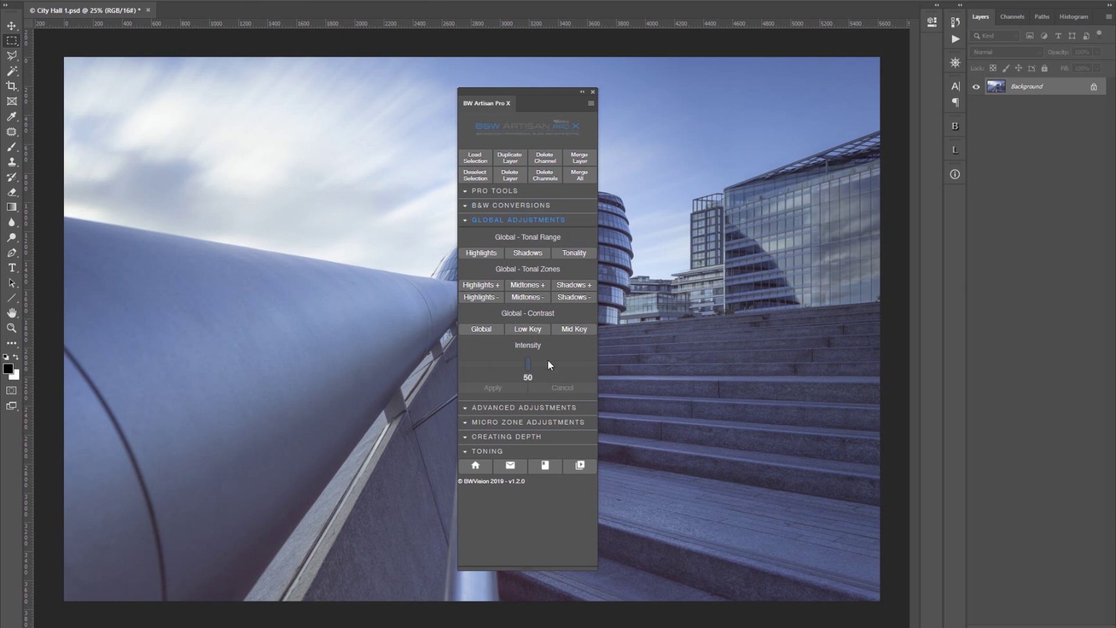
{"action": "left_click", "coordinate": [465, 407]}
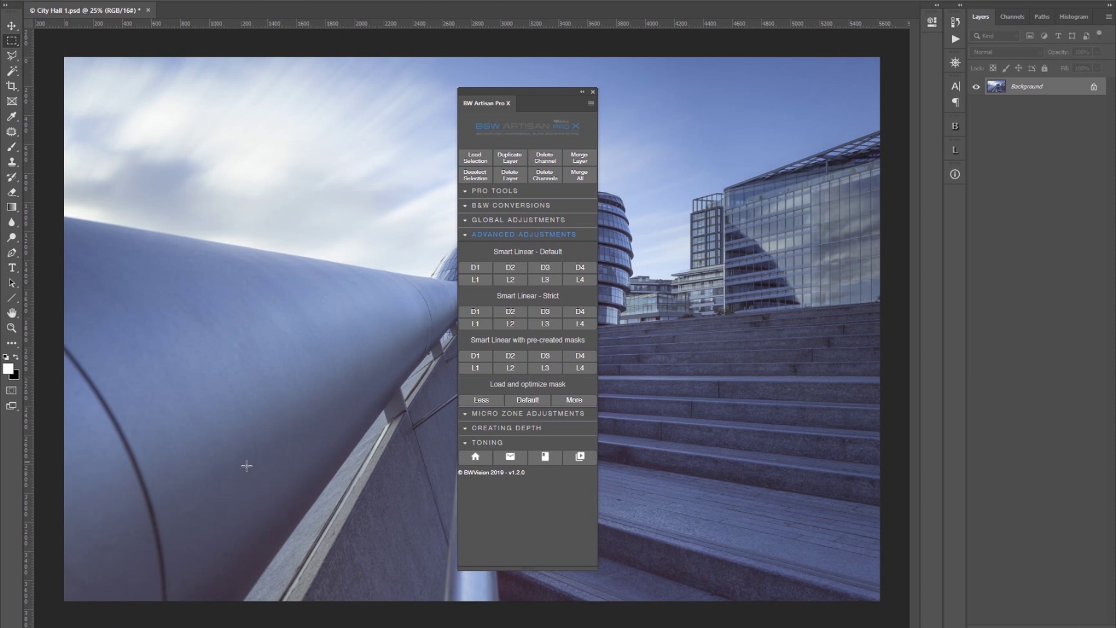
{"action": "left_click_drag", "start_coordinate": [254, 81], "coordinate": [452, 234]}
{"action": "left_click", "coordinate": [581, 269]}
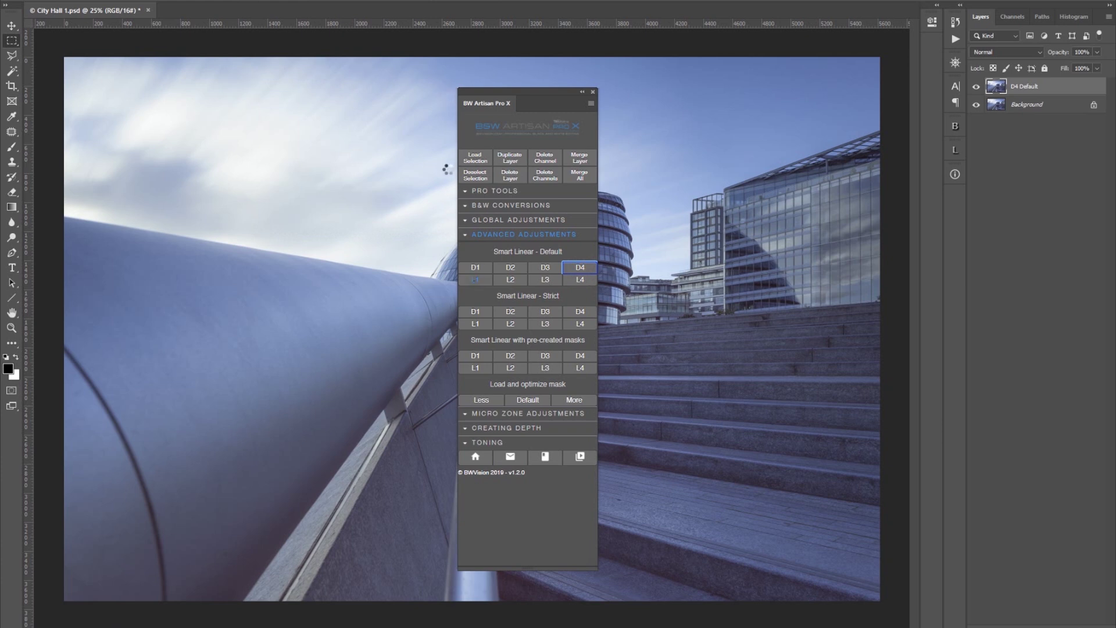
{"action": "left_click_drag", "start_coordinate": [254, 81], "coordinate": [452, 234]}
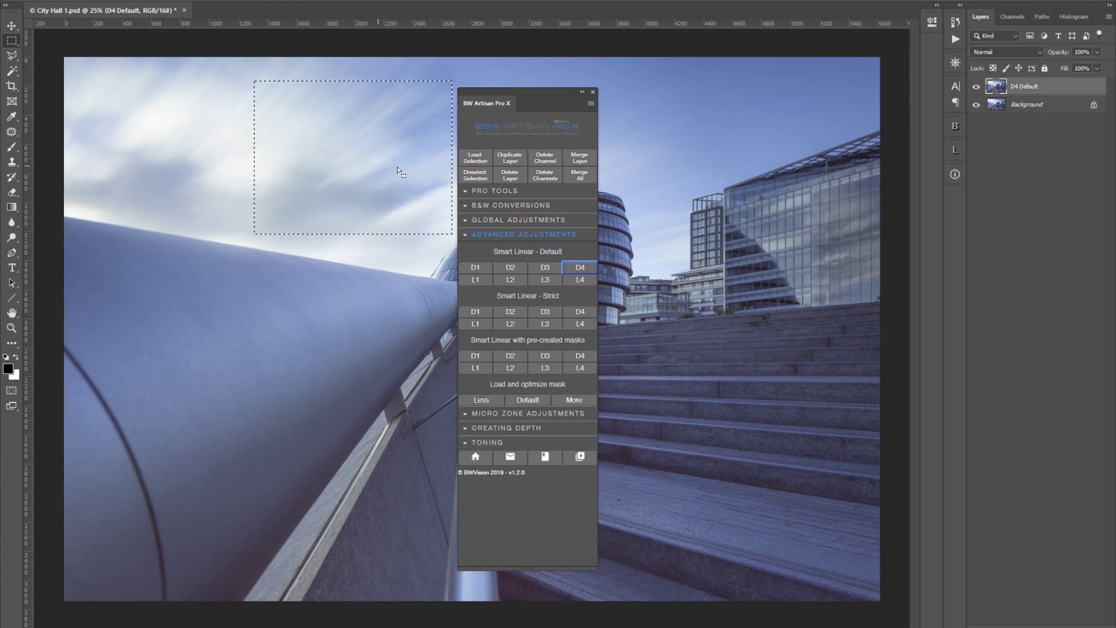
{"action": "left_click", "coordinate": [581, 270]}
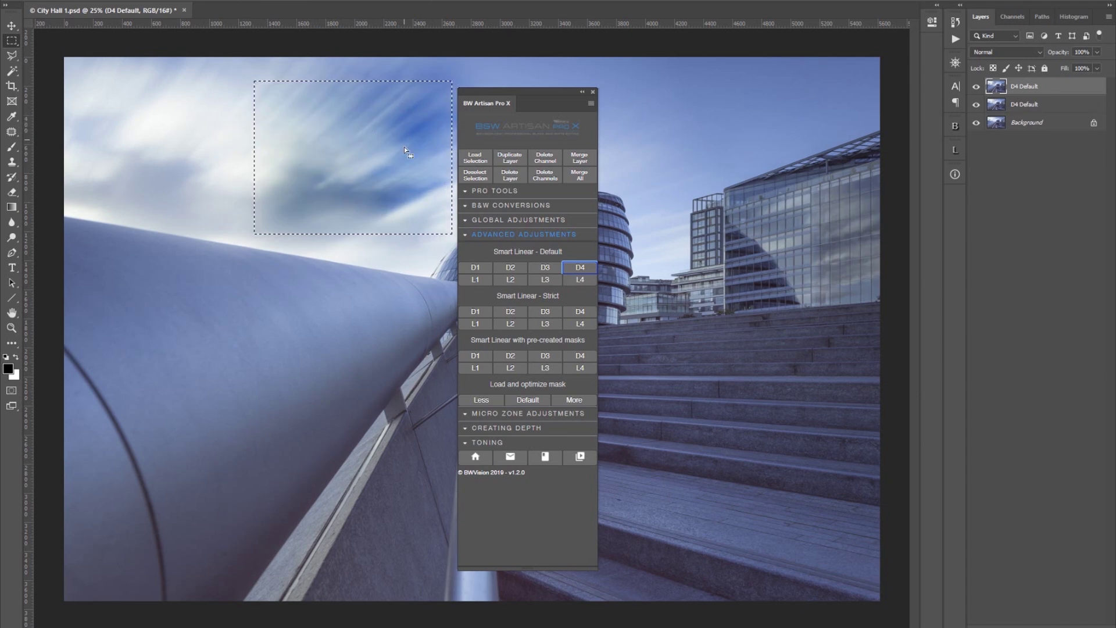
Apply Smart Linear Default L1 and Strict D3 to the sky selection, and revert the image to its saved state.
{"action": "left_click", "coordinate": [475, 281]}
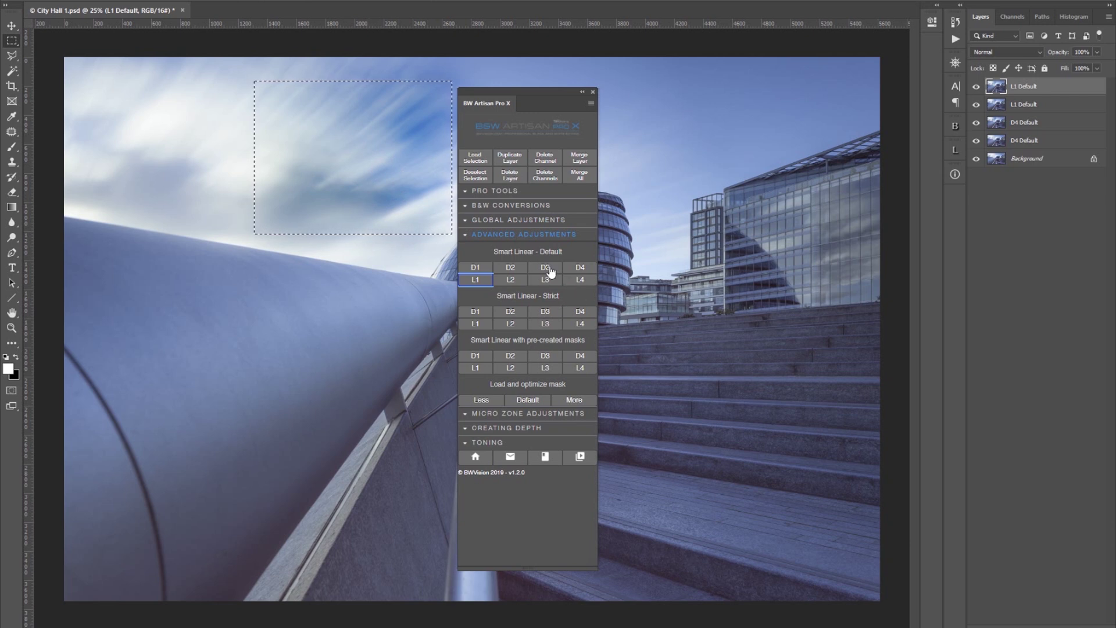
{"action": "left_click", "coordinate": [546, 311]}
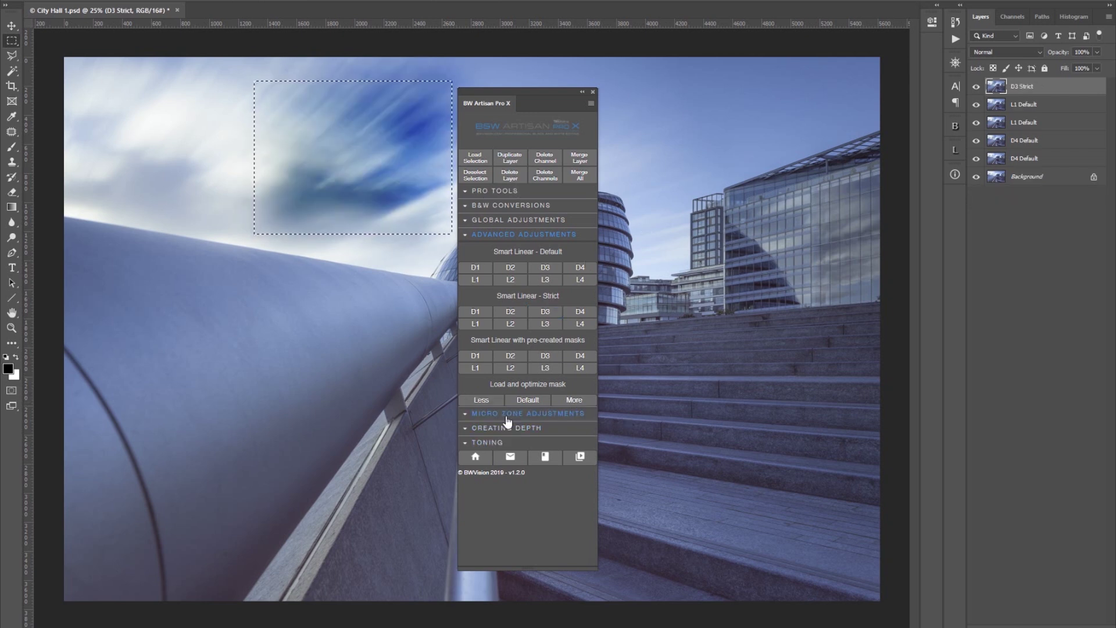
{"action": "key", "text": "F12"}
Open the Micro Zone Adjustments and display the Info readout as a floating panel beside the image.
{"action": "left_click", "coordinate": [482, 414]}
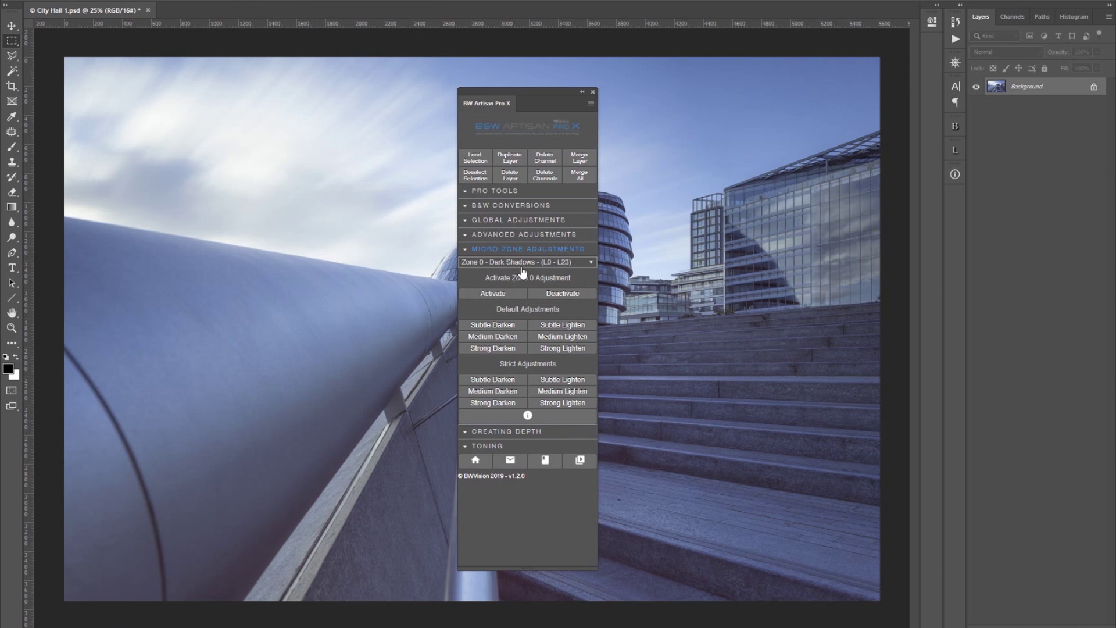
{"action": "key", "text": "alt+w"}
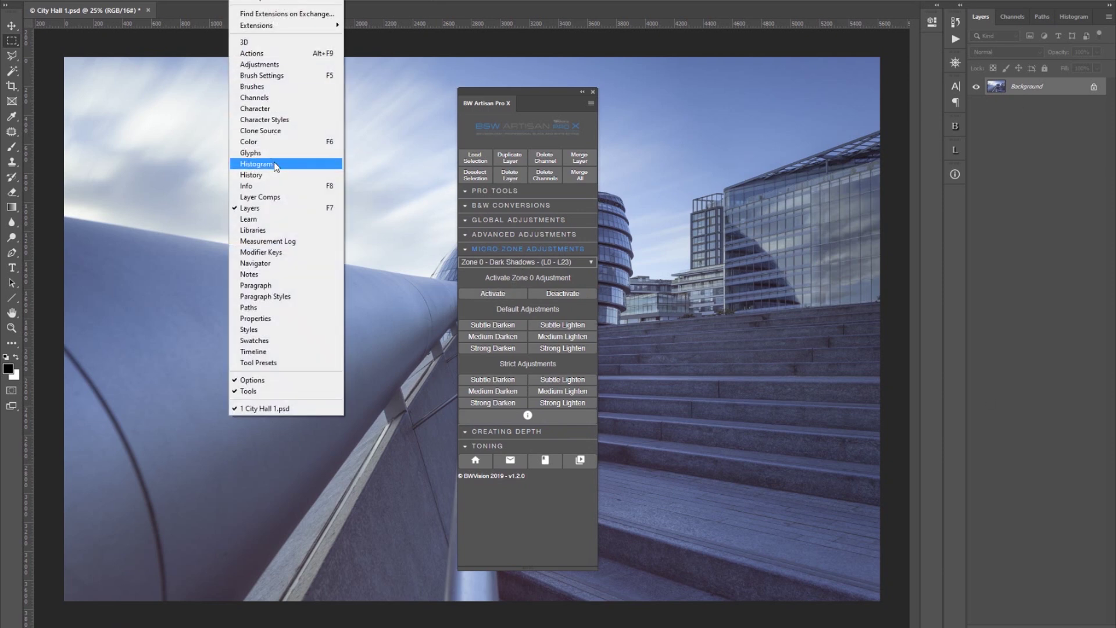
{"action": "left_click", "coordinate": [274, 184]}
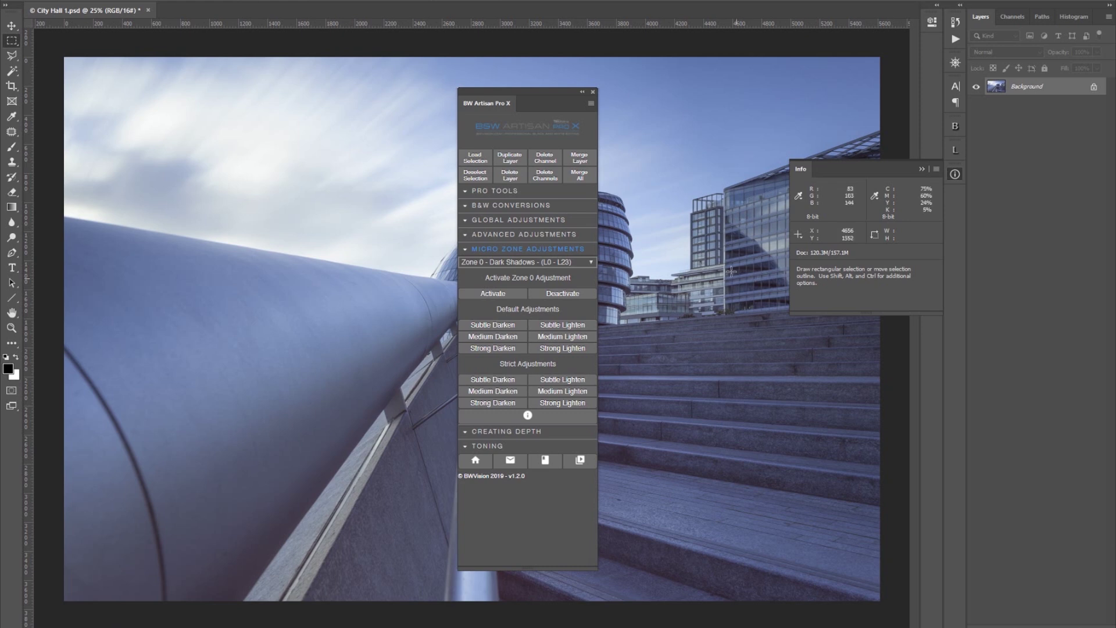
{"action": "left_click_drag", "start_coordinate": [800, 169], "coordinate": [932, 192]}
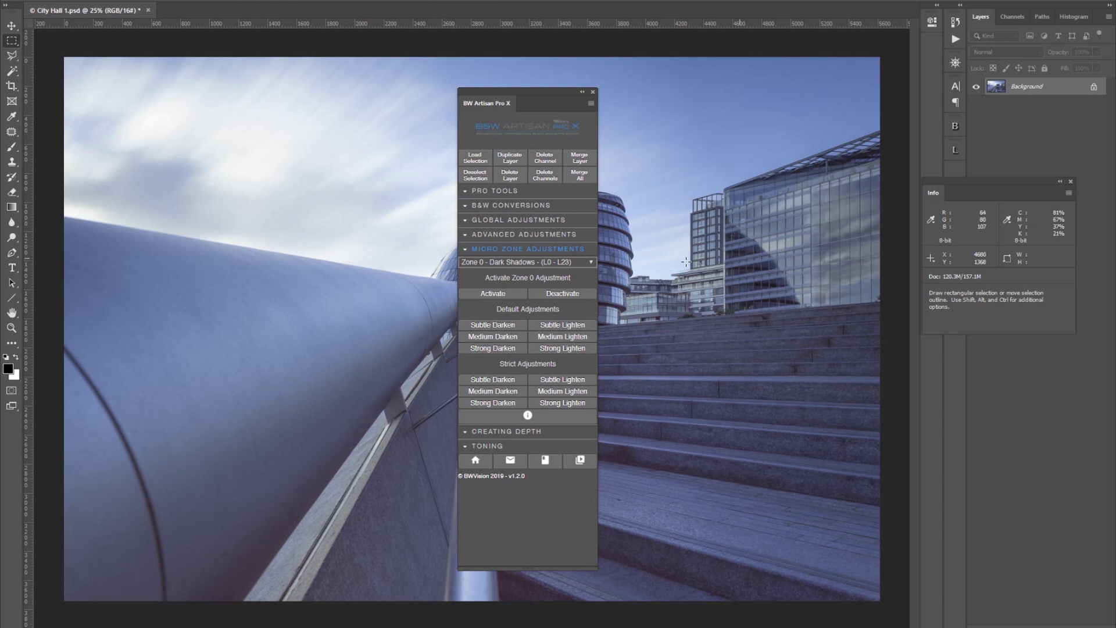
Choose Zone 2 - Light Shadows (L47 - 69) and activate its micro zone adjustment.
{"action": "left_click", "coordinate": [590, 265]}
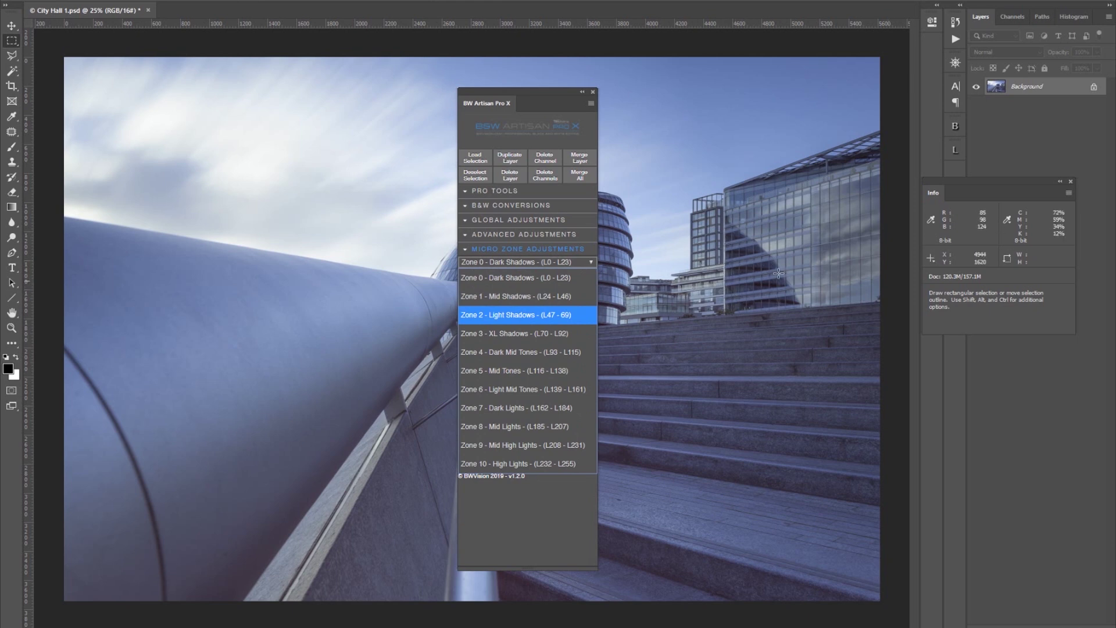
{"action": "left_click", "coordinate": [523, 318]}
{"action": "left_click", "coordinate": [505, 293]}
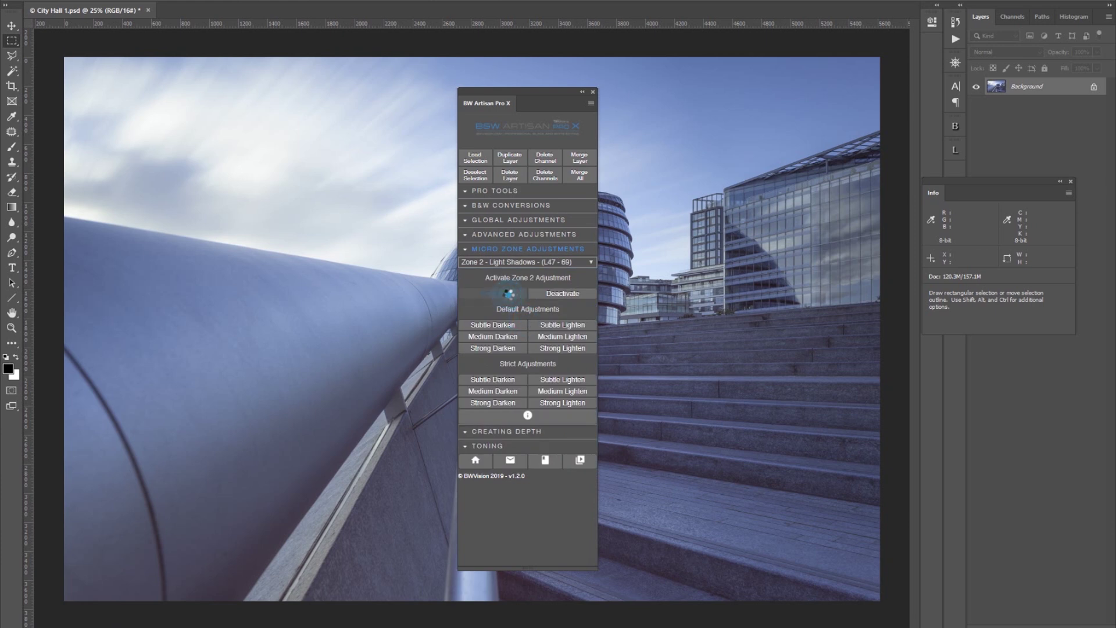
{"action": "left_click", "coordinate": [590, 232]}
Draw a freehand Lasso selection about 736 by 836 pixels around the shadow on the glass building.
{"action": "left_click", "coordinate": [10, 57]}
{"action": "left_click", "coordinate": [52, 56]}
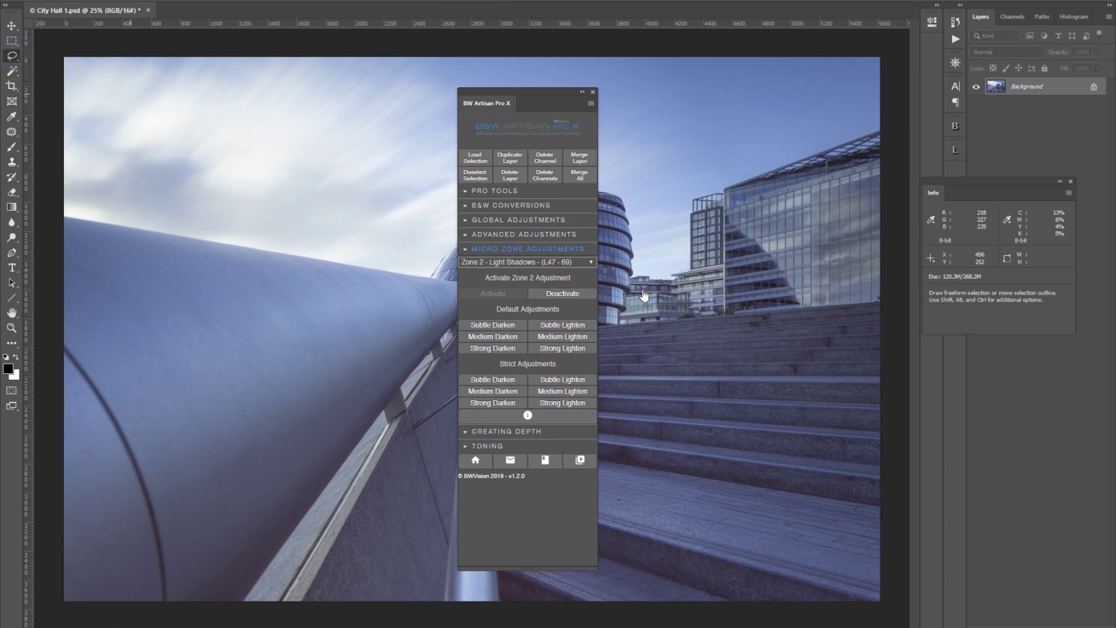
{"action": "mouse_move", "coordinate": [730, 213]}
{"action": "left_mouse_down"}
{"action": "mouse_move", "coordinate": [702, 243]}
{"action": "mouse_move", "coordinate": [716, 319]}
{"action": "mouse_move", "coordinate": [759, 336]}
{"action": "mouse_move", "coordinate": [806, 314]}
{"action": "mouse_move", "coordinate": [799, 284]}
{"action": "left_mouse_up"}
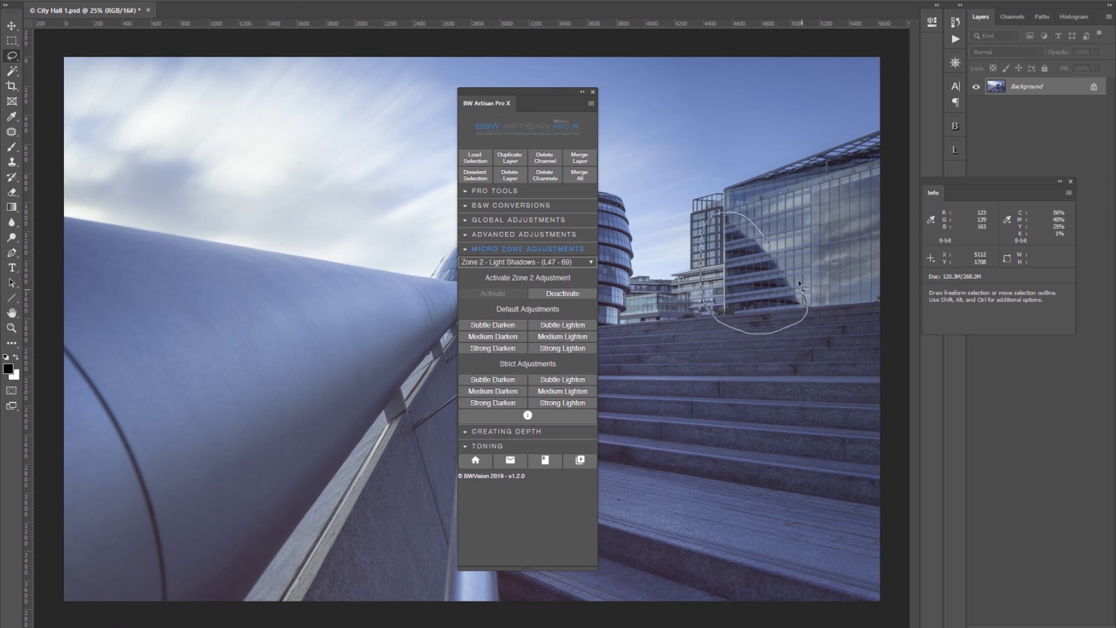
{"action": "left_click_drag", "start_coordinate": [769, 239], "coordinate": [770, 241]}
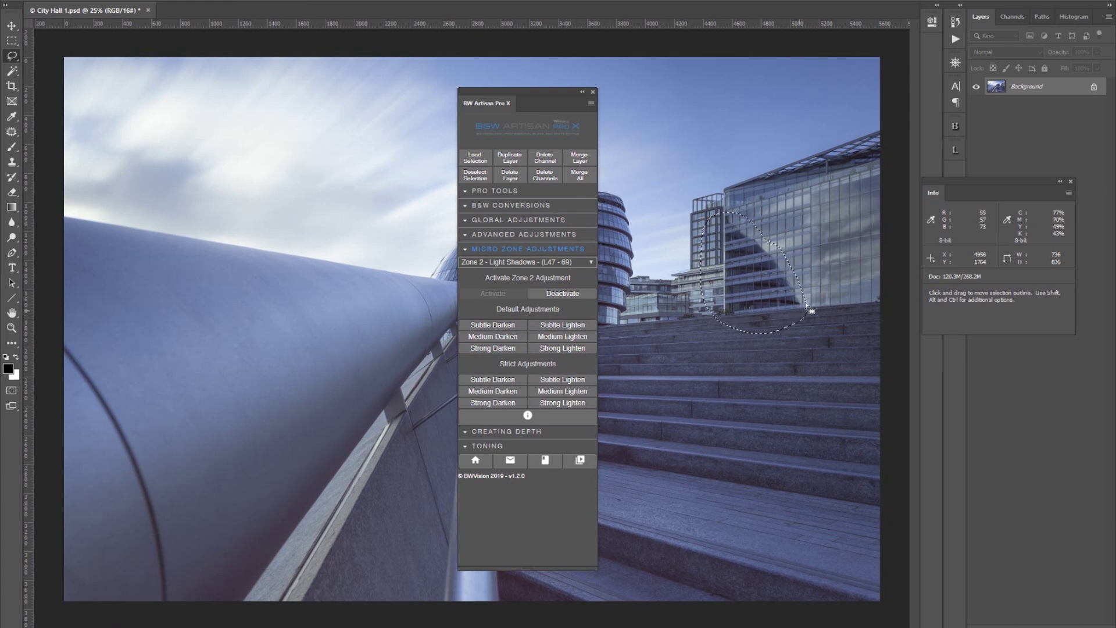
Apply the default Strong Darken adjustment for Zone 2 to the lassoed shadow four times and clear the selection.
{"action": "left_click", "coordinate": [491, 353]}
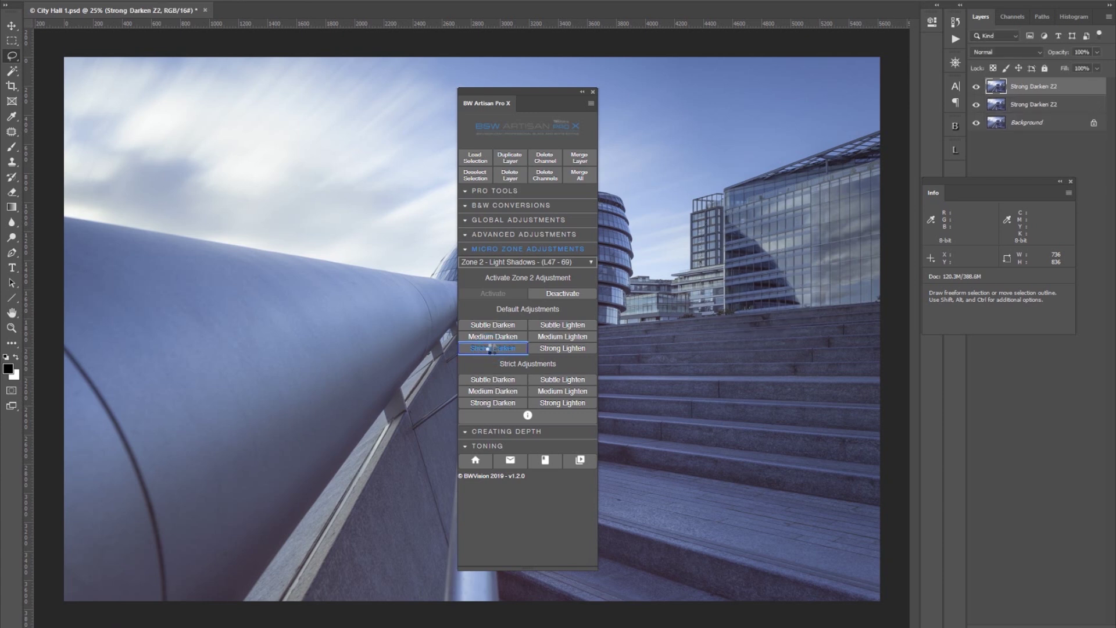
{"action": "left_click", "coordinate": [491, 350]}
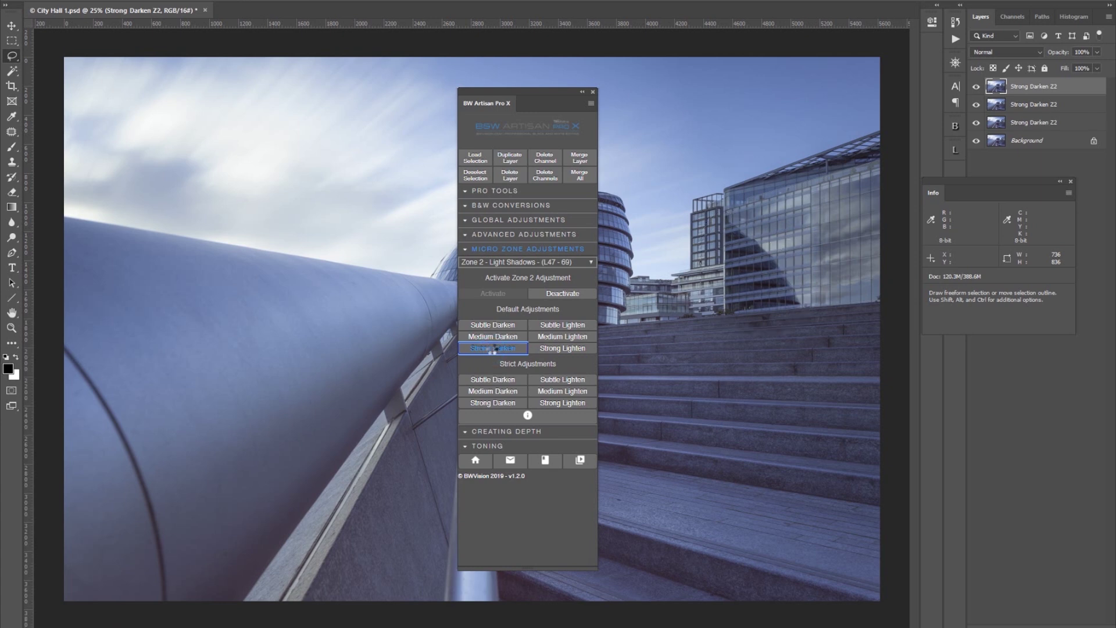
{"action": "left_click", "coordinate": [474, 175]}
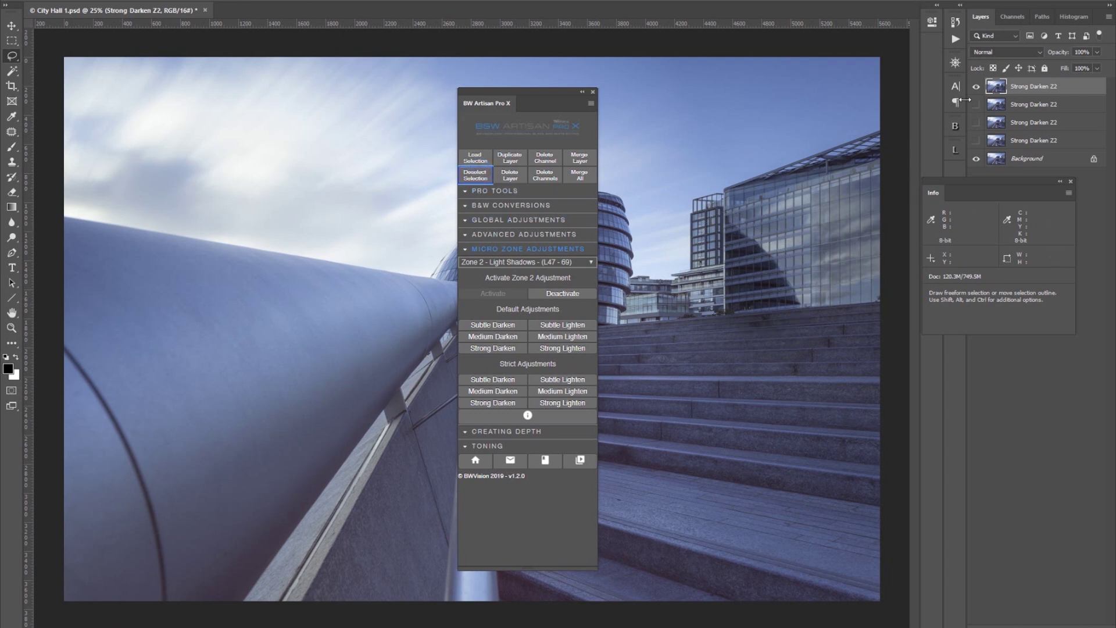
Toggle the visibility of the Strong Darken Z2 layers to compare the darkened shadow with the original image.
{"action": "left_click_drag", "start_coordinate": [974, 106], "coordinate": [976, 143]}
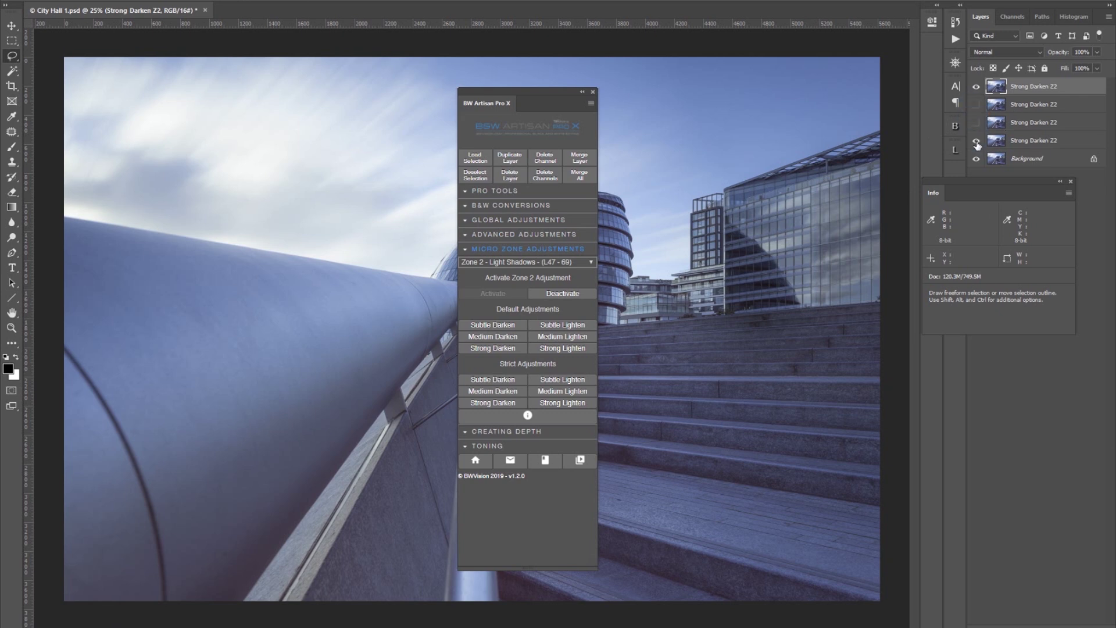
{"action": "left_click", "coordinate": [977, 87]}
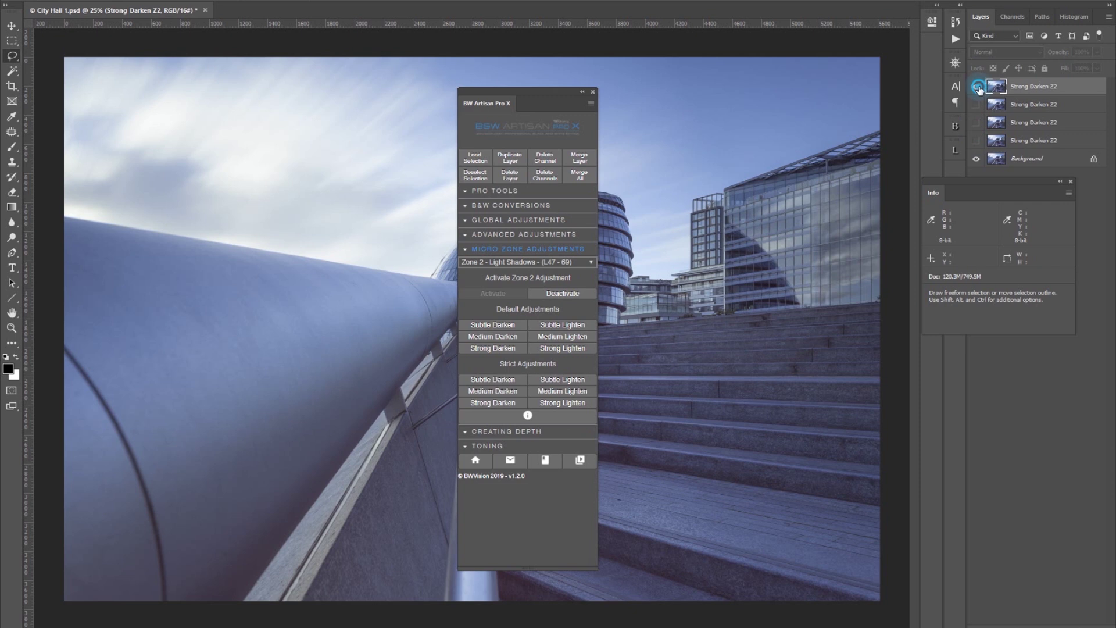
Switch the topmost Strong Darken Z2 layer off and on repeatedly to compare the glass building's shadow before and after.
{"action": "left_click", "coordinate": [977, 88]}
{"action": "left_click", "coordinate": [977, 87]}
{"action": "left_click", "coordinate": [977, 88]}
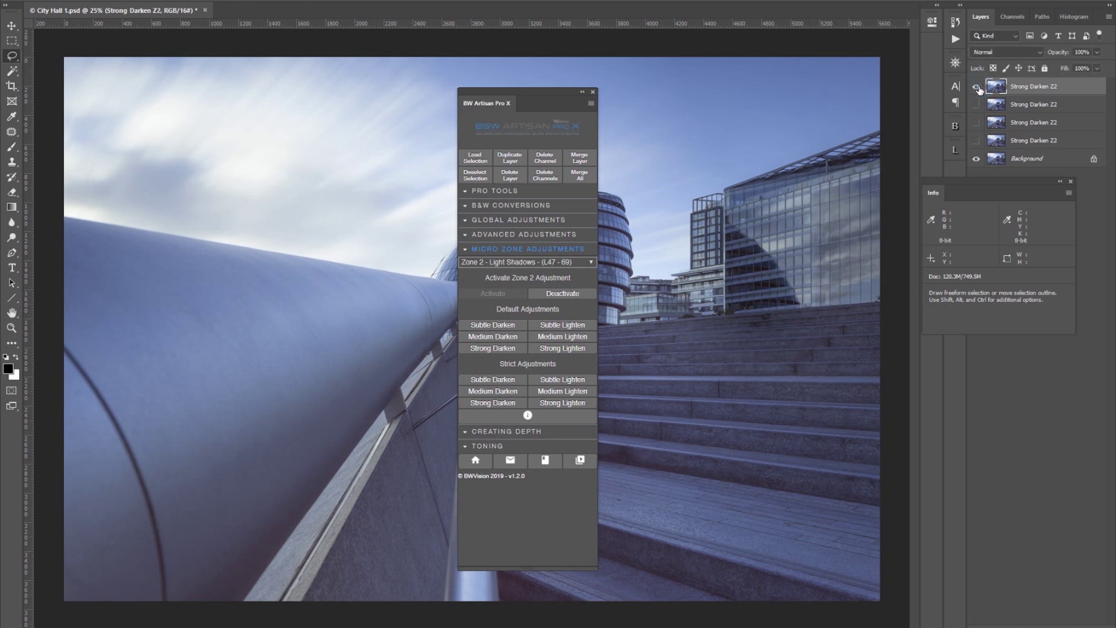
{"action": "left_click", "coordinate": [978, 88]}
{"action": "left_click", "coordinate": [977, 87]}
{"action": "left_click", "coordinate": [977, 88]}
{"action": "left_click", "coordinate": [977, 88]}
Deactivate the Zone 2 adjustment, choose Zone 6 - Light Mid Tones (L139 - L161) and activate its micro zone adjustment.
{"action": "left_click", "coordinate": [564, 293]}
{"action": "left_click", "coordinate": [573, 262]}
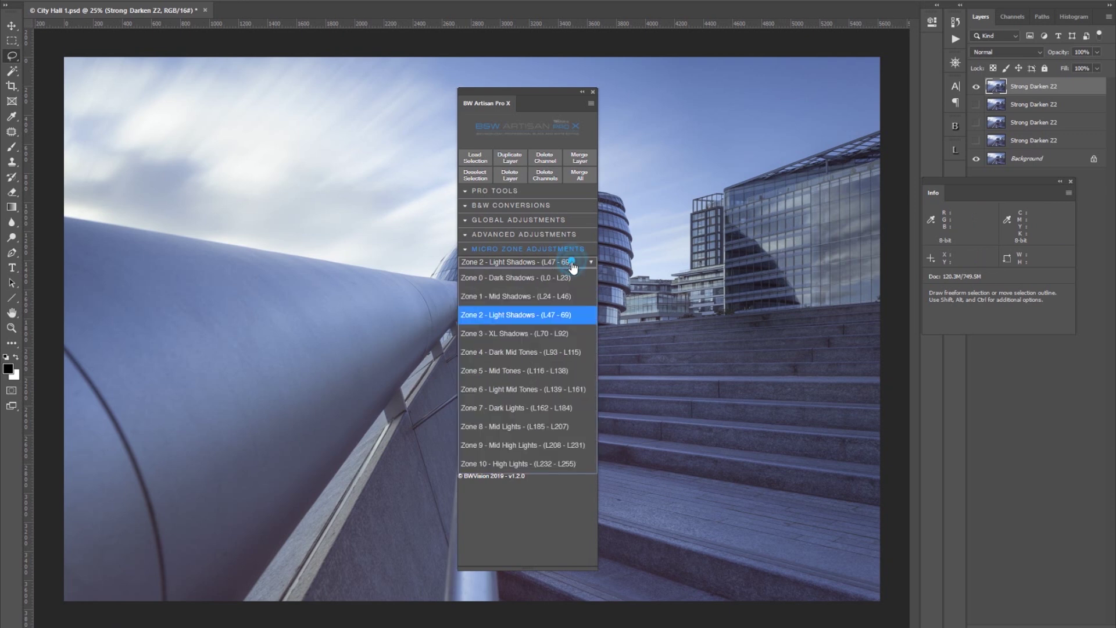
{"action": "left_click", "coordinate": [511, 386]}
{"action": "left_click", "coordinate": [504, 295]}
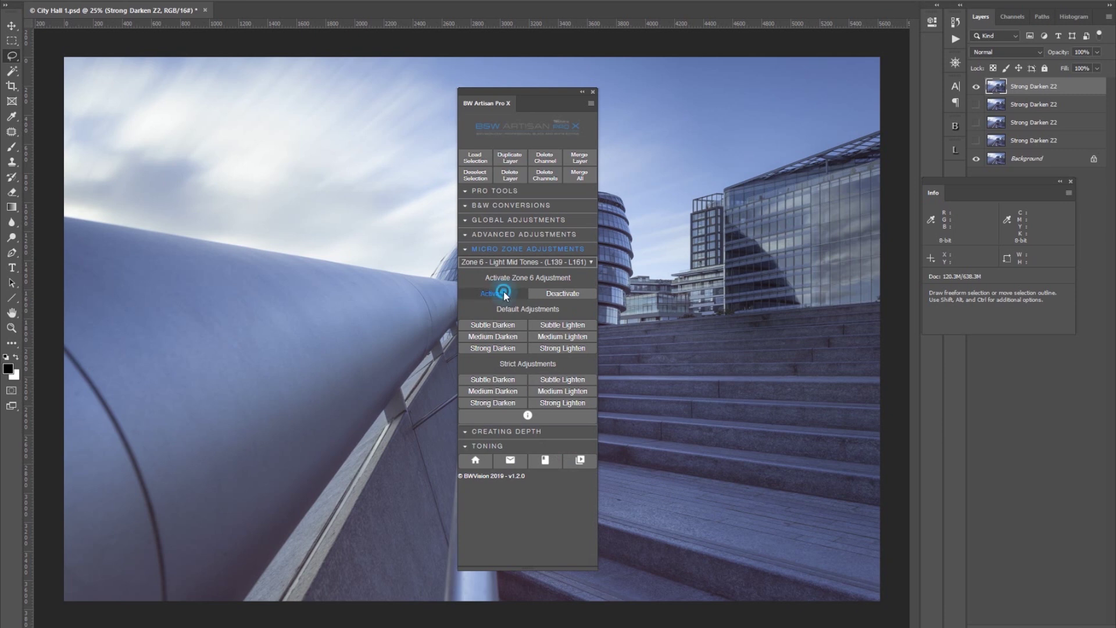
Lasso an area about 696 by 840 pixels around the glass building's shadow, apply Zone 6's default Strong Lighten three times and clear the selection.
{"action": "left_click", "coordinate": [804, 242]}
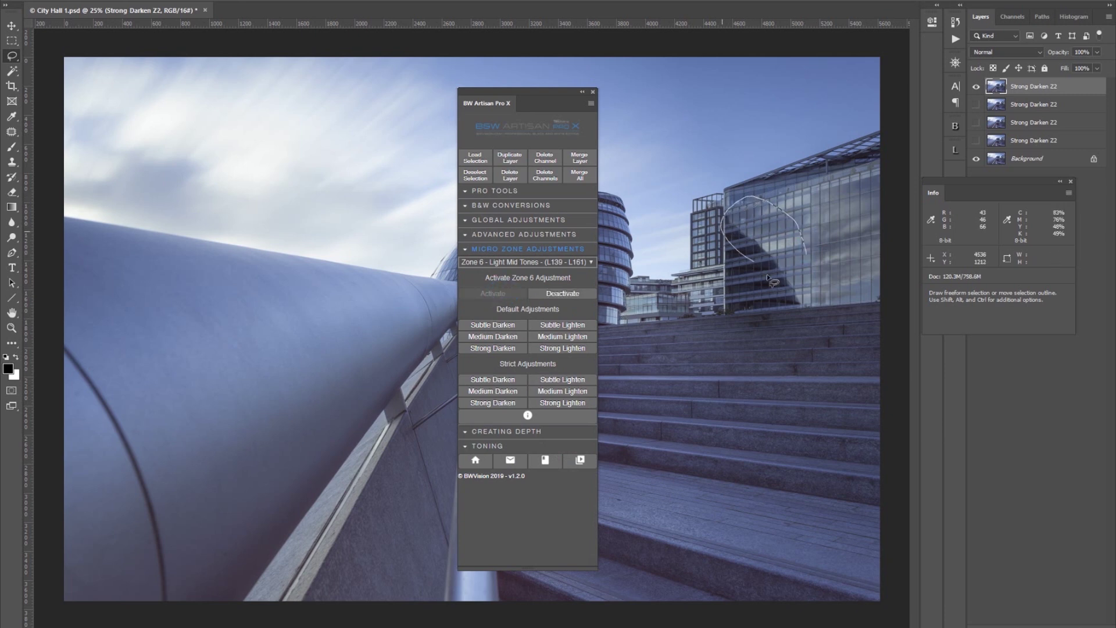
{"action": "left_click_drag", "start_coordinate": [773, 271], "coordinate": [775, 268]}
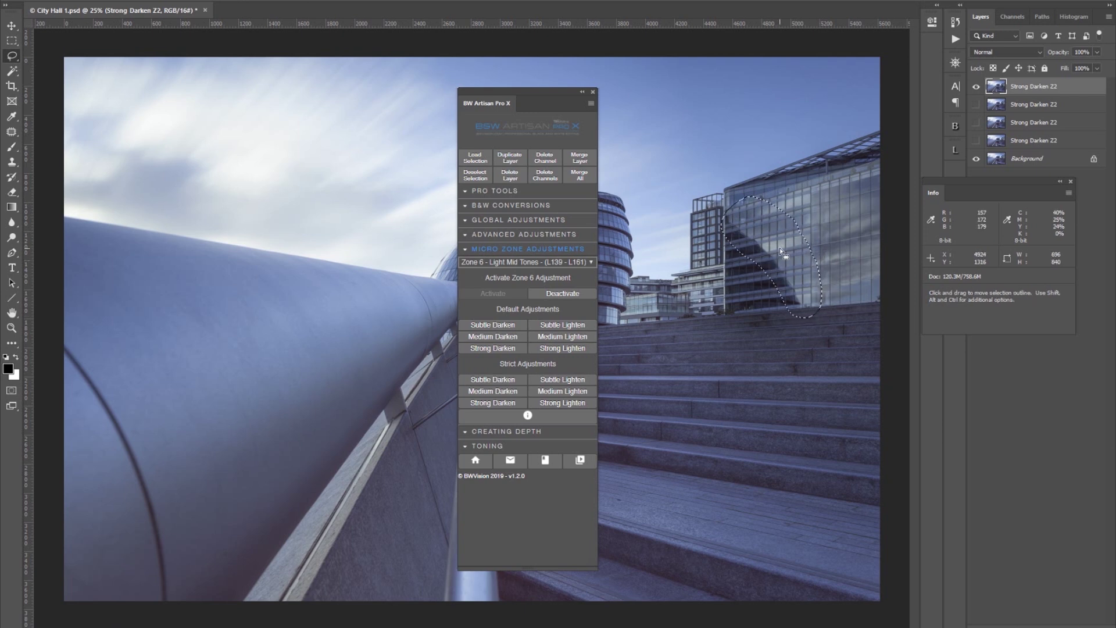
{"action": "left_click", "coordinate": [564, 350]}
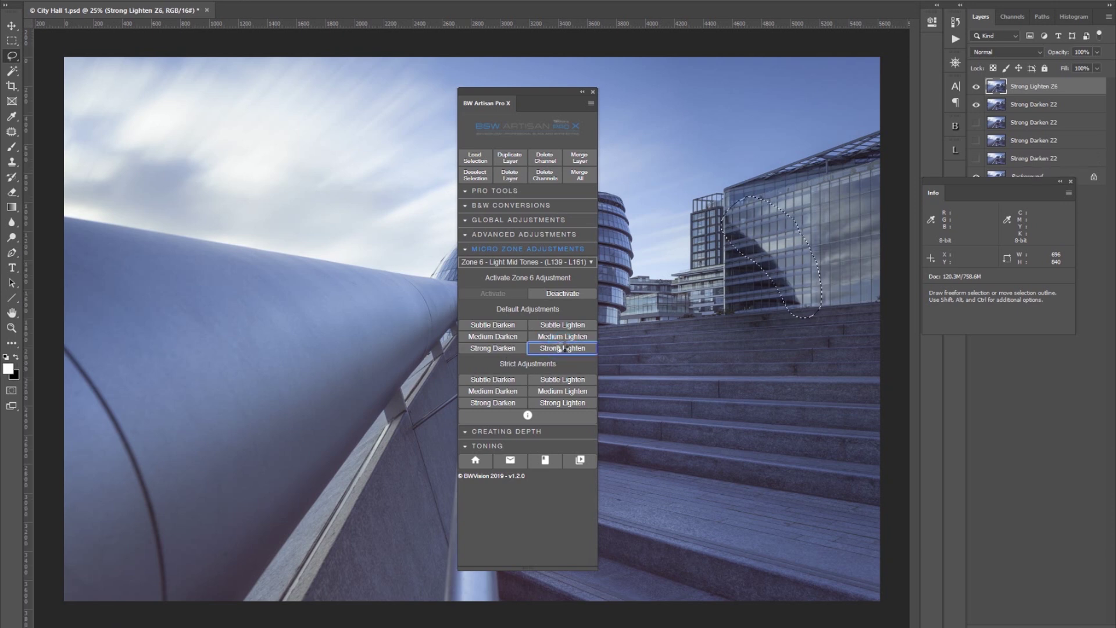
{"action": "left_click", "coordinate": [562, 346]}
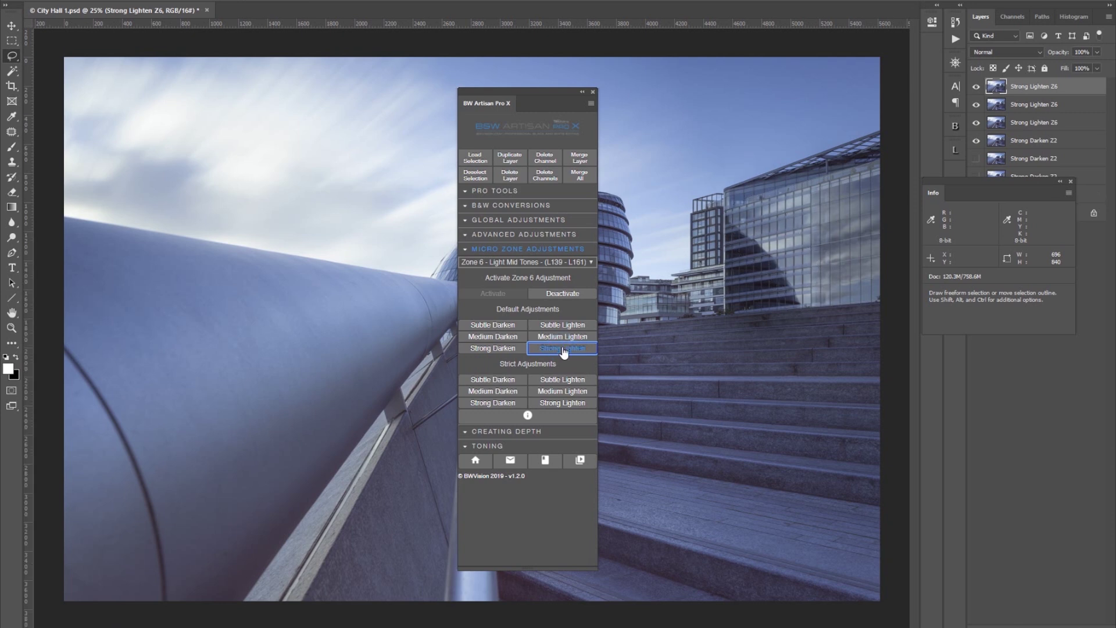
{"action": "left_click", "coordinate": [830, 209]}
Hide the layers between the topmost Strong Lighten Z6 layer and the Background, and toggle that top layer to compare the lightening.
{"action": "left_click", "coordinate": [975, 105]}
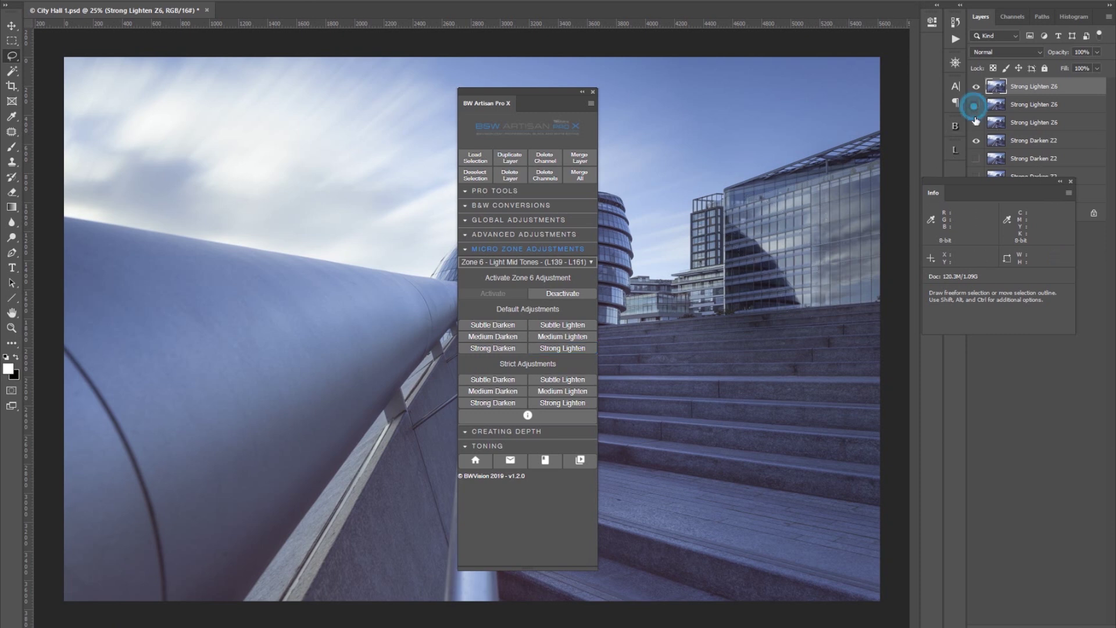
{"action": "left_click", "coordinate": [976, 122]}
{"action": "left_click", "coordinate": [975, 140]}
{"action": "left_click_drag", "start_coordinate": [966, 181], "coordinate": [990, 291]}
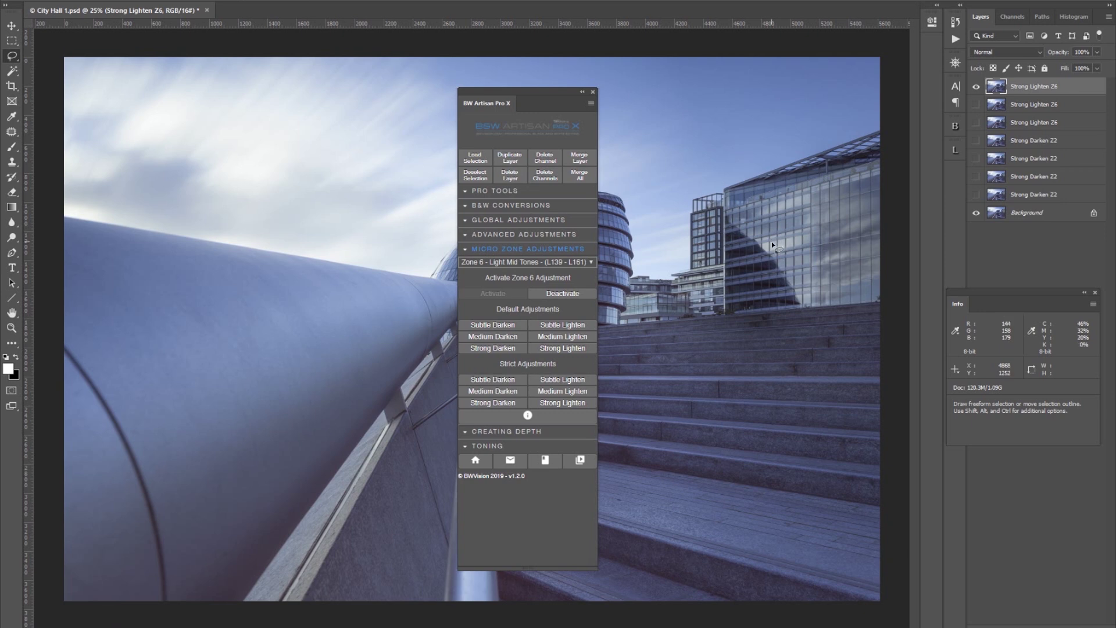
{"action": "left_click", "coordinate": [976, 87]}
{"action": "left_click", "coordinate": [977, 87]}
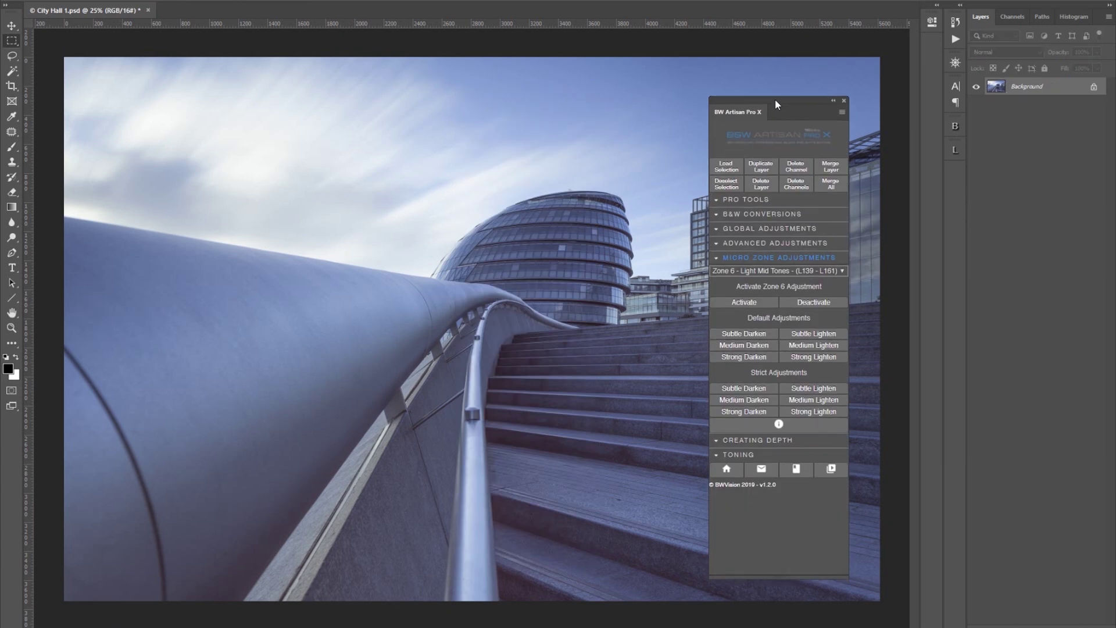
Open the Creating Depth tools and load the Mask 12 channel of City Hall 1.psd as a new selection.
{"action": "left_click", "coordinate": [739, 440]}
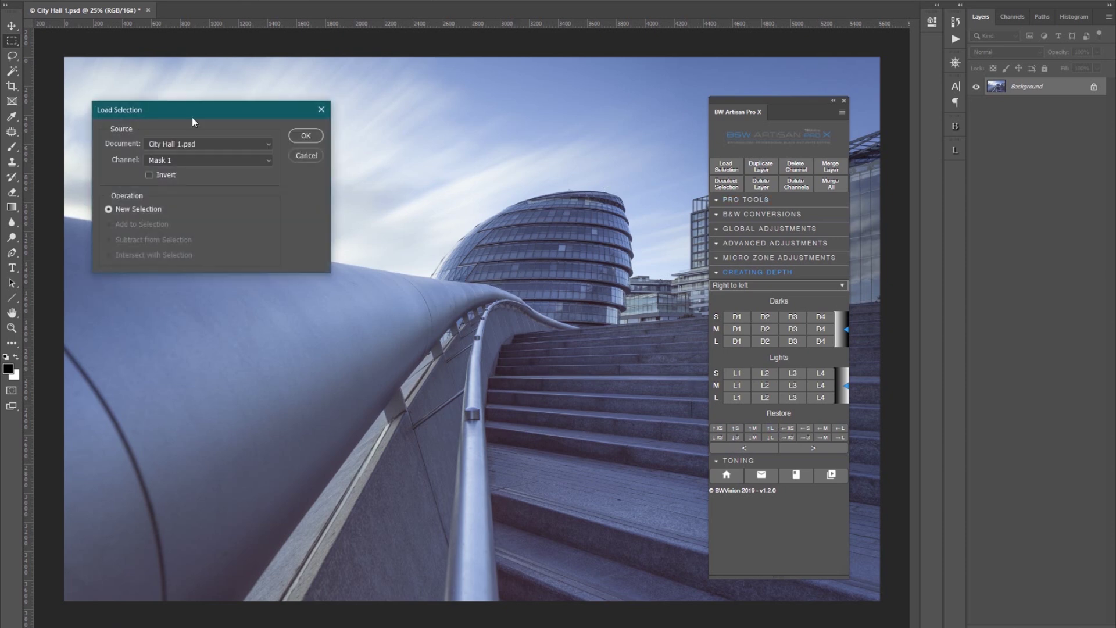
{"action": "left_click", "coordinate": [208, 161]}
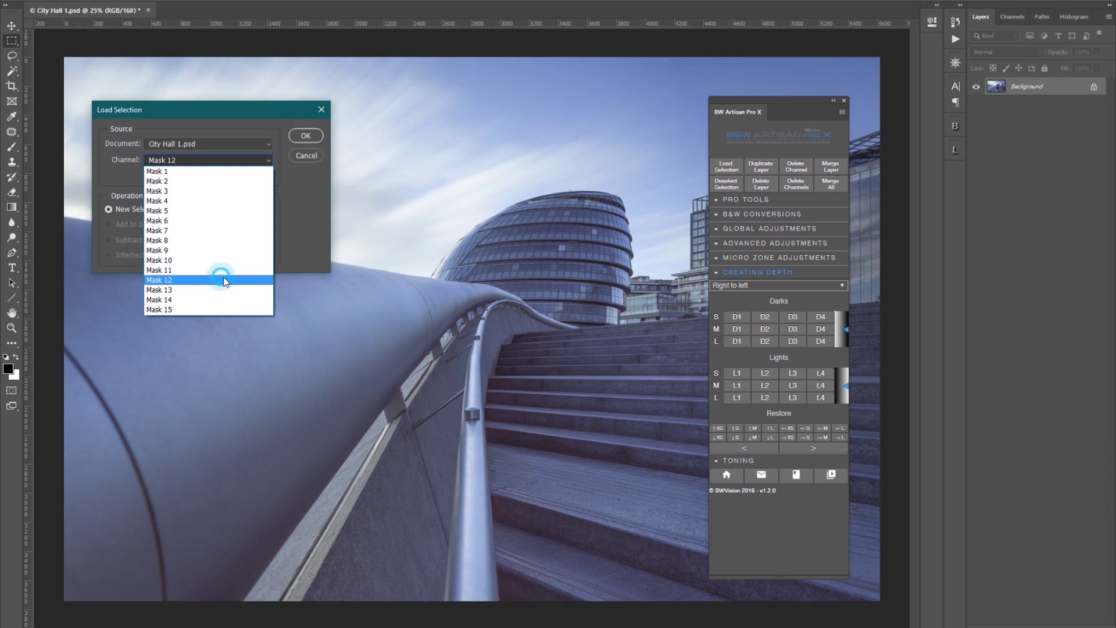
{"action": "left_click", "coordinate": [221, 279]}
{"action": "left_click", "coordinate": [307, 136]}
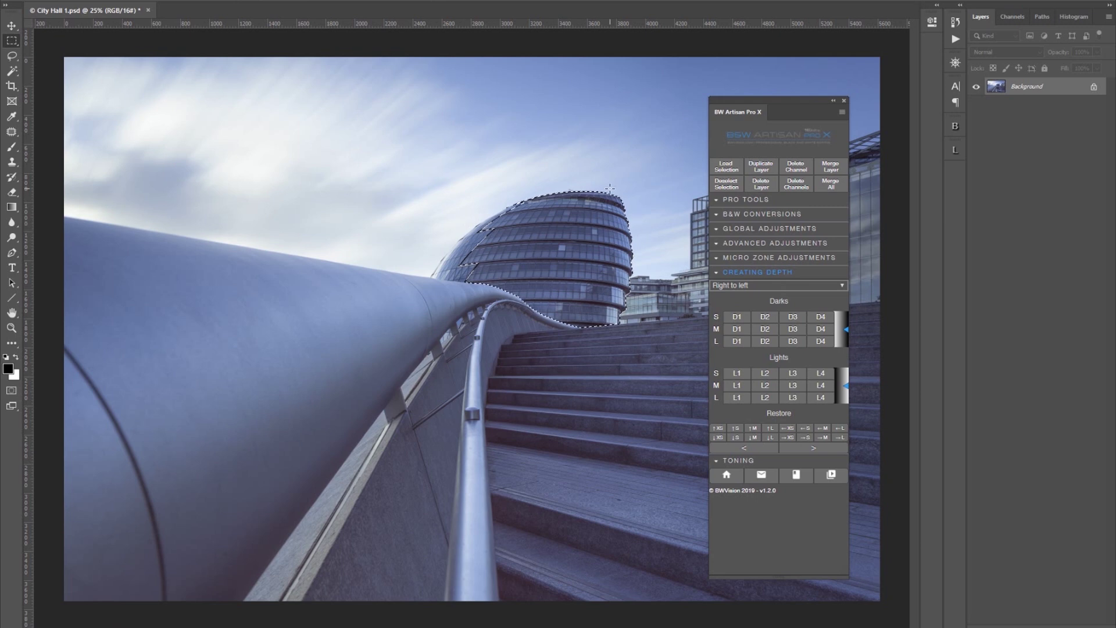
Apply the medium D3 dark gradient from right to left to the selected City Hall building and compare it with the original.
{"action": "left_click", "coordinate": [812, 287]}
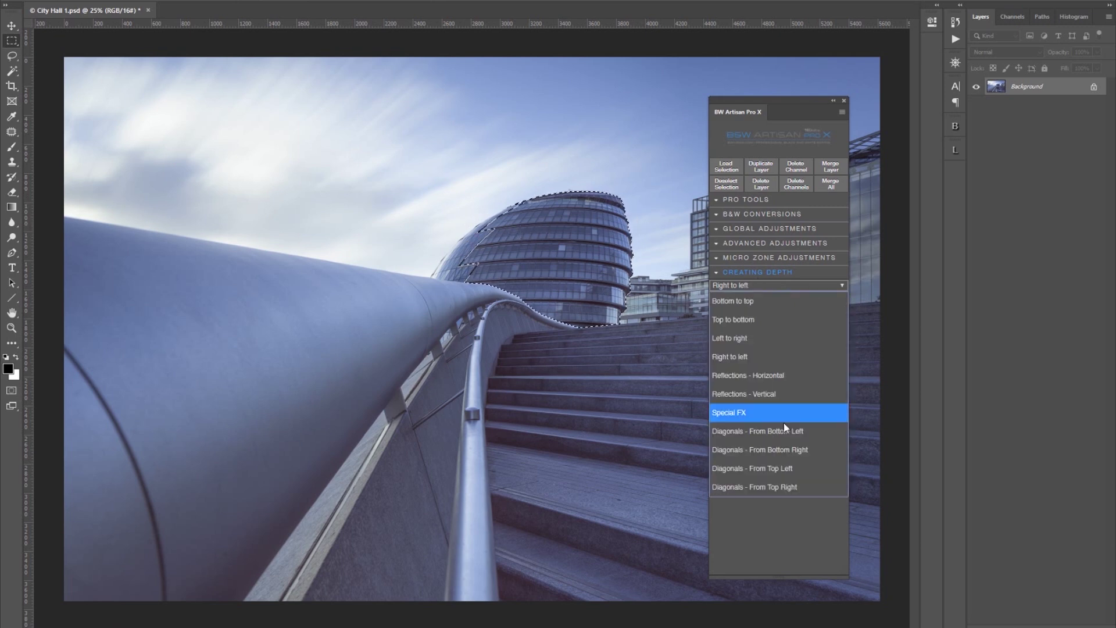
{"action": "left_click", "coordinate": [798, 354]}
{"action": "left_click", "coordinate": [793, 329]}
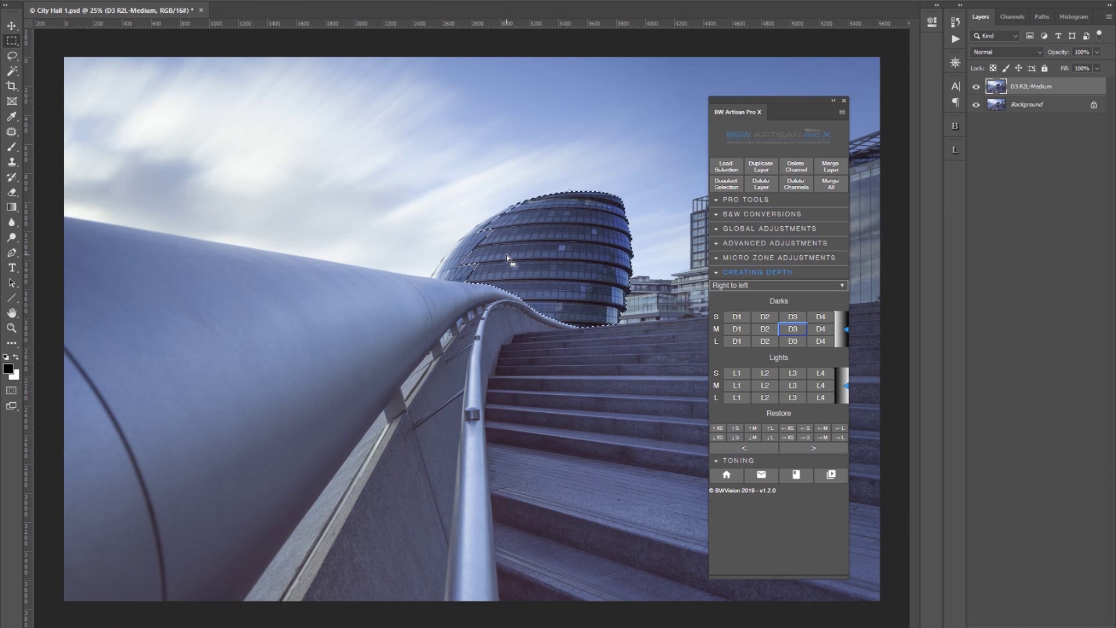
{"action": "left_click", "coordinate": [977, 90]}
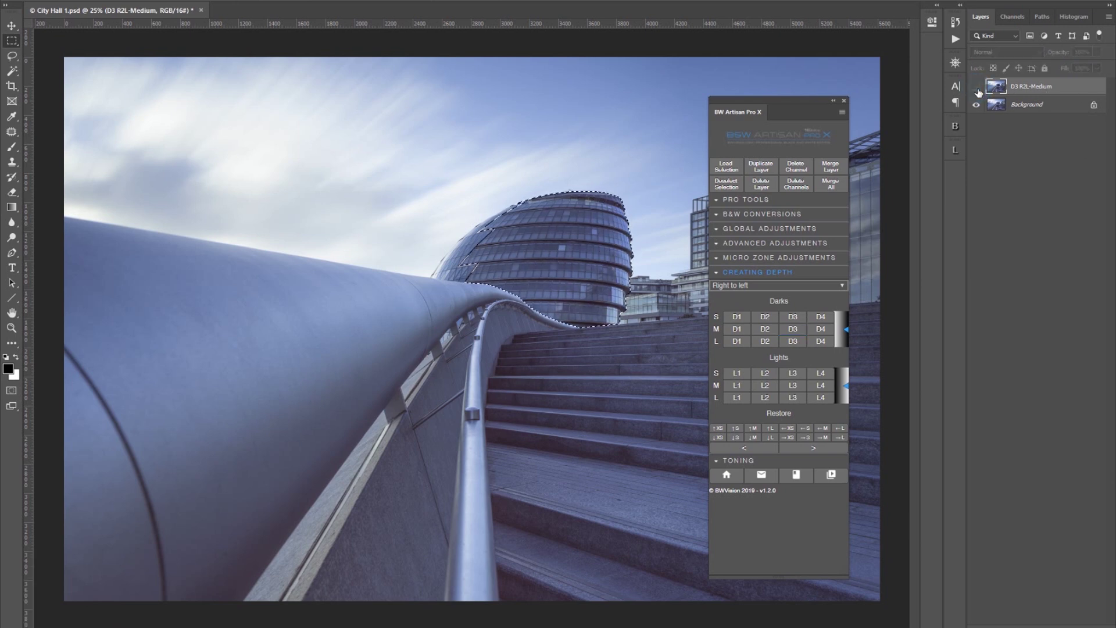
{"action": "left_click", "coordinate": [976, 90]}
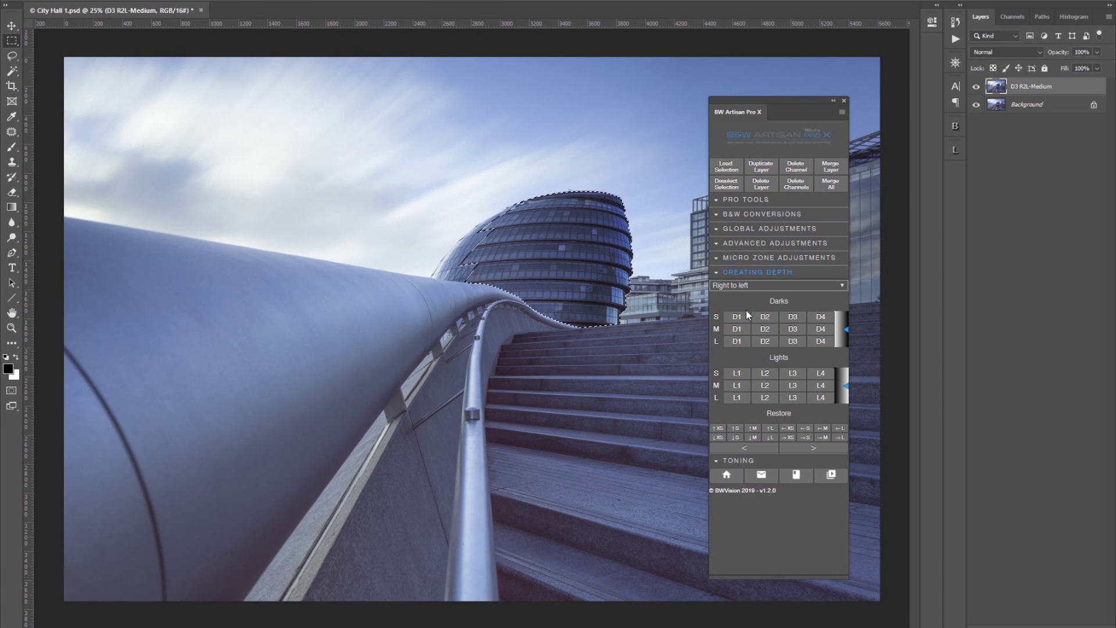
Browse the toning options, from Basic Toning to the Split Tone Music presets.
{"action": "left_click", "coordinate": [738, 460]}
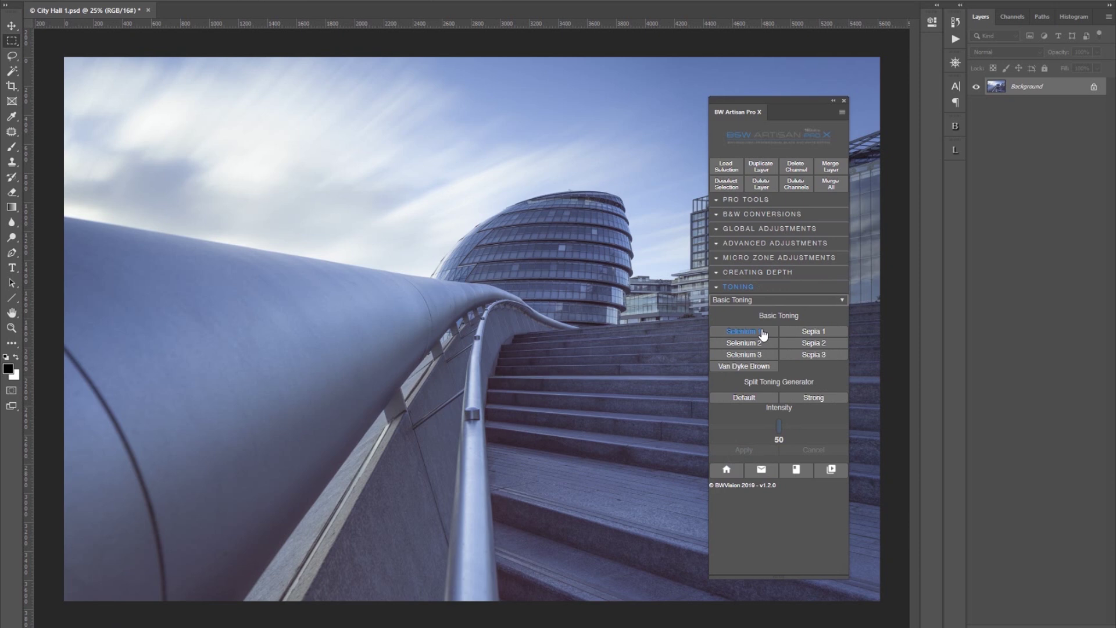
{"action": "left_click", "coordinate": [777, 372]}
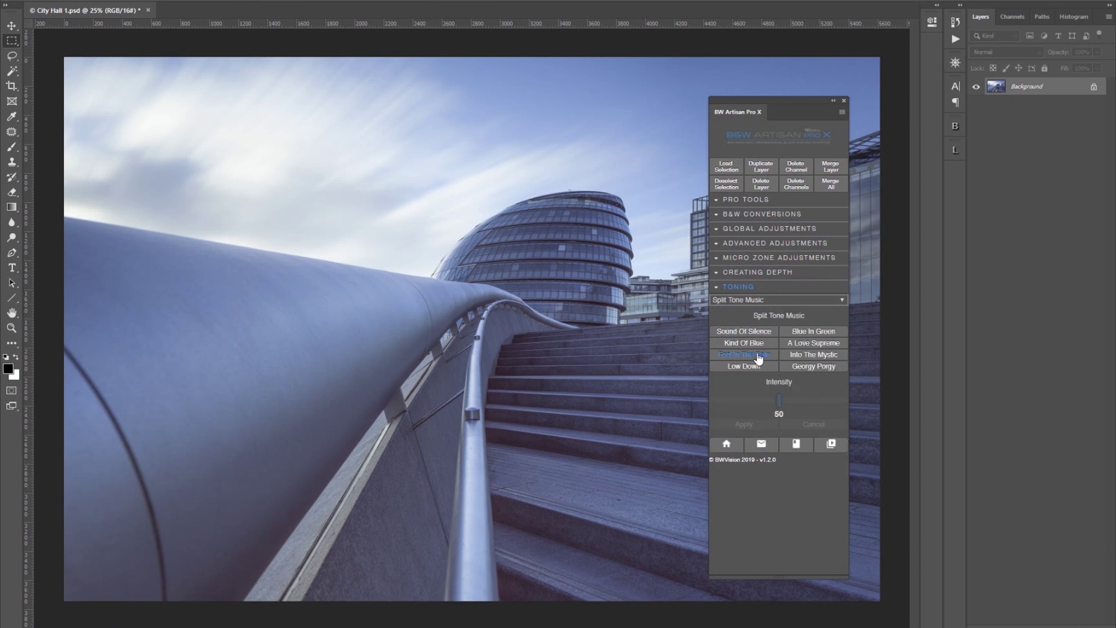
{"action": "left_click", "coordinate": [759, 356]}
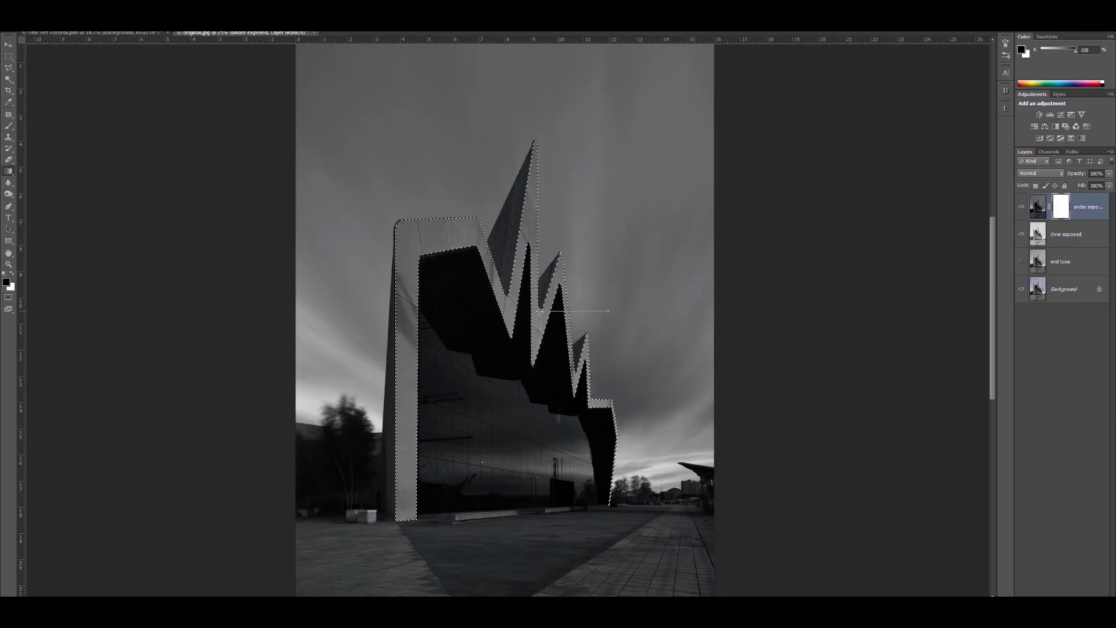
Draw a horizontal gradient on the under exposed layer's mask within the building selection, and clear the selection.
{"action": "left_click_drag", "start_coordinate": [478, 311], "coordinate": [475, 311]}
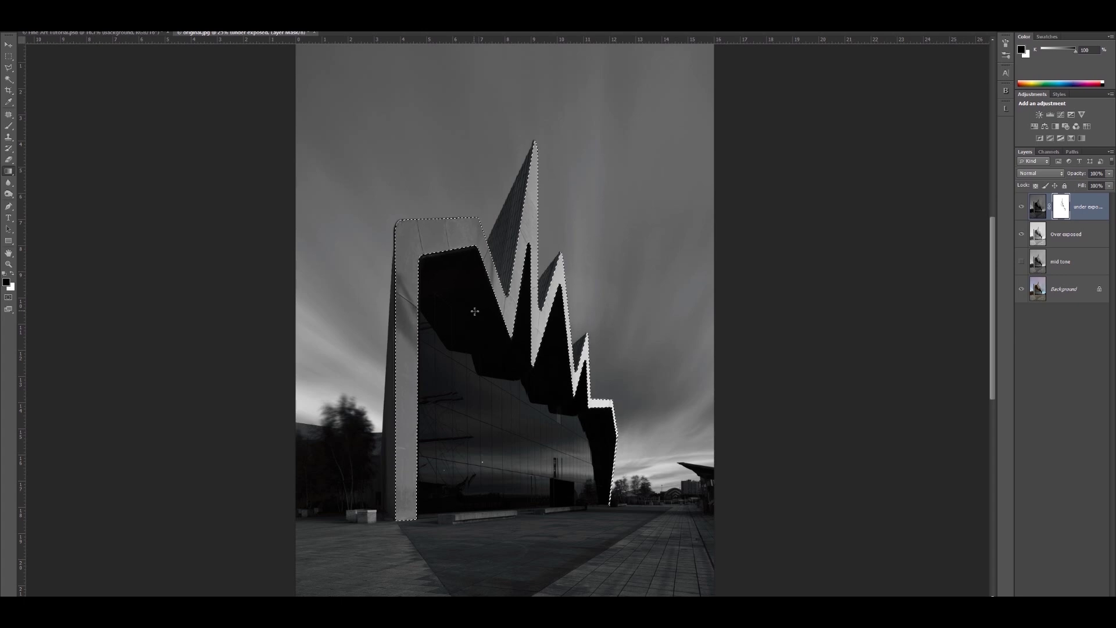
{"action": "key", "text": "m"}
{"action": "key", "text": "ctrl+d"}
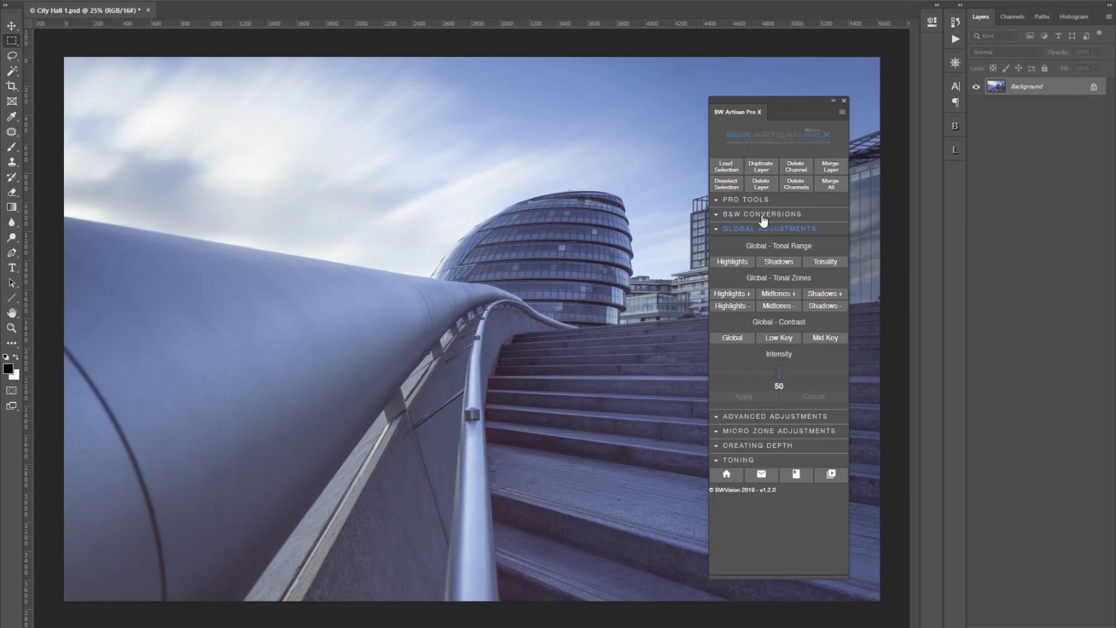
Convert the city photo to black and white with the Neutral standard conversion.
{"action": "left_click", "coordinate": [744, 220]}
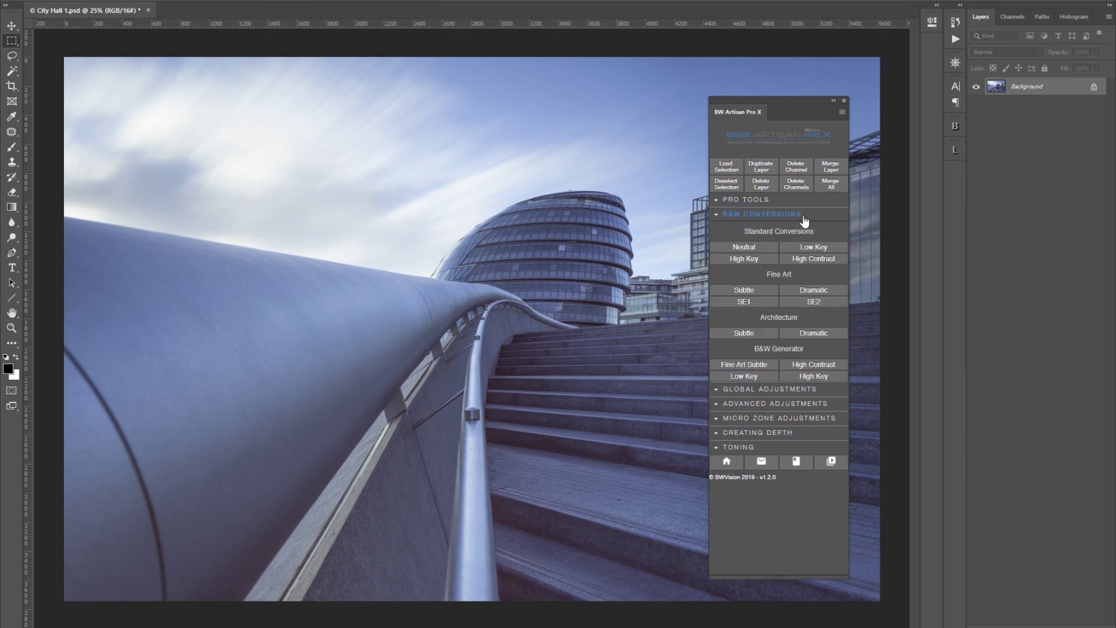
{"action": "left_click", "coordinate": [761, 248]}
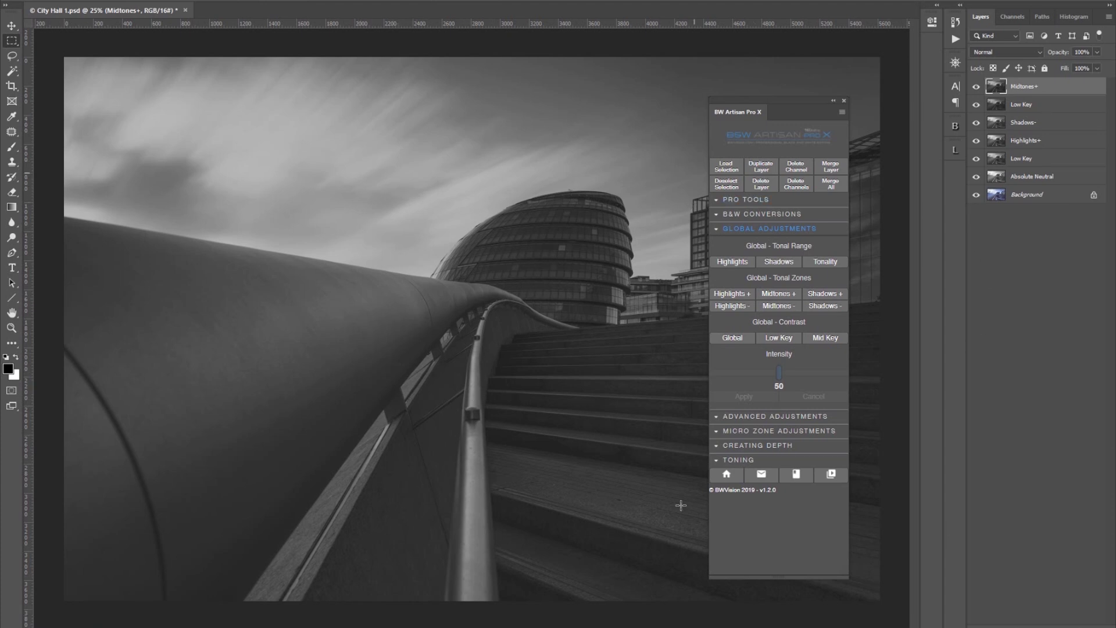
Merge the global adjustment layers down into the Absolute Neutral layer above the Background, and leave the merged layer selected.
{"action": "left_click", "coordinate": [831, 167]}
{"action": "right_click", "coordinate": [1043, 91]}
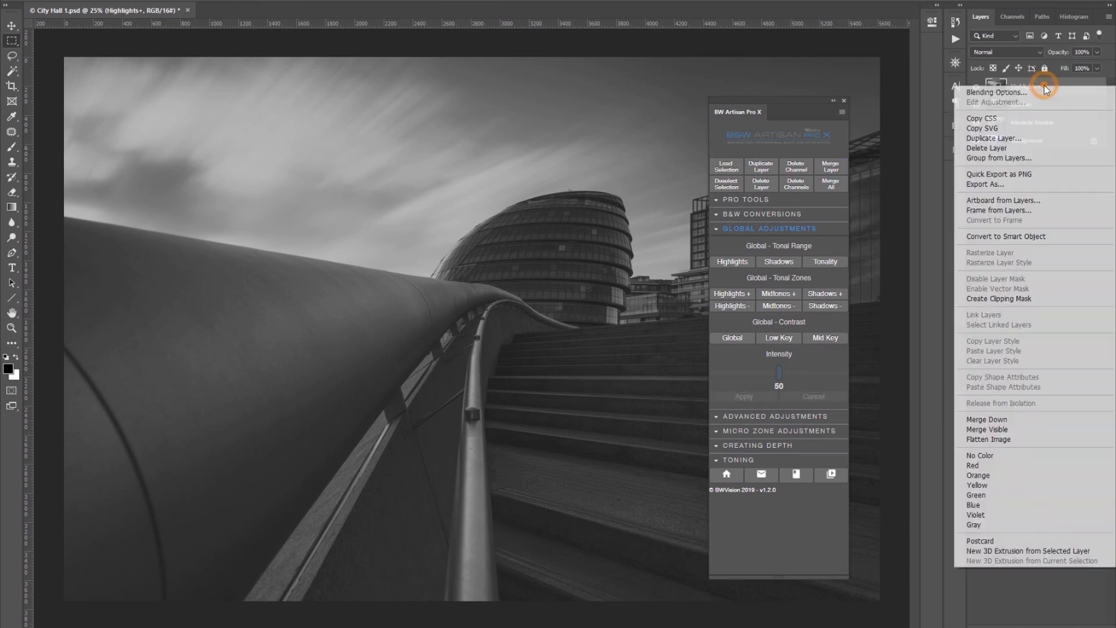
{"action": "left_click", "coordinate": [1032, 417]}
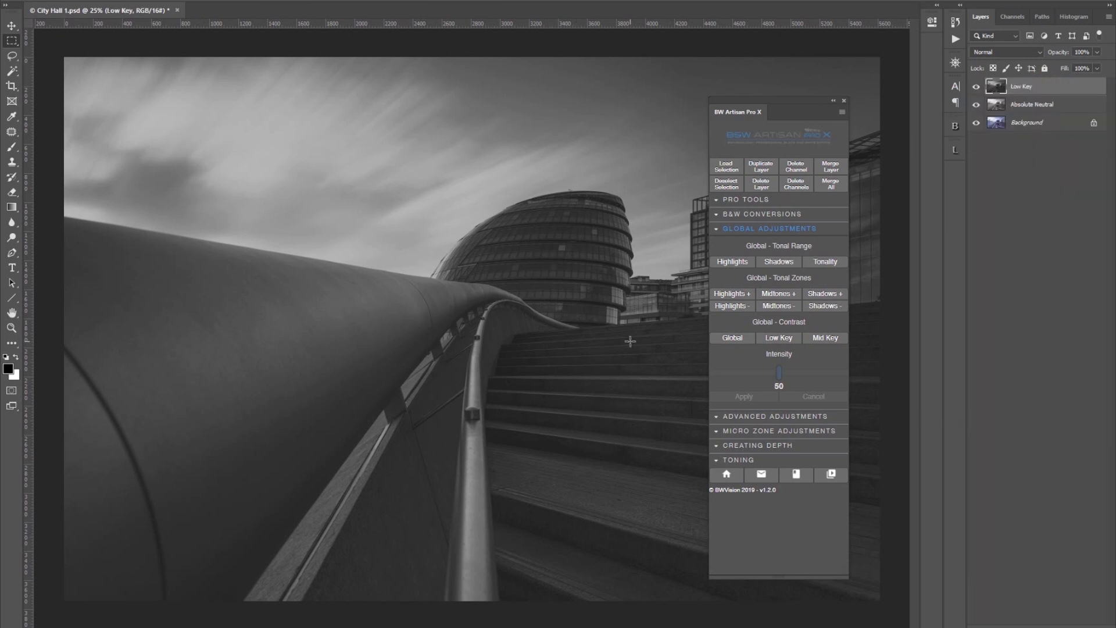
{"action": "key", "text": "ctrl+e"}
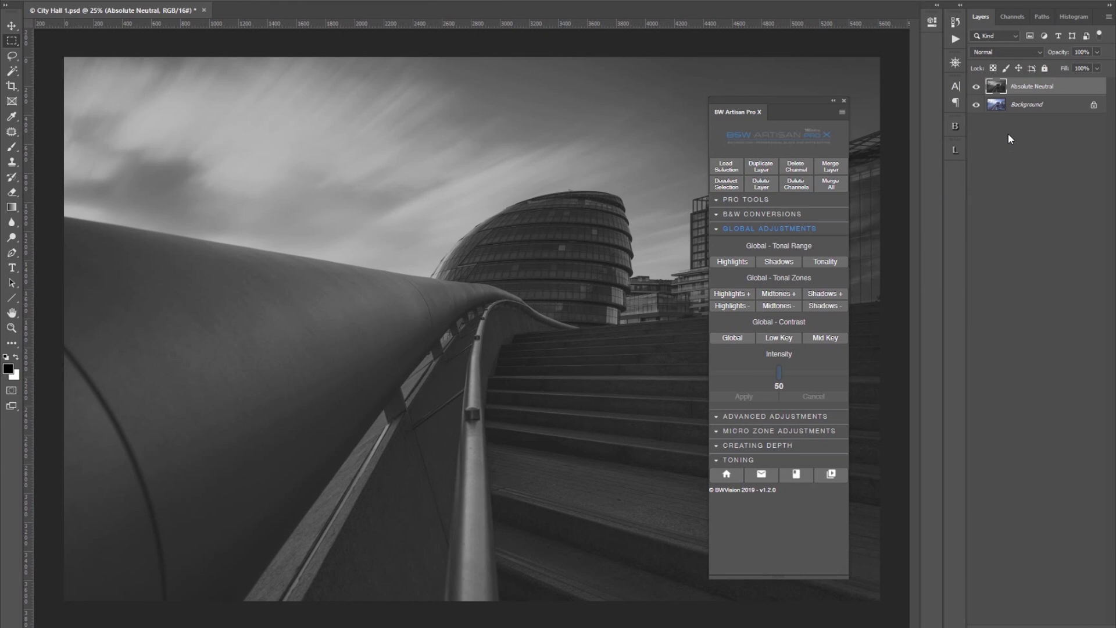
{"action": "left_click", "coordinate": [1030, 105]}
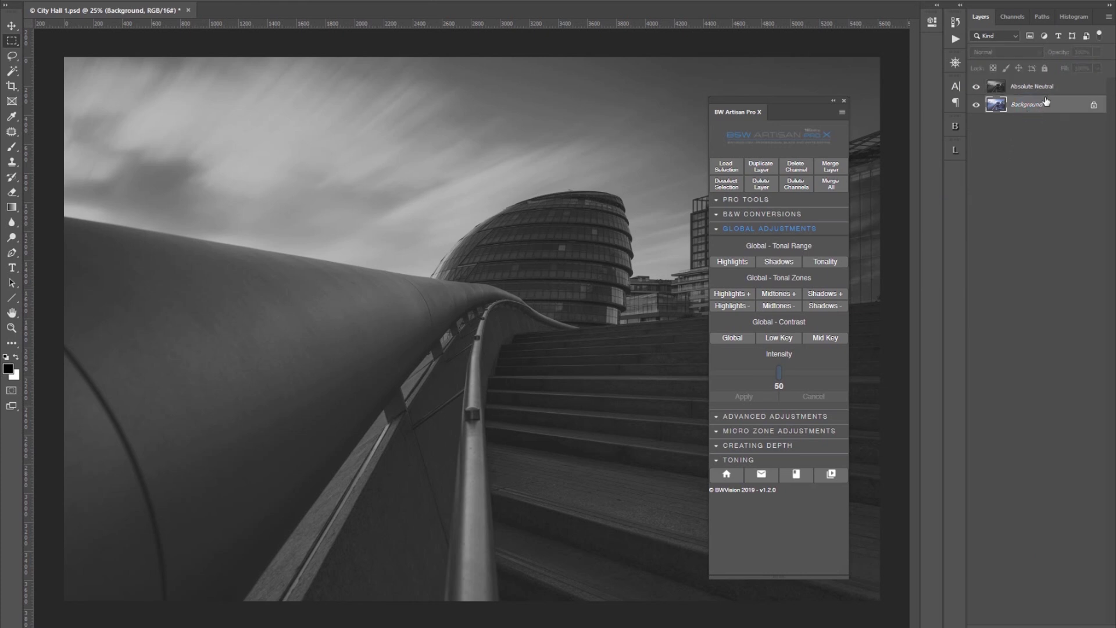
{"action": "left_click", "coordinate": [1049, 86]}
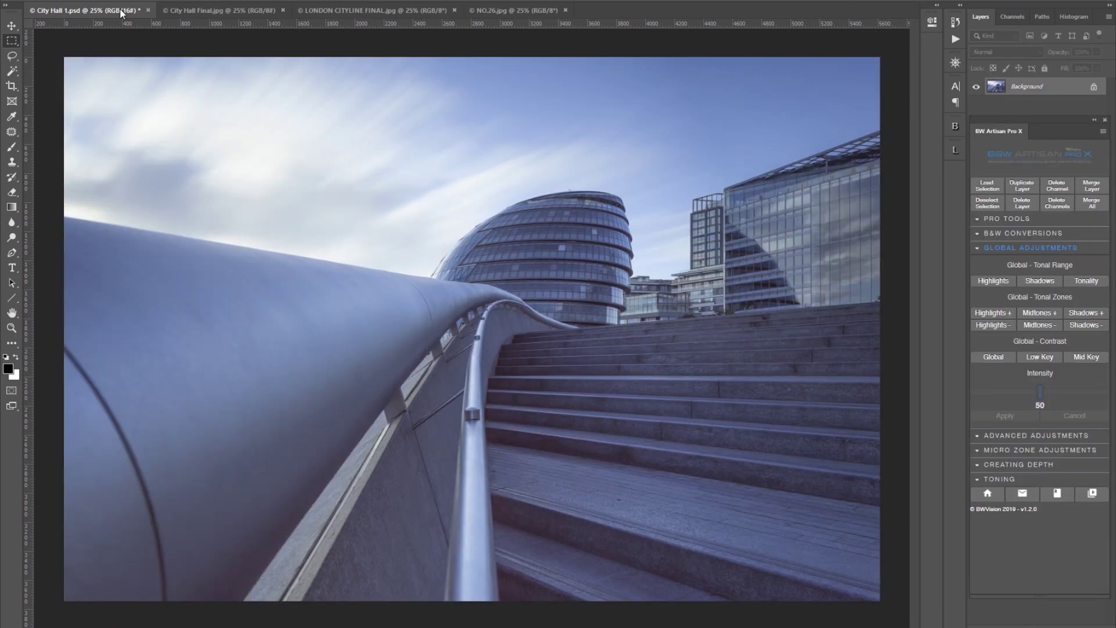
Review the finished example images LONDON CITYLINE FINAL.jpg, NO.26.jpg and City Hall Final.jpg alongside the original City Hall 1.psd.
{"action": "left_click", "coordinate": [388, 12]}
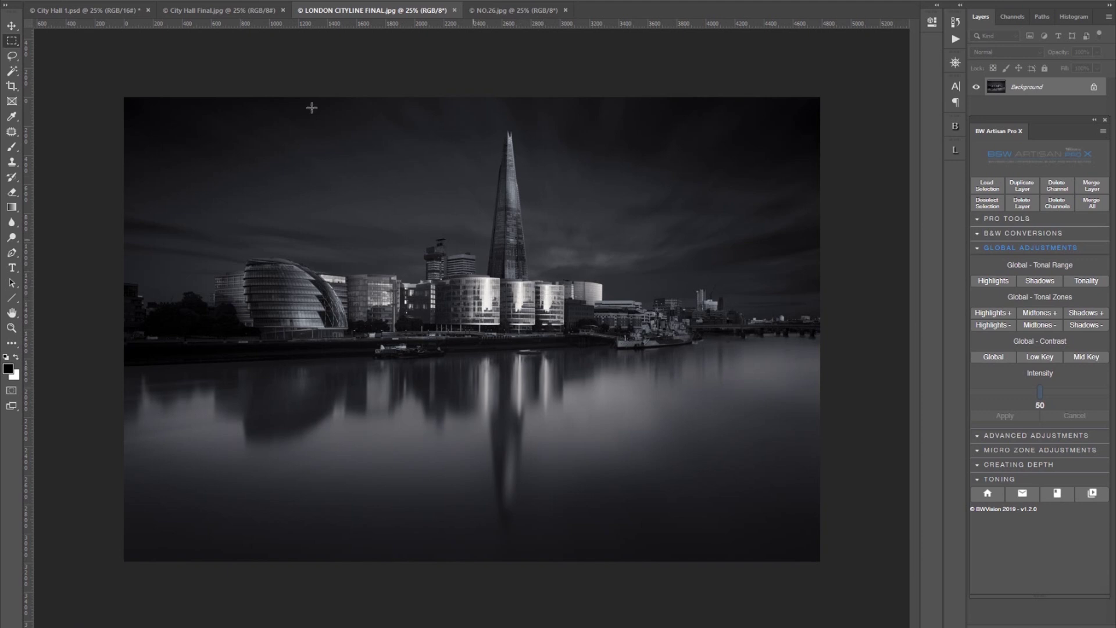
{"action": "left_click", "coordinate": [503, 10]}
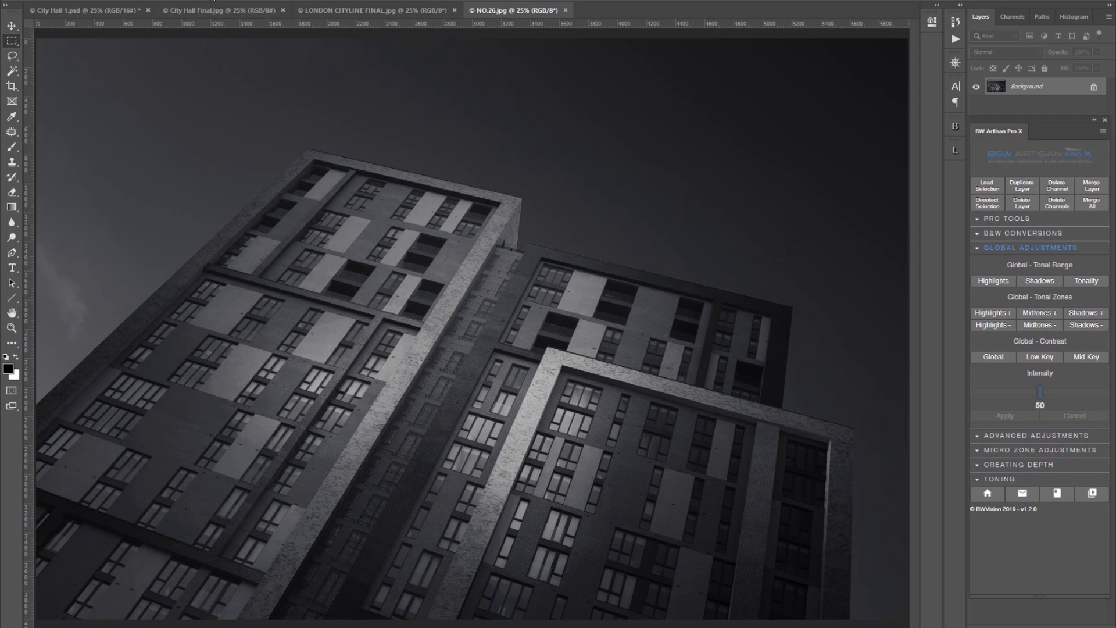
{"action": "key", "text": "ctrl+Tab"}
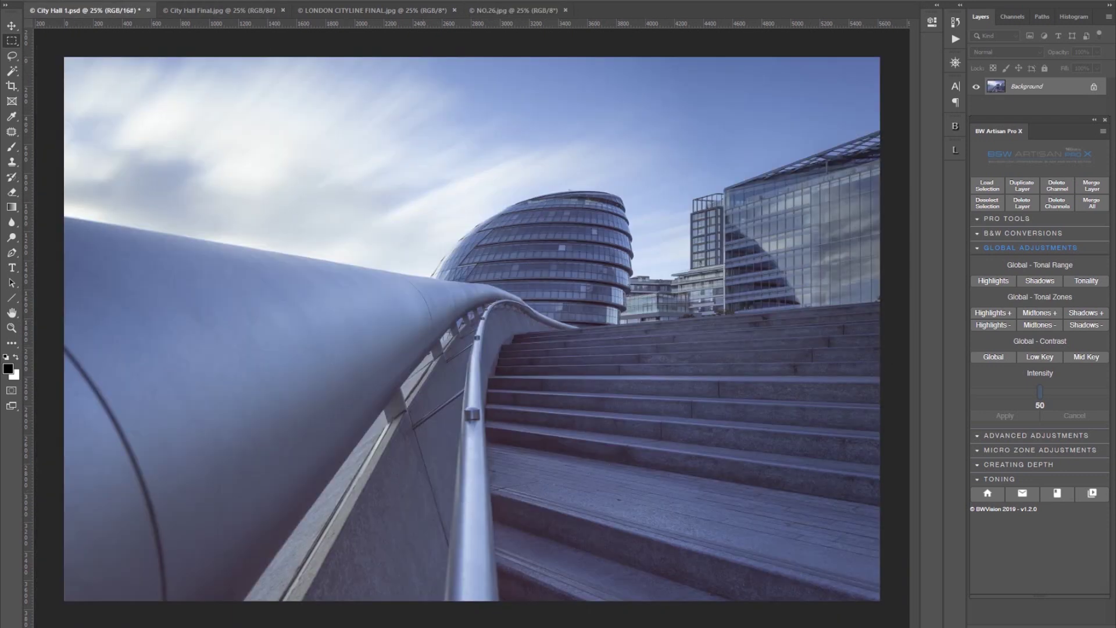
{"action": "left_click", "coordinate": [220, 10]}
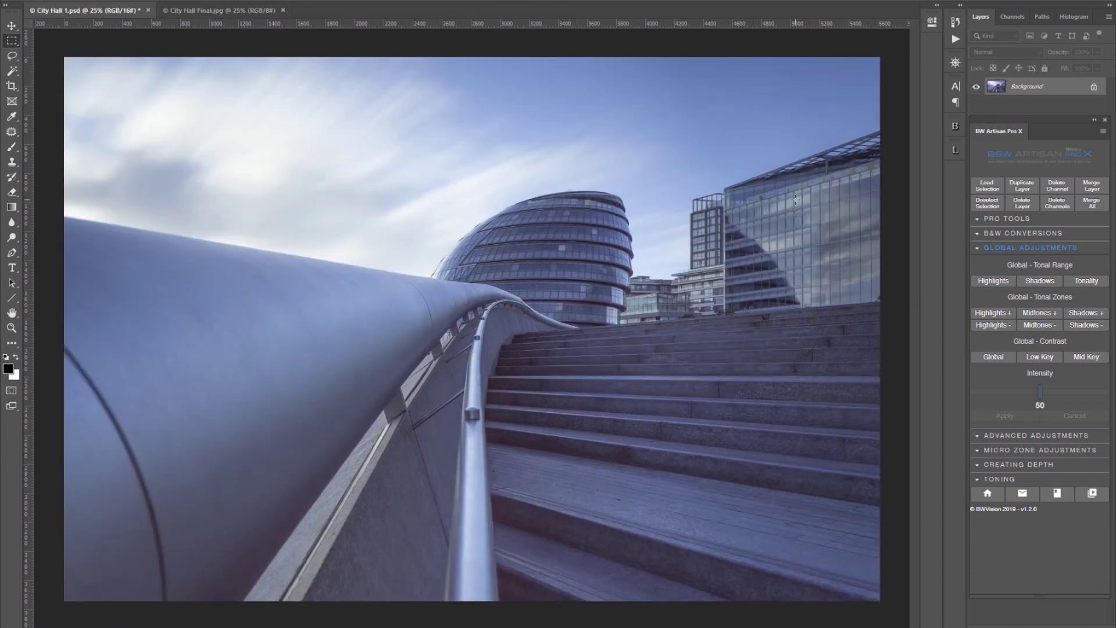
Apply the Neutral B&W conversion to the original colour image in City Hall 1.psd as the editing base.
{"action": "left_click", "coordinate": [1011, 233]}
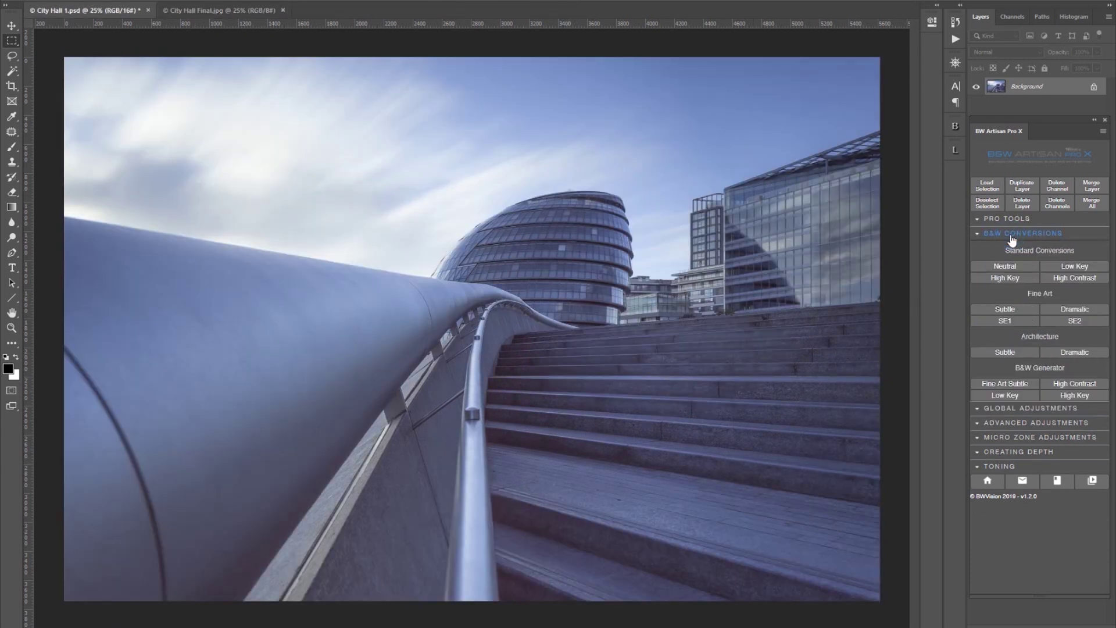
{"action": "left_click", "coordinate": [1009, 271]}
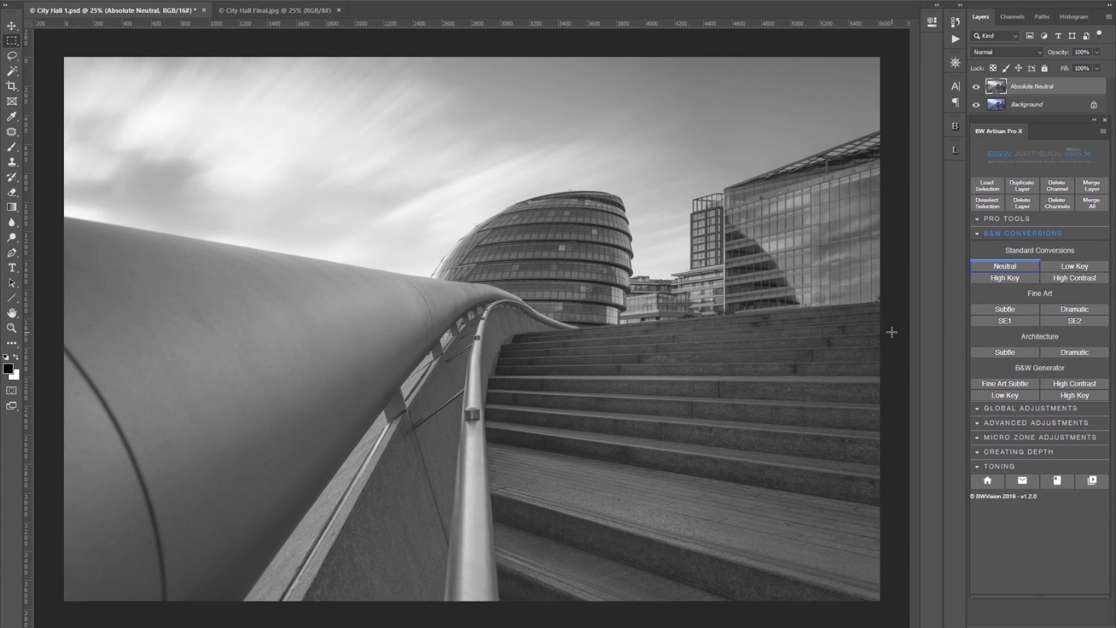
Load Mask 1 as a selection of the sky and apply the global Low Key contrast at intensity 100.
{"action": "left_click", "coordinate": [991, 408]}
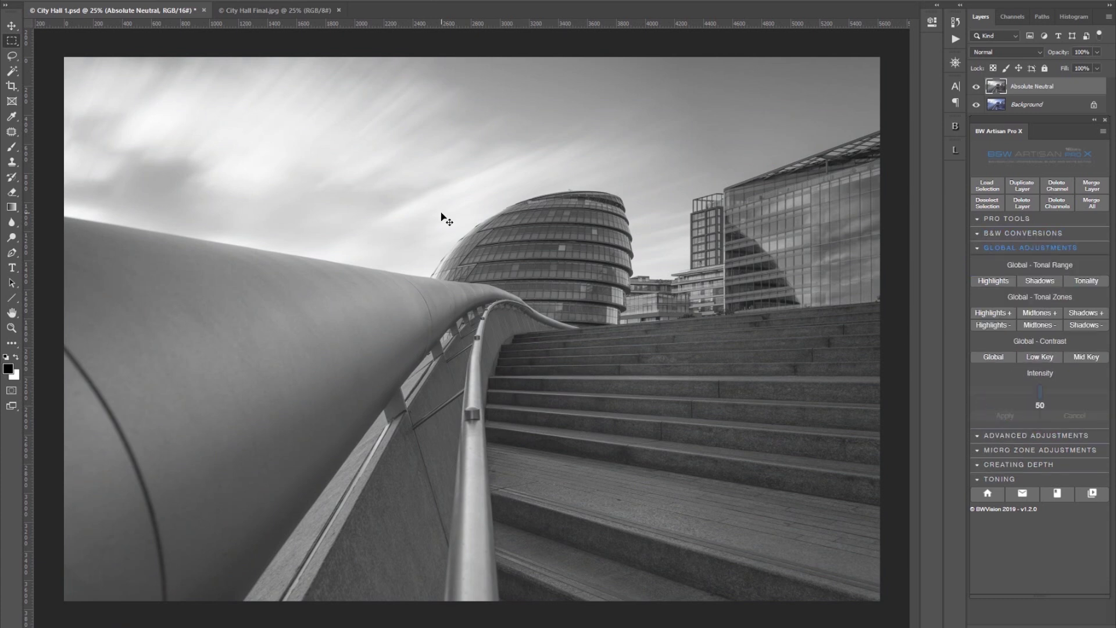
{"action": "left_click", "coordinate": [209, 160]}
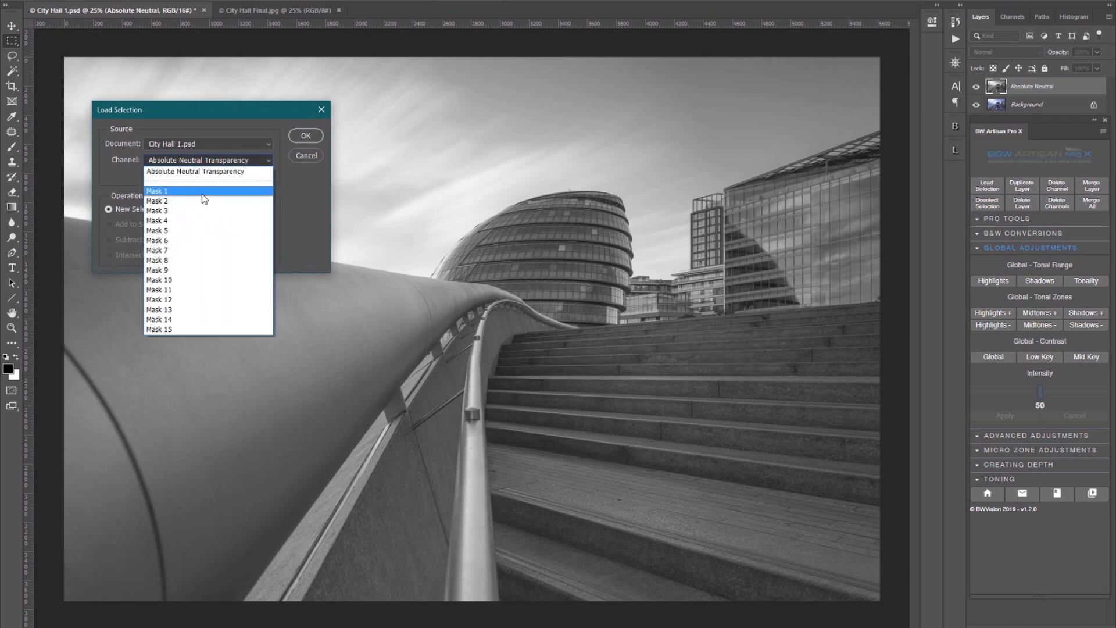
{"action": "left_click", "coordinate": [208, 188]}
{"action": "left_click", "coordinate": [306, 136]}
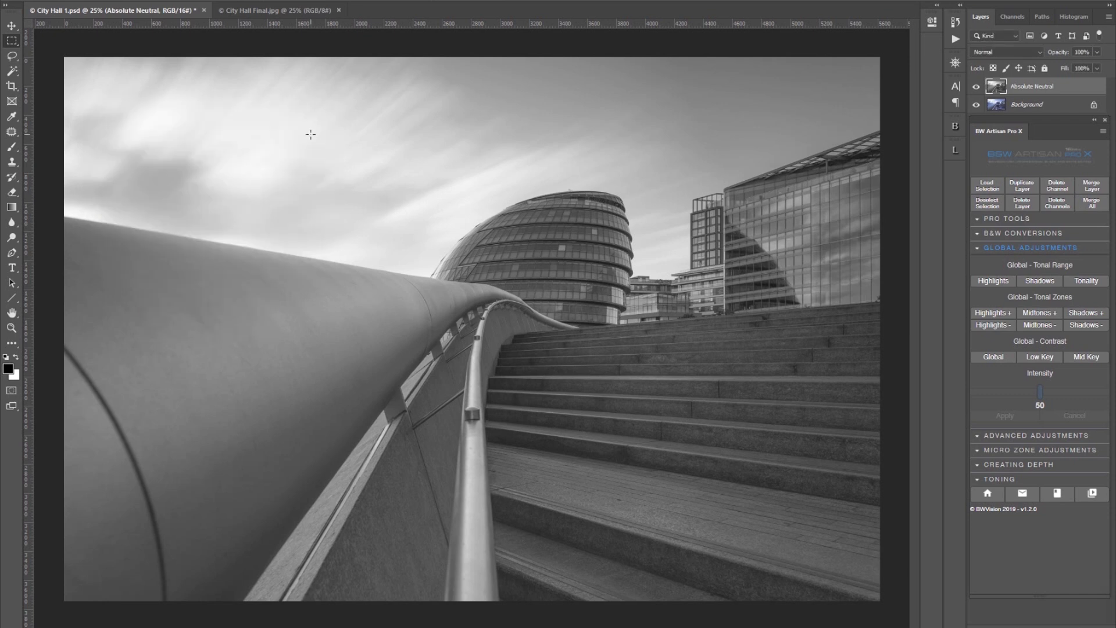
{"action": "left_click", "coordinate": [1039, 357]}
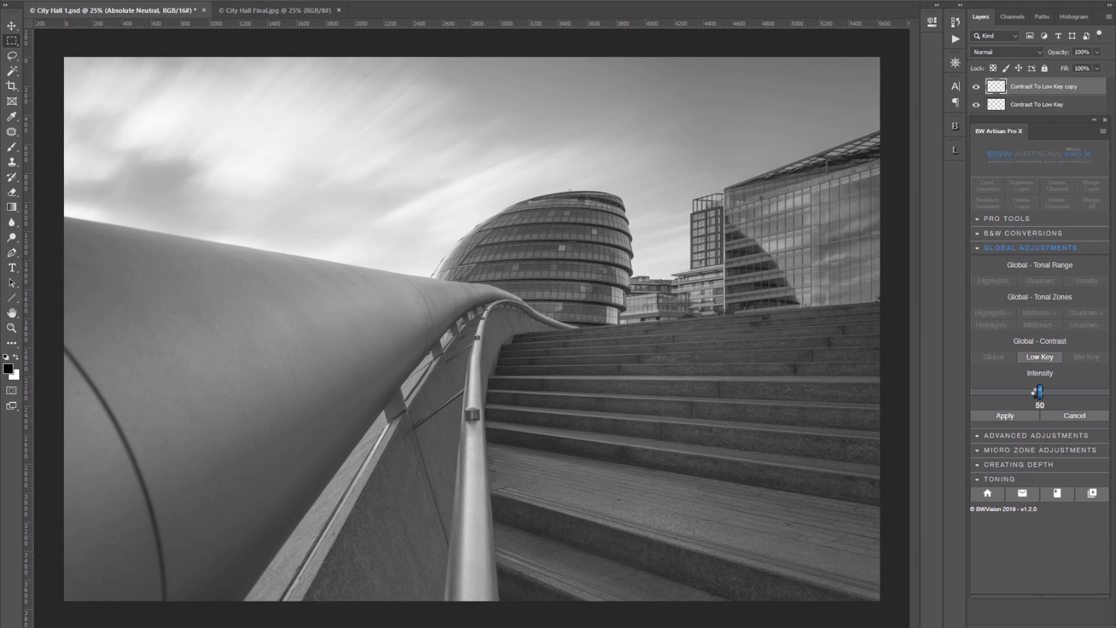
{"action": "left_click_drag", "start_coordinate": [1039, 391], "coordinate": [1106, 392]}
{"action": "left_click", "coordinate": [1009, 414]}
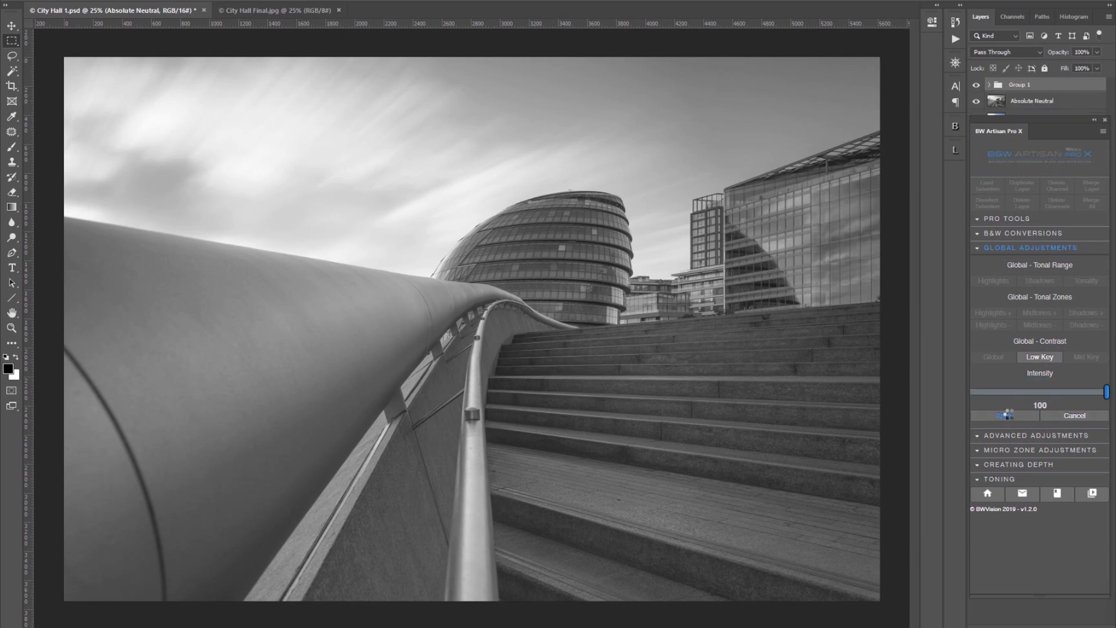
Reload the Mask 1 sky selection and apply a second Low Key contrast pass at intensity 100.
{"action": "left_click", "coordinate": [196, 163]}
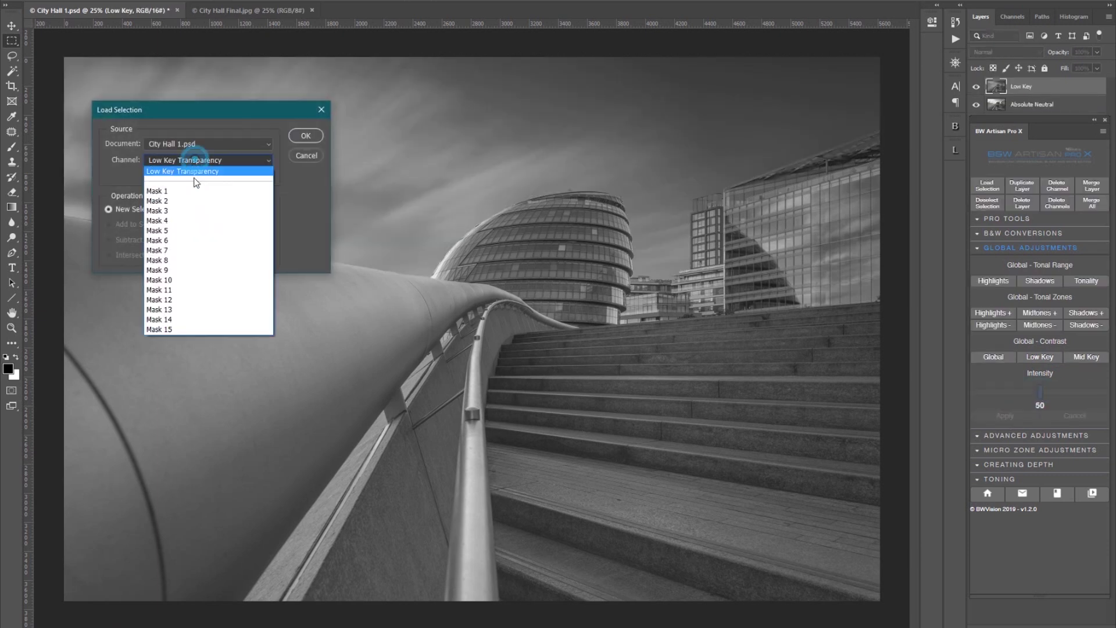
{"action": "left_click", "coordinate": [194, 187]}
{"action": "left_click", "coordinate": [307, 134]}
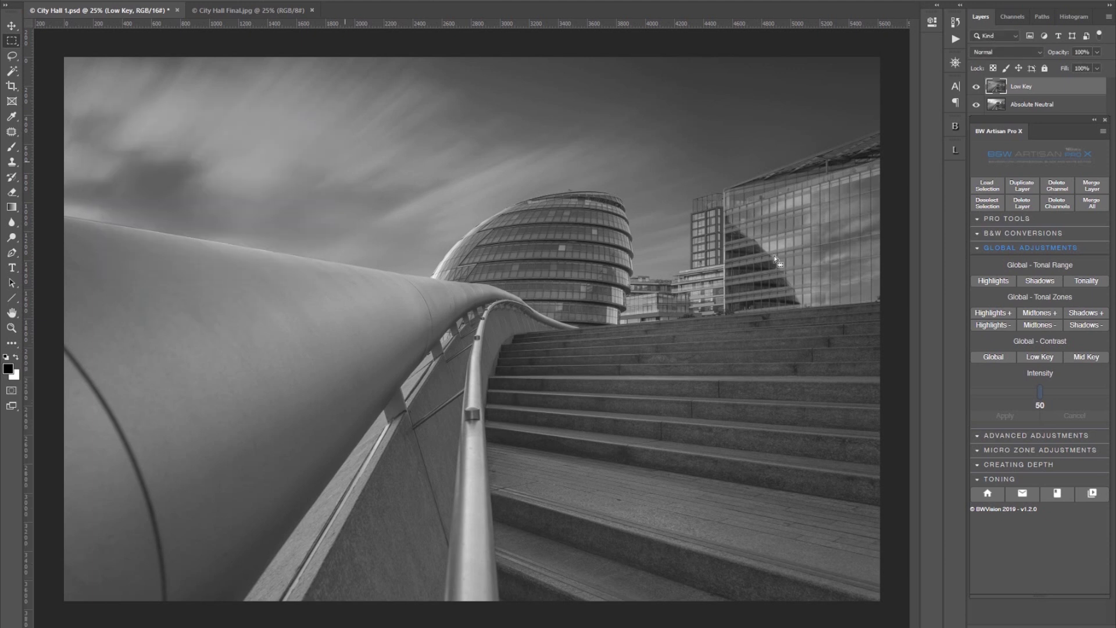
{"action": "left_click", "coordinate": [1038, 356]}
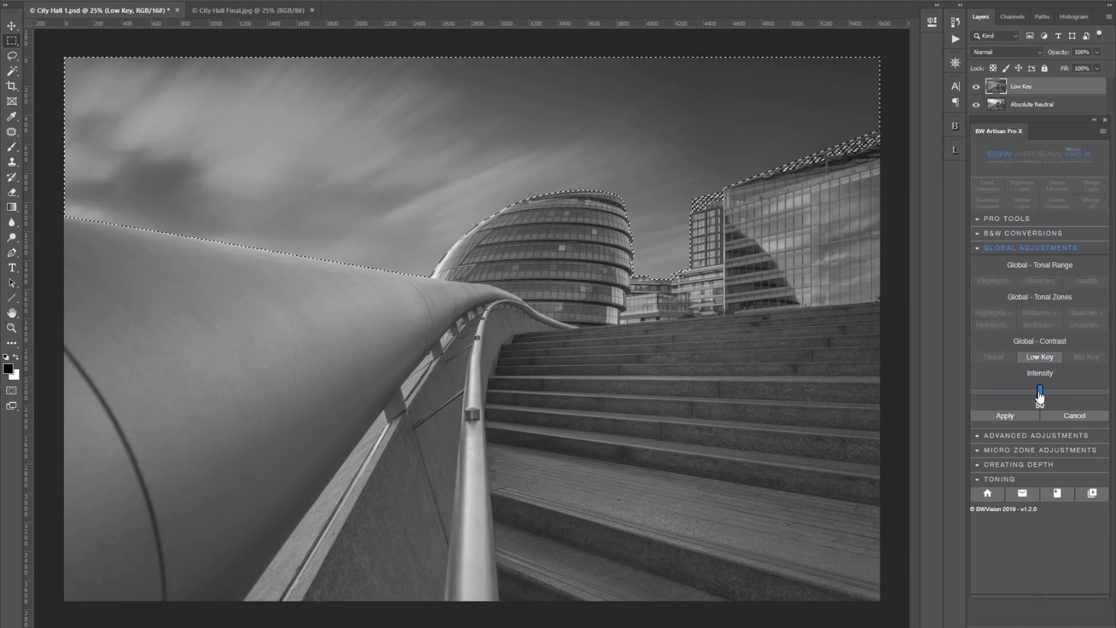
{"action": "left_click_drag", "start_coordinate": [1040, 394], "coordinate": [1107, 393]}
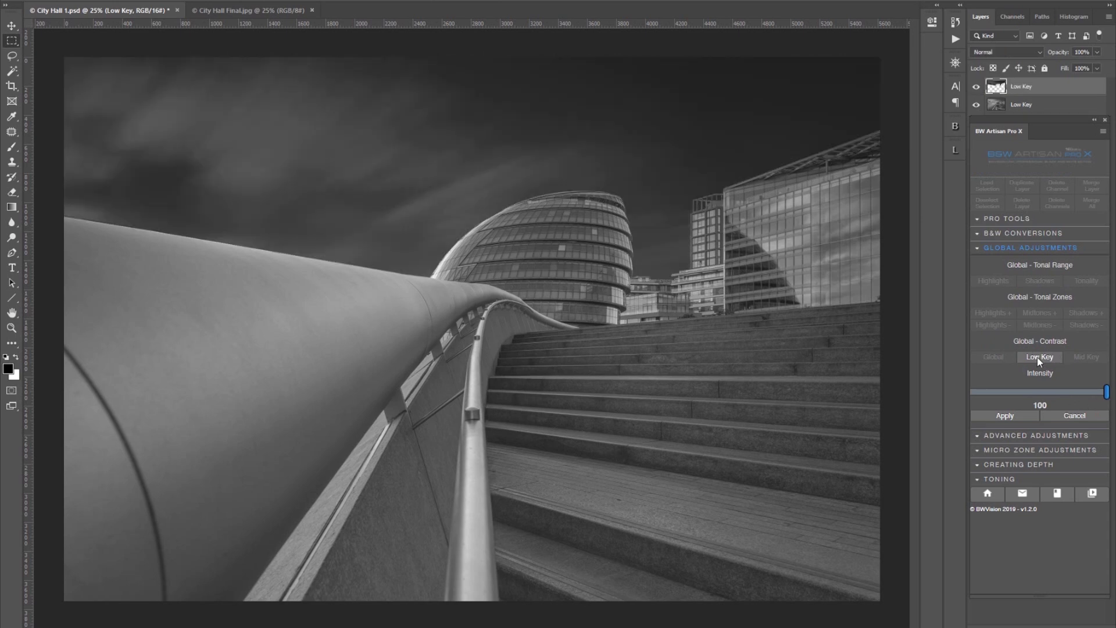
{"action": "left_click", "coordinate": [1006, 418]}
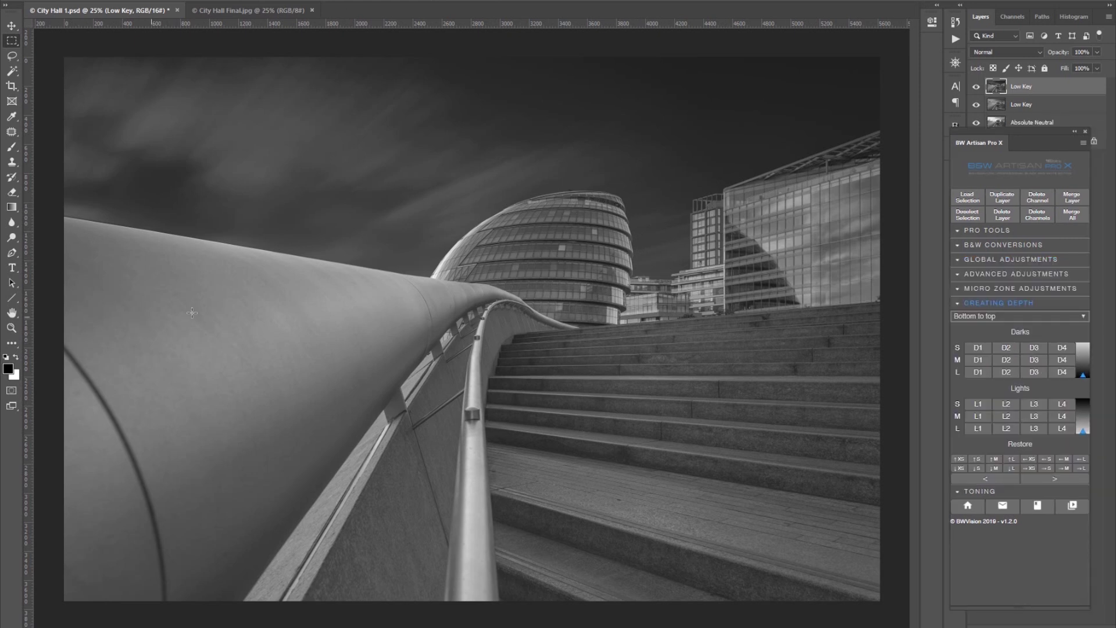
Mark a rectangular test selection on the large curved wall and try a D4 dark depth gradient in it.
{"action": "left_click_drag", "start_coordinate": [143, 292], "coordinate": [409, 358]}
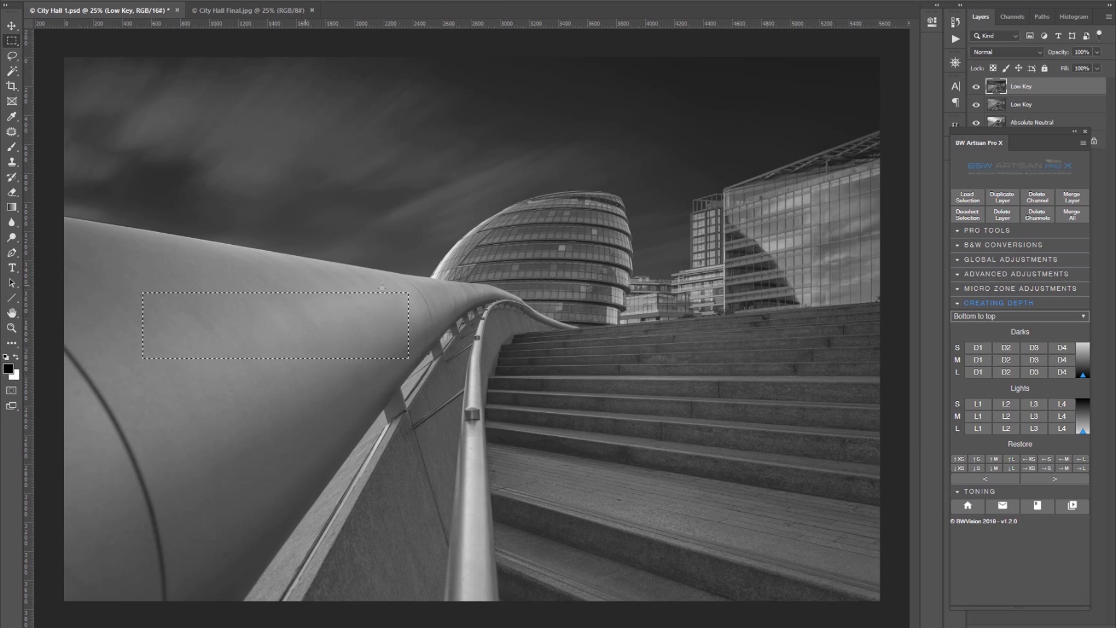
{"action": "left_click", "coordinate": [1017, 316]}
{"action": "left_click", "coordinate": [1029, 356]}
{"action": "left_click", "coordinate": [1059, 349]}
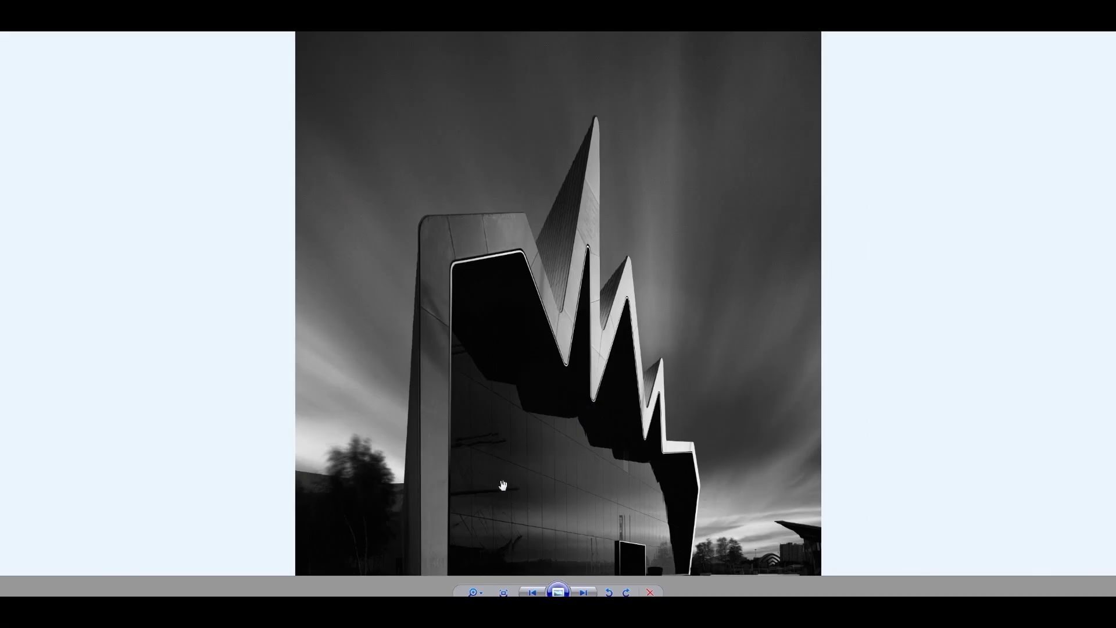
Examine the light and dark gradients across the facade and forecourt in the zigzag-roofed building example photo.
{"action": "left_click_drag", "start_coordinate": [615, 502], "coordinate": [629, 303]}
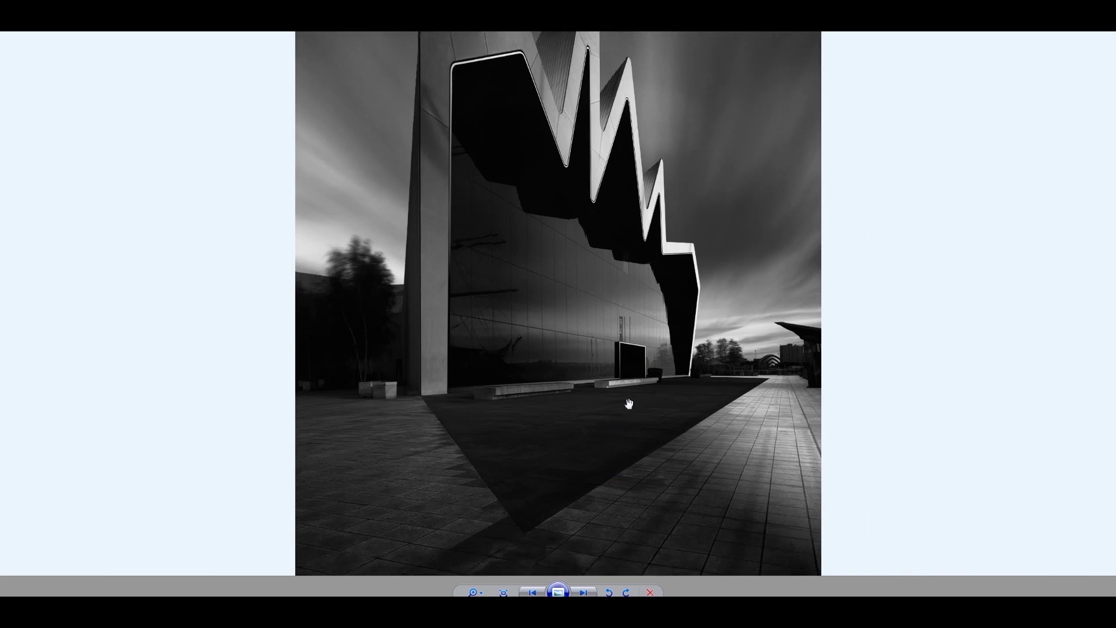
{"action": "scroll", "coordinate": [629, 404], "scroll_direction": "up", "scroll_amount": 3}
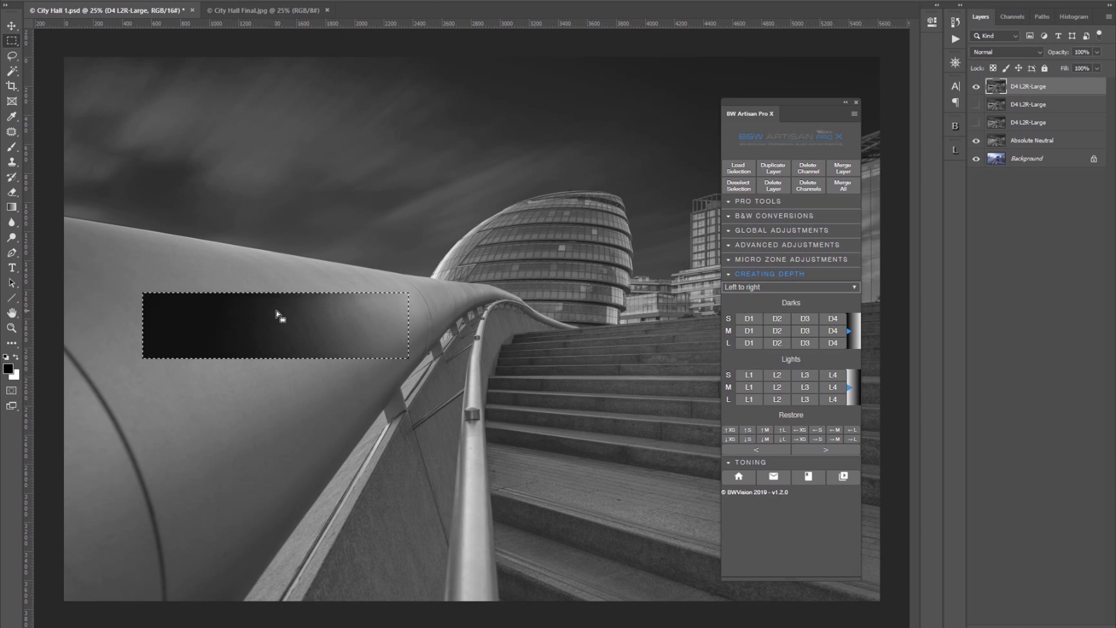
Try the leftward M and S Restore options on the dark test gradient, and delete the test layer.
{"action": "left_click", "coordinate": [836, 433]}
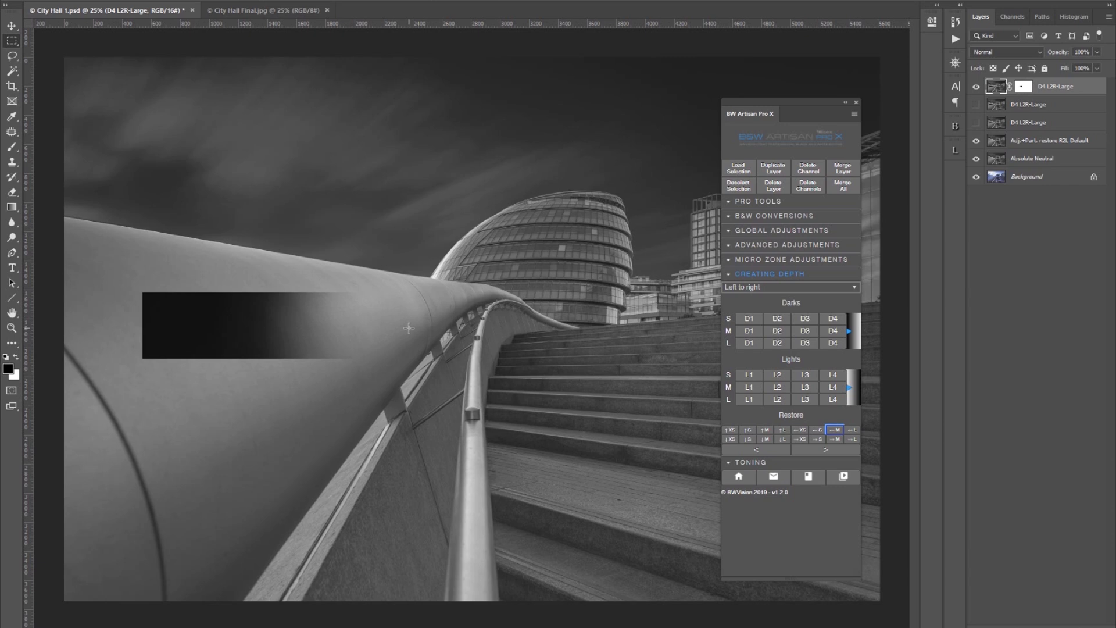
{"action": "left_click", "coordinate": [818, 432]}
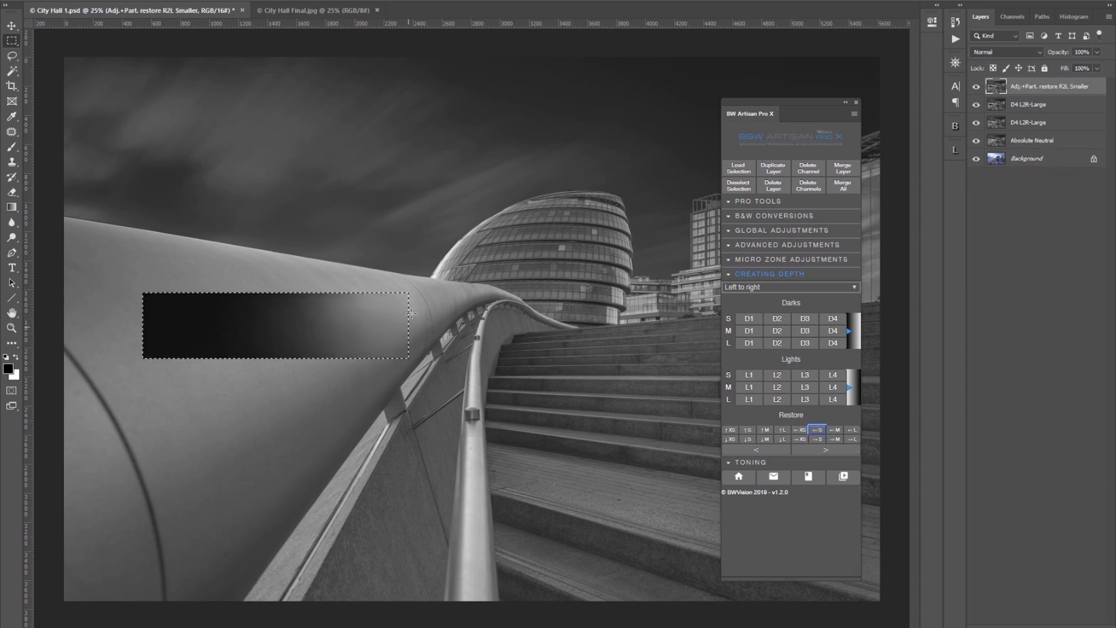
{"action": "left_click", "coordinate": [777, 185]}
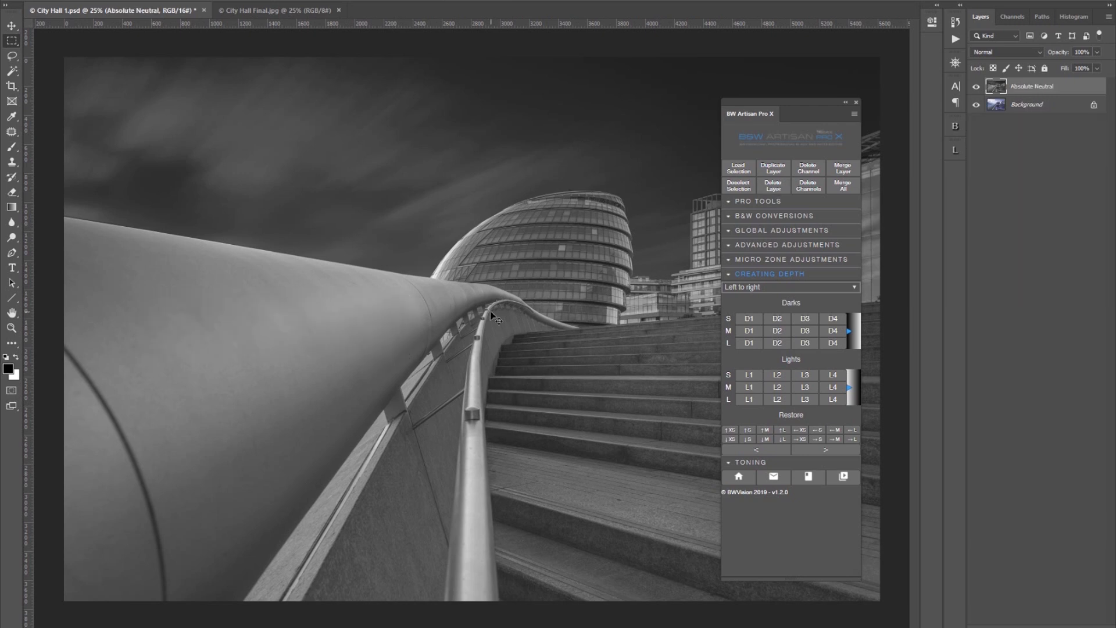
Load the saved mask of the large curved wall as a selection and move the plug-in panel off the image.
{"action": "left_click", "coordinate": [208, 164]}
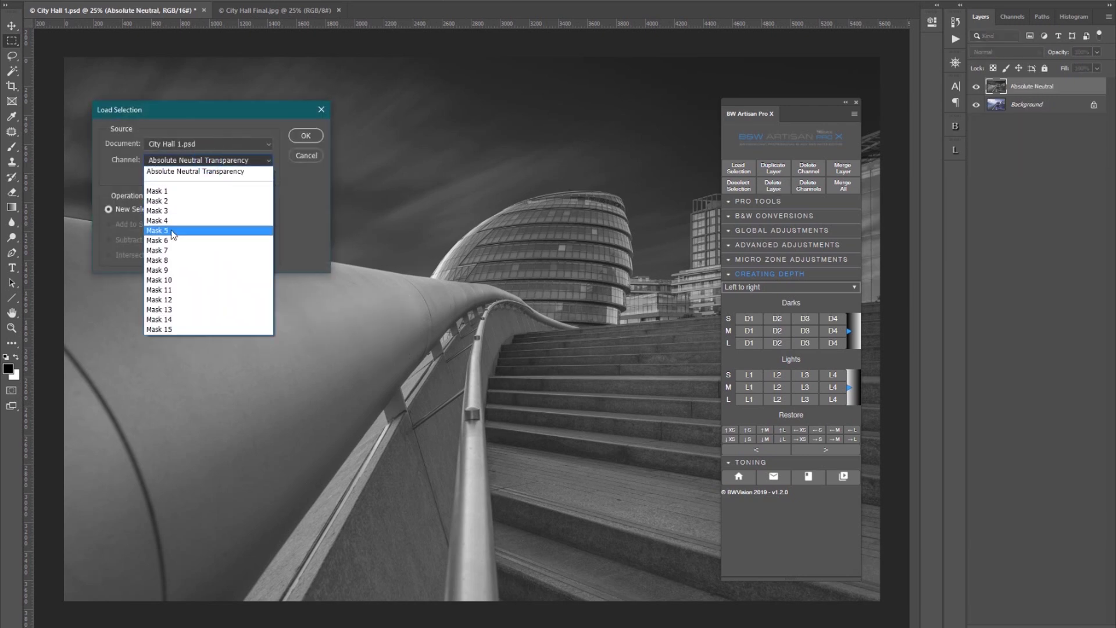
{"action": "left_click", "coordinate": [173, 238]}
{"action": "left_click", "coordinate": [304, 135]}
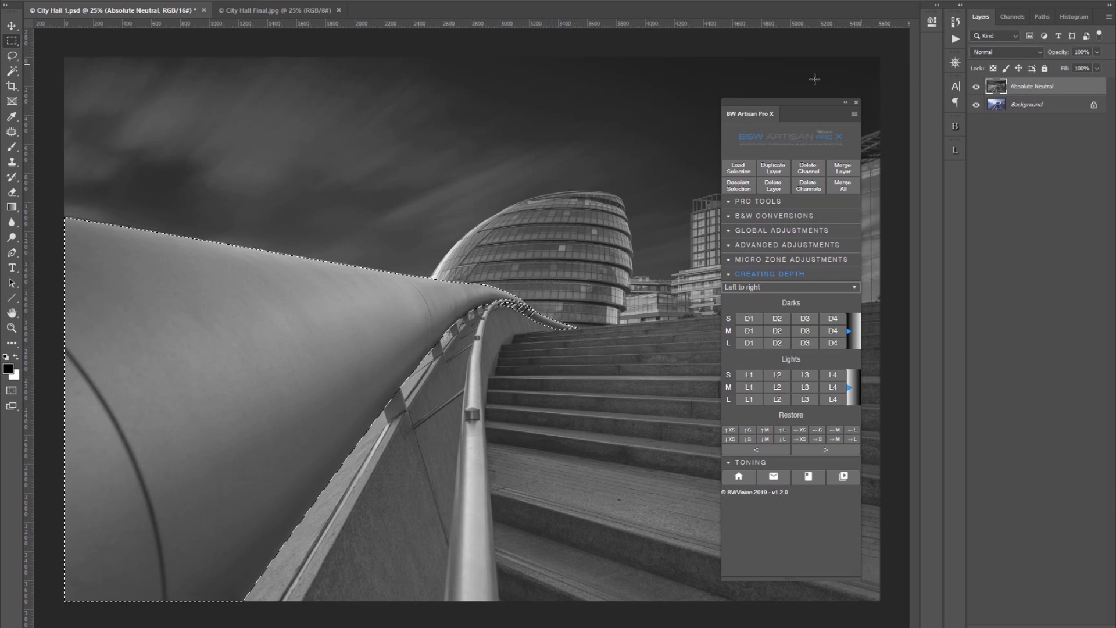
{"action": "left_click_drag", "start_coordinate": [749, 113], "coordinate": [1031, 124]}
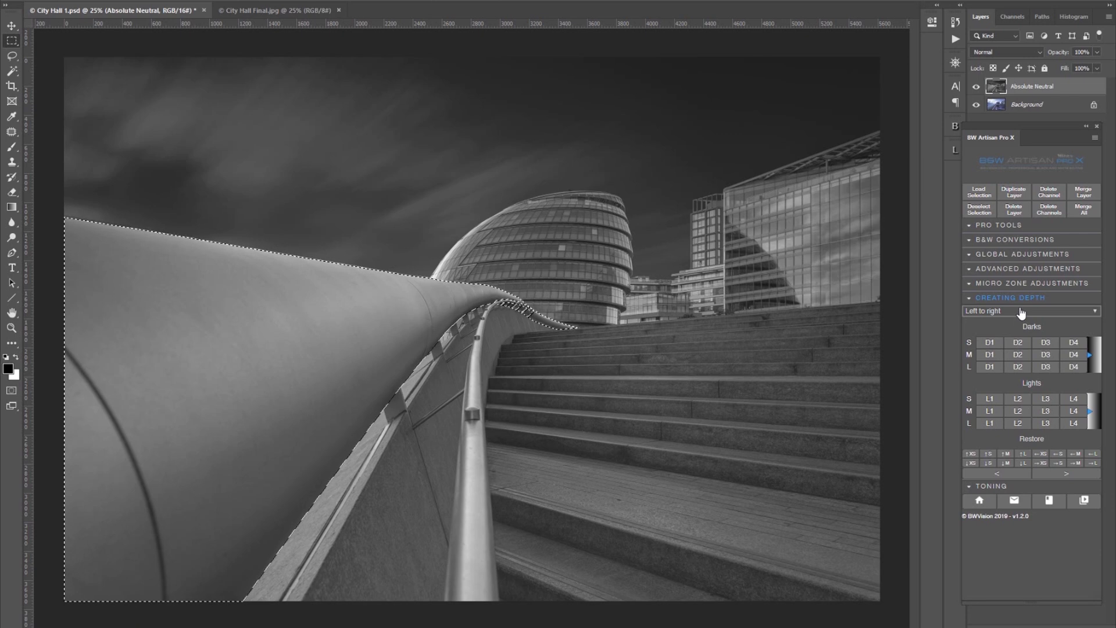
Apply left-to-right Large D3 and Medium D2 dark gradients to the curved wall, with a downward S restore.
{"action": "left_click", "coordinate": [1046, 367]}
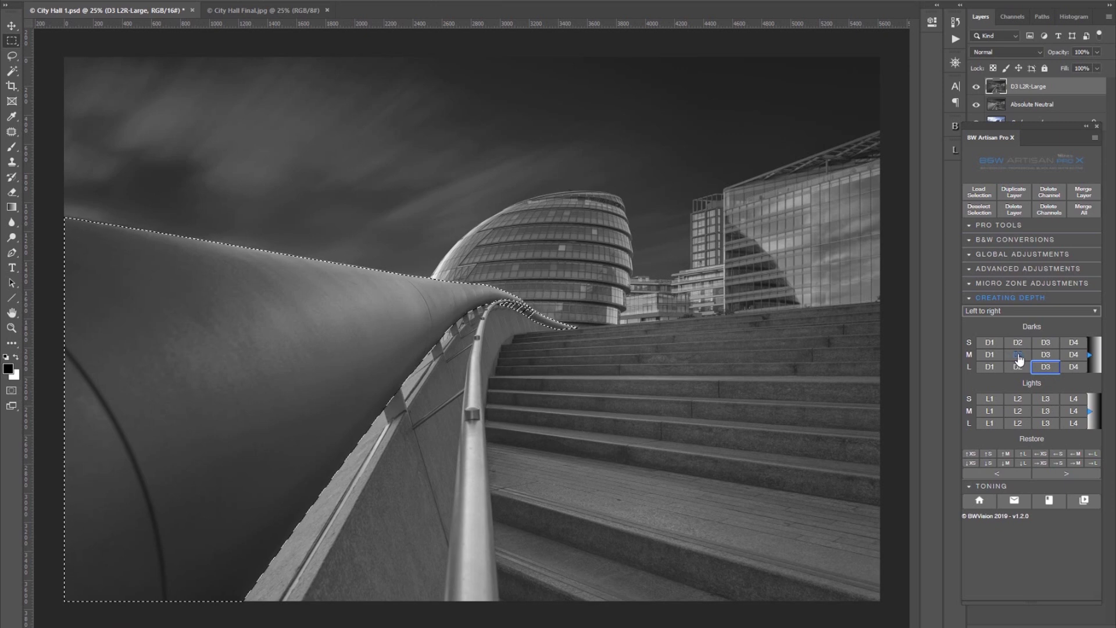
{"action": "left_click", "coordinate": [1018, 355]}
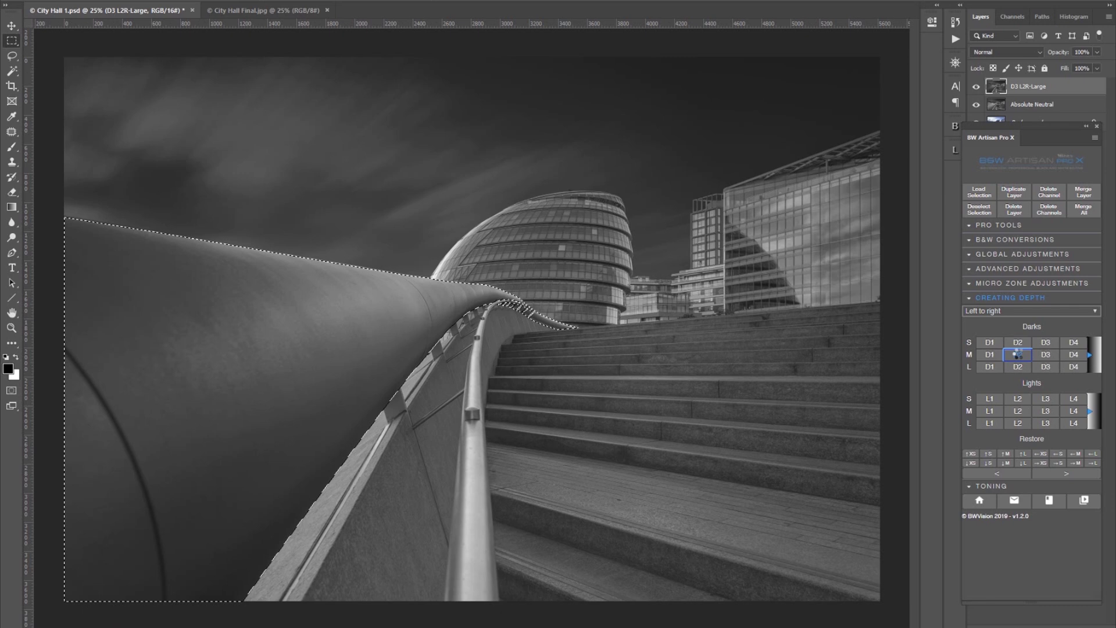
{"action": "left_click", "coordinate": [989, 463]}
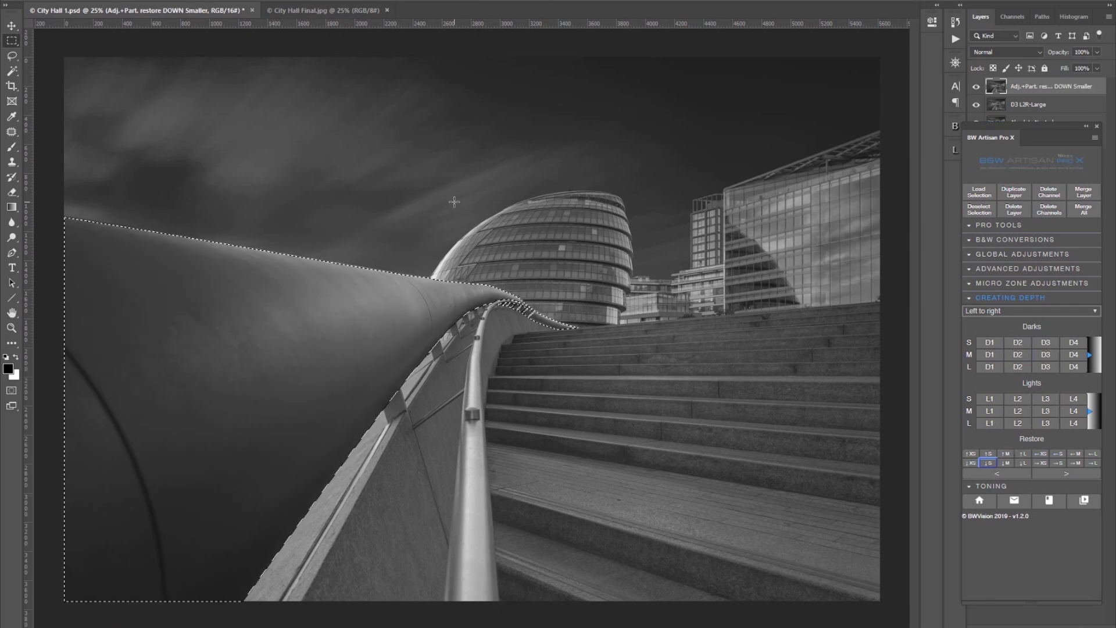
Switch the depth direction to Bottom to top and apply a Medium D2 dark gradient to the curved wall.
{"action": "left_click", "coordinate": [1021, 312]}
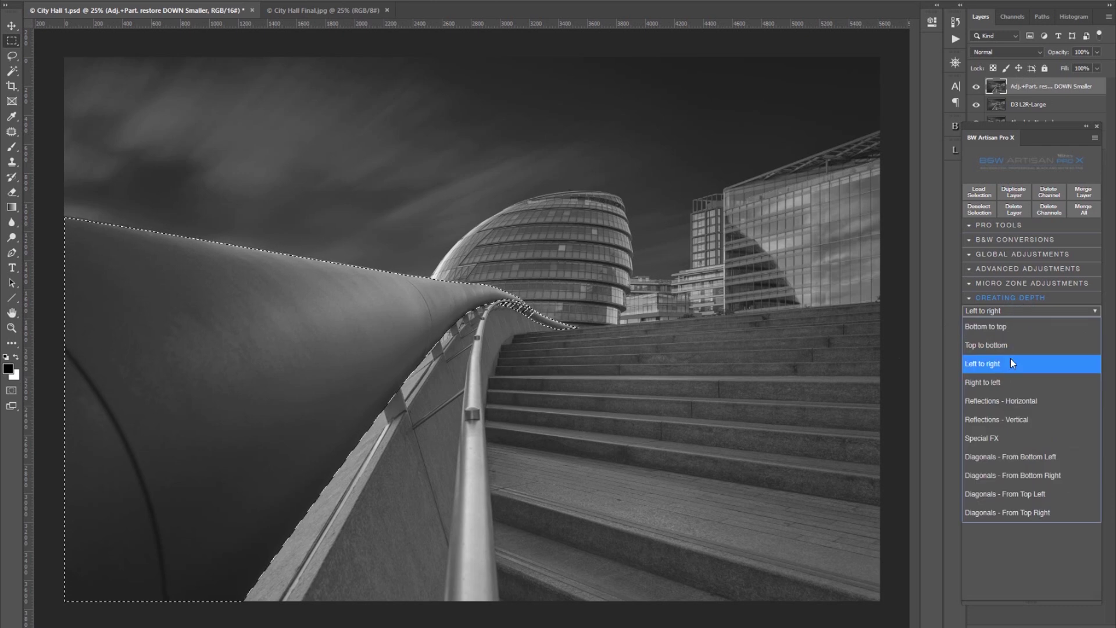
{"action": "left_click", "coordinate": [1017, 329]}
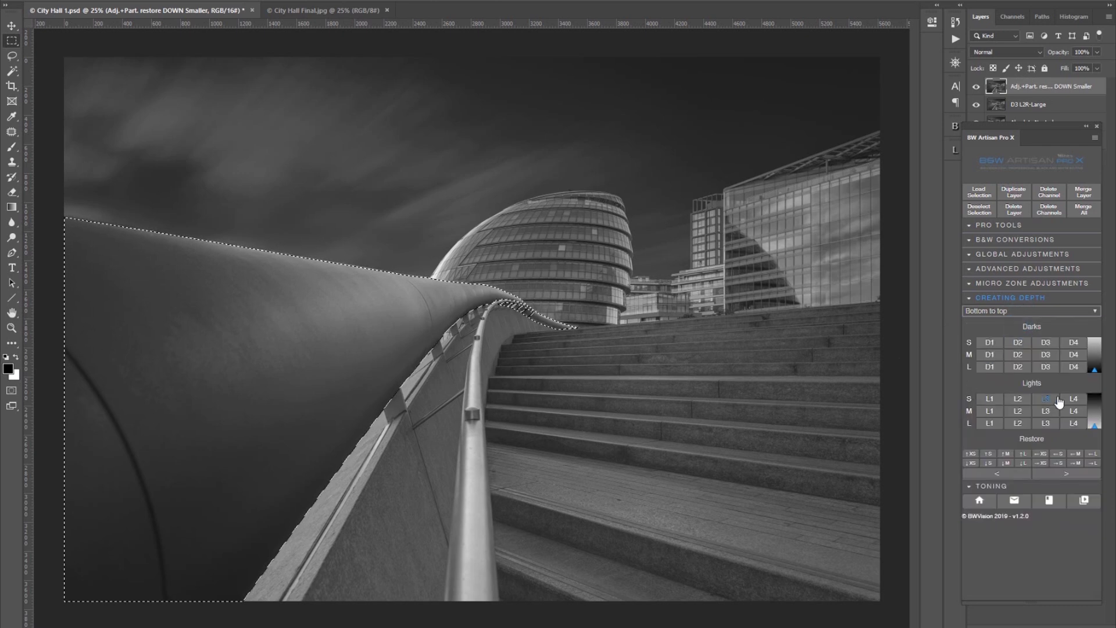
{"action": "left_click", "coordinate": [1018, 354]}
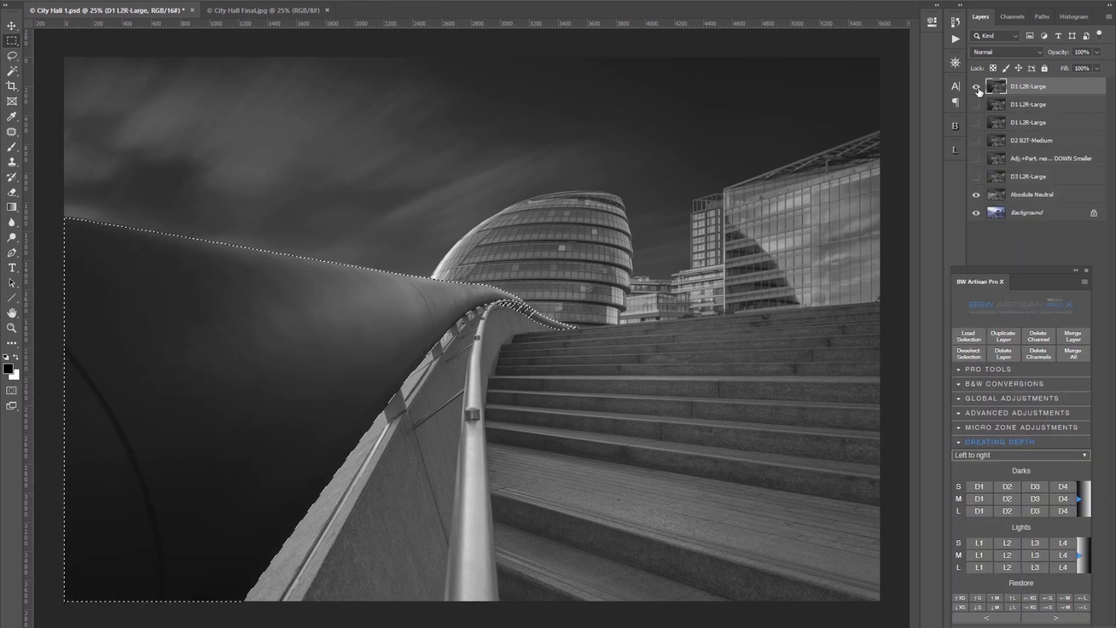
Compare the curved wall with and without its depth gradients by toggling the visibility of the topmost D1 L2R-Large layer.
{"action": "left_click", "coordinate": [976, 87]}
{"action": "left_click", "coordinate": [976, 87]}
{"action": "left_click", "coordinate": [976, 86]}
{"action": "left_click", "coordinate": [976, 87]}
{"action": "left_click", "coordinate": [976, 87]}
{"action": "left_click", "coordinate": [976, 87]}
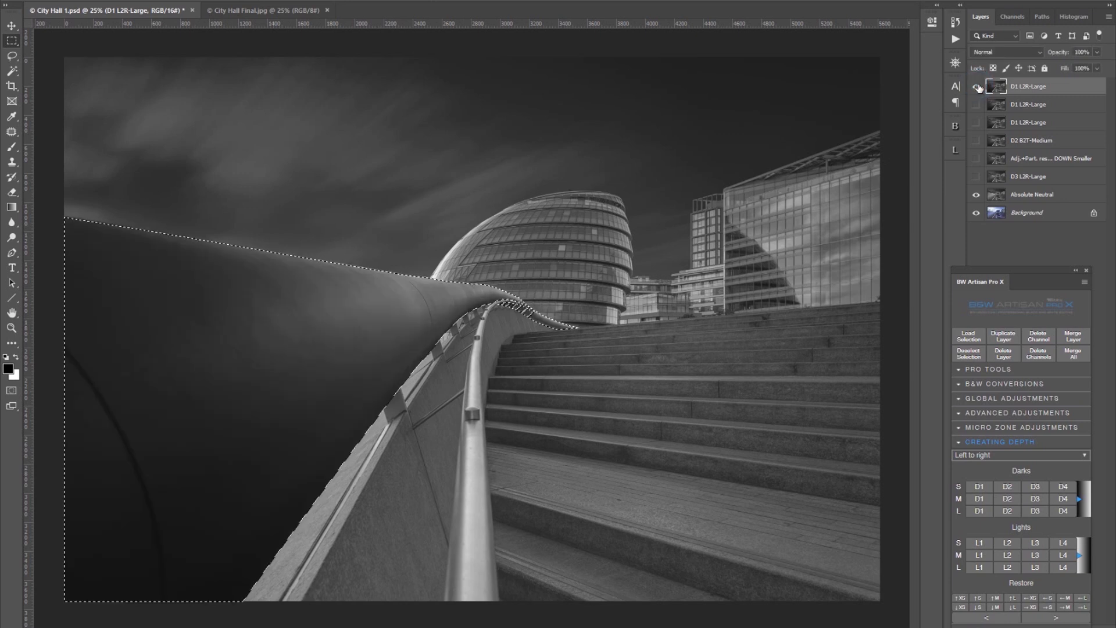
{"action": "left_click", "coordinate": [977, 87]}
{"action": "left_click", "coordinate": [976, 86]}
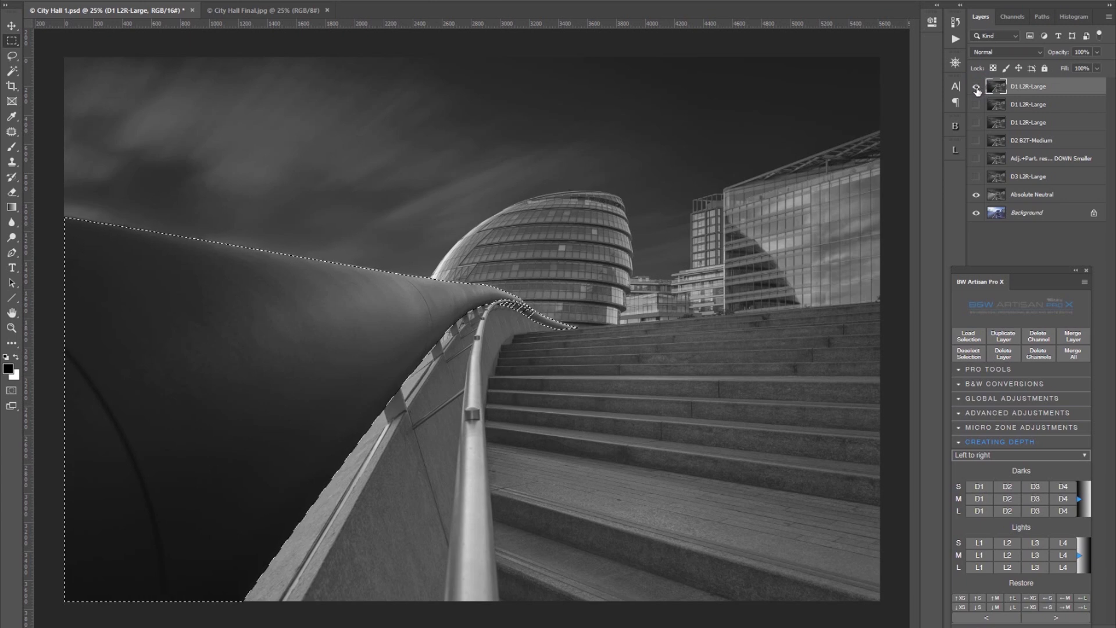
{"action": "left_click", "coordinate": [977, 88]}
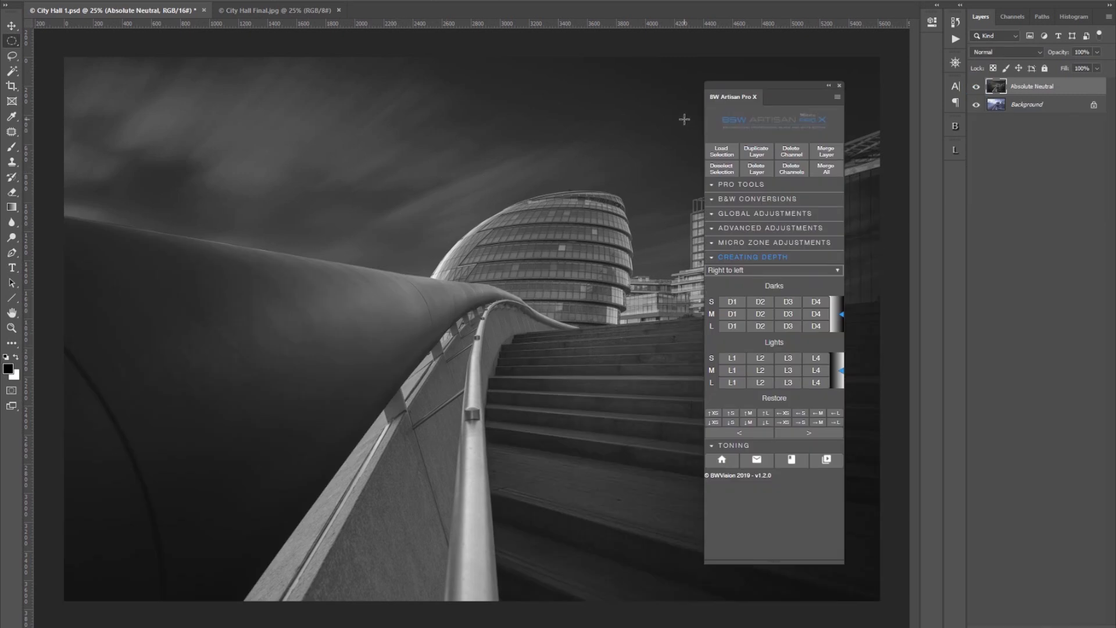
Apply right-to-left Large D3 and Large D2 dark gradients to the selected round City Hall building.
{"action": "mouse_move", "coordinate": [609, 281]}
{"action": "left_mouse_down"}
{"action": "mouse_move", "coordinate": [518, 250]}
{"action": "mouse_move", "coordinate": [628, 287]}
{"action": "left_mouse_up"}
{"action": "left_click", "coordinate": [787, 326]}
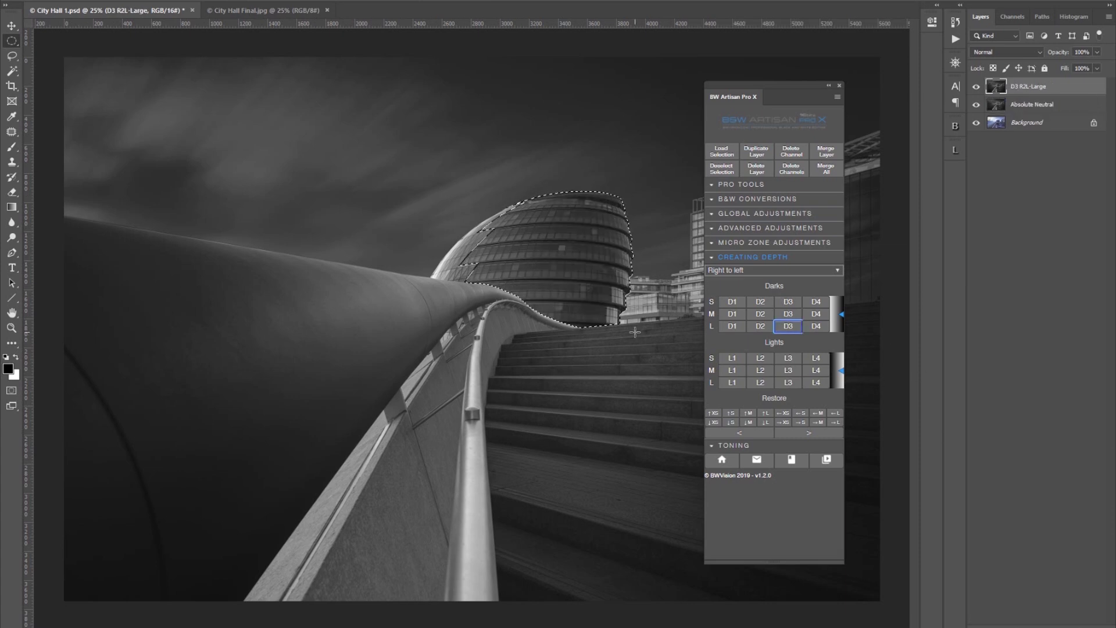
{"action": "left_click", "coordinate": [760, 326]}
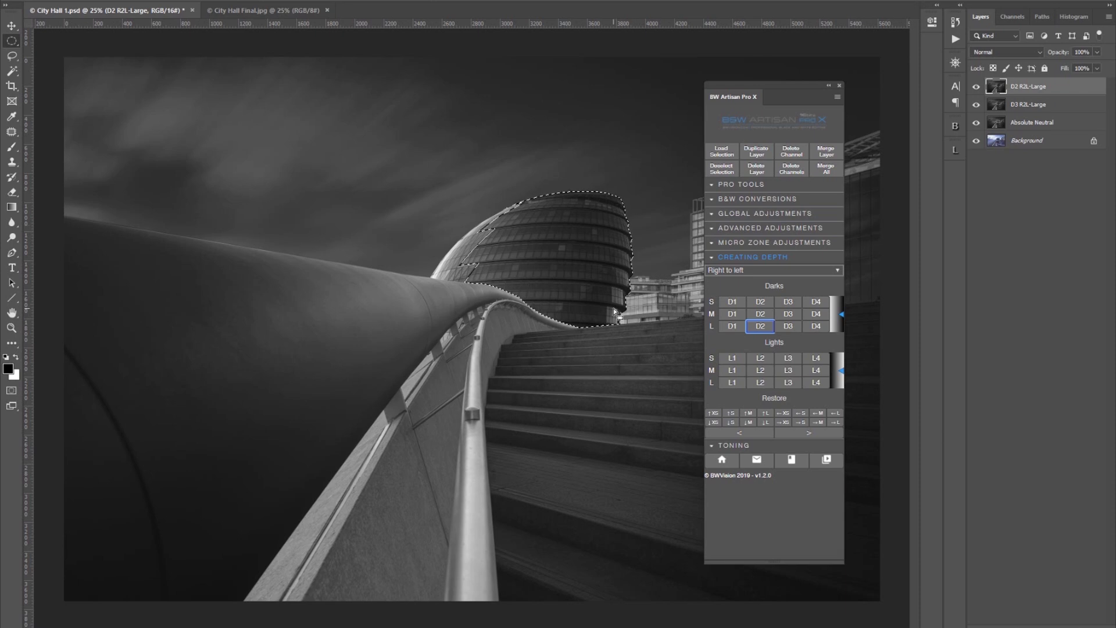
Dock the plug-in panel beside the layers and partly restore the City Hall building with the leftward S option.
{"action": "left_click_drag", "start_coordinate": [780, 85], "coordinate": [901, 17]}
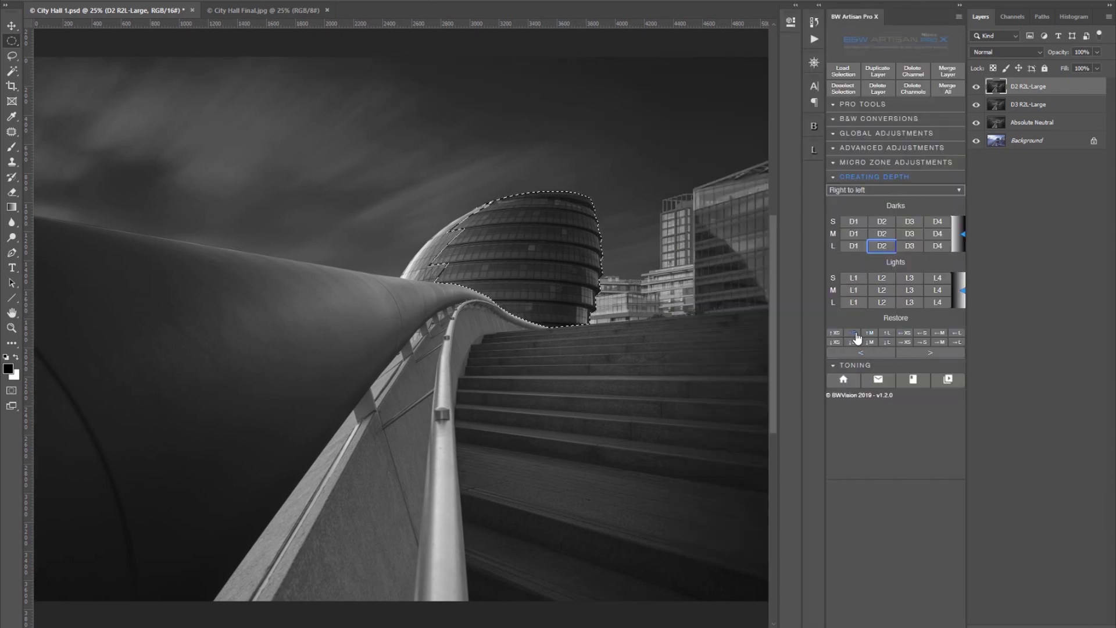
{"action": "left_click", "coordinate": [923, 333]}
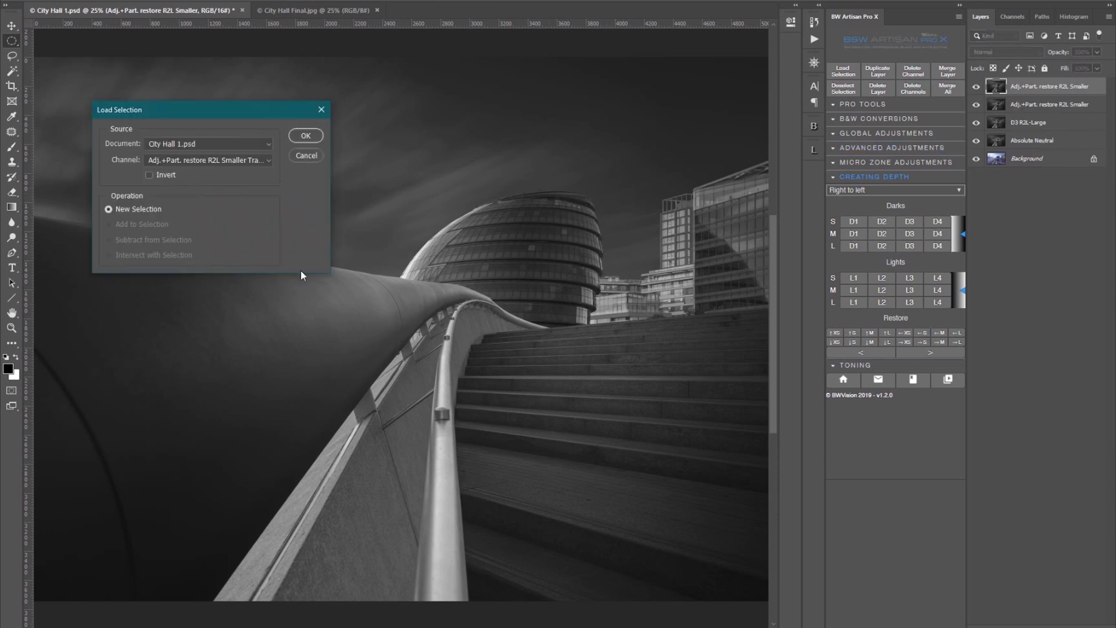
Load the selection of City Hall's curved left edge and apply Medium D2, D4 and D3 dark gradients using Diagonals - From Bottom Right.
{"action": "left_click", "coordinate": [203, 159]}
{"action": "key", "text": "Return"}
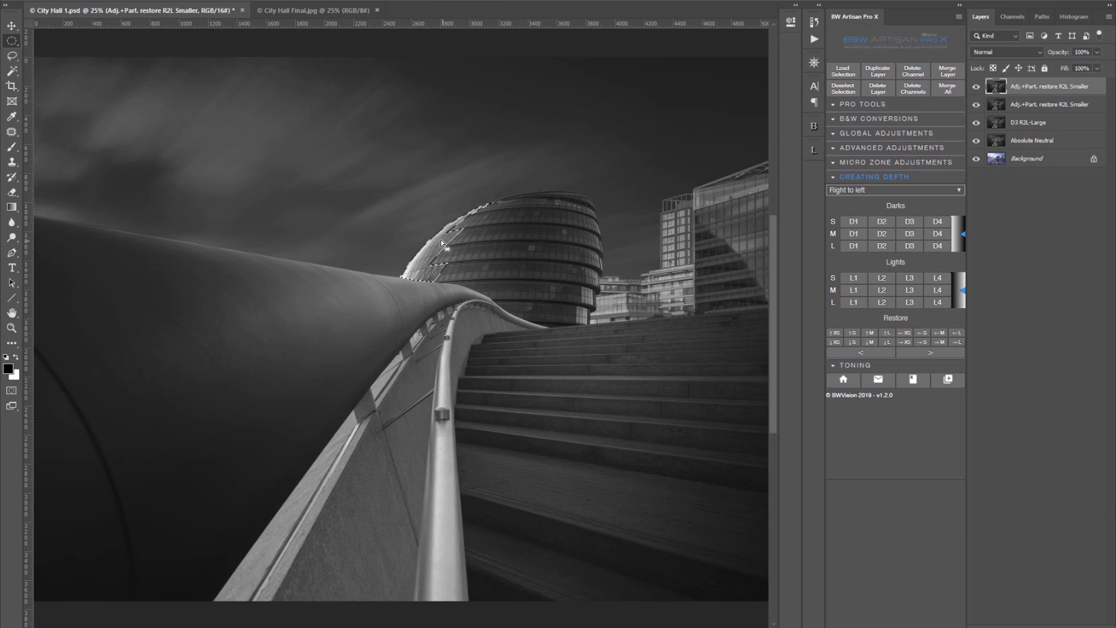
{"action": "left_click", "coordinate": [898, 189]}
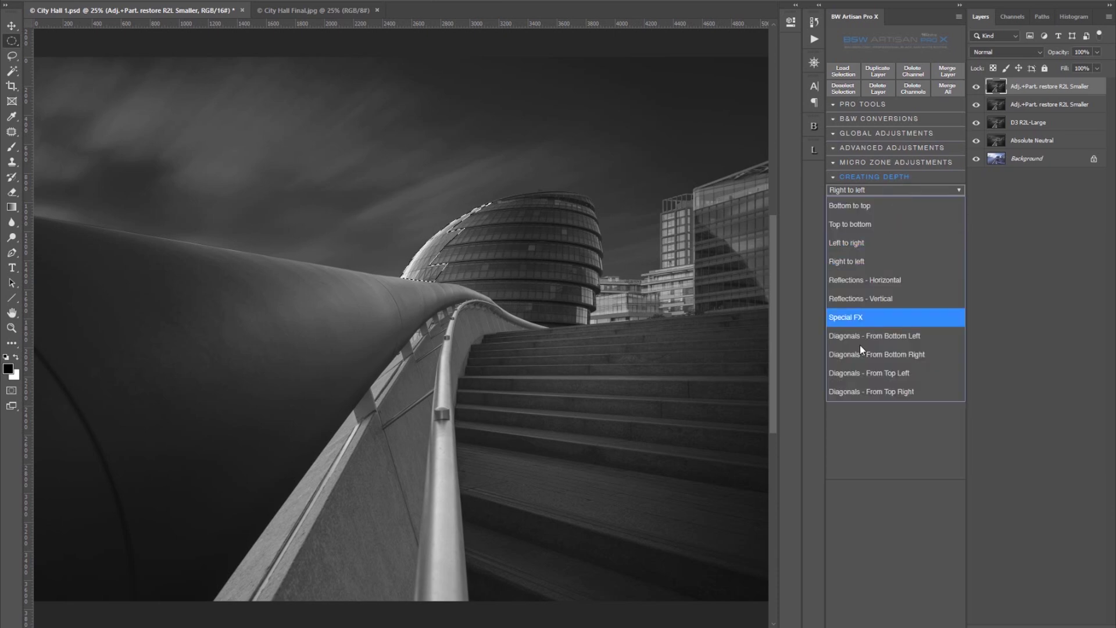
{"action": "left_click", "coordinate": [860, 347]}
{"action": "left_click", "coordinate": [655, 171]}
Hide the lower bottom-right diagonal gradient layers and compare the building with and without the topmost D2 BR2TL-Medium layer.
{"action": "left_click_drag", "start_coordinate": [978, 104], "coordinate": [976, 158]}
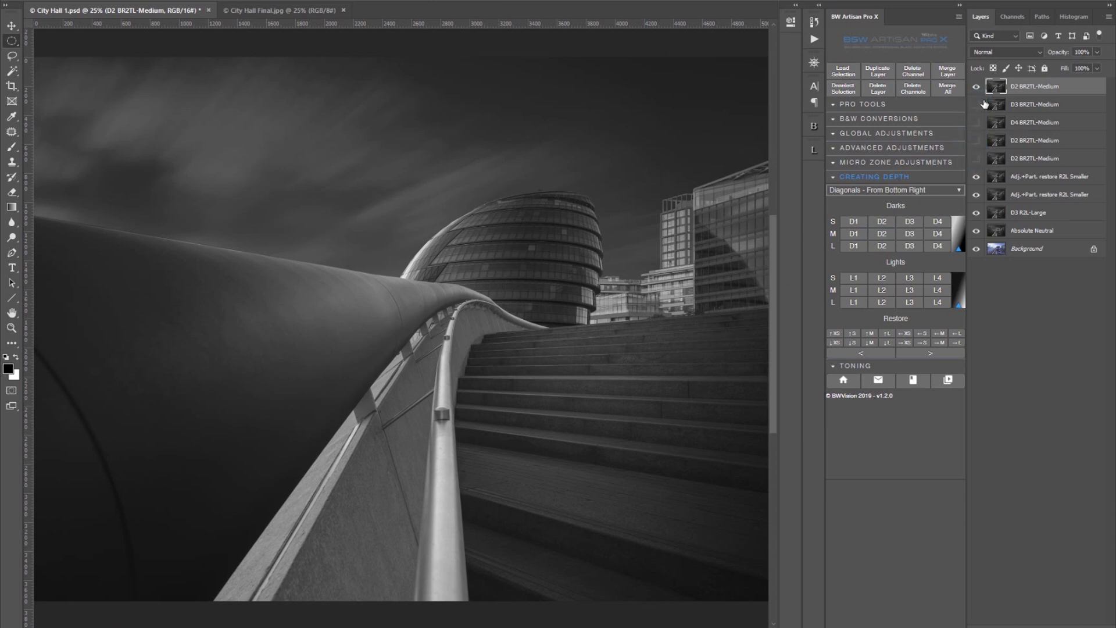
{"action": "left_click", "coordinate": [976, 87]}
{"action": "left_click", "coordinate": [976, 87]}
{"action": "left_click", "coordinate": [977, 87]}
{"action": "left_click", "coordinate": [976, 87]}
{"action": "scroll", "coordinate": [609, 267], "scroll_direction": "right", "scroll_amount": 2}
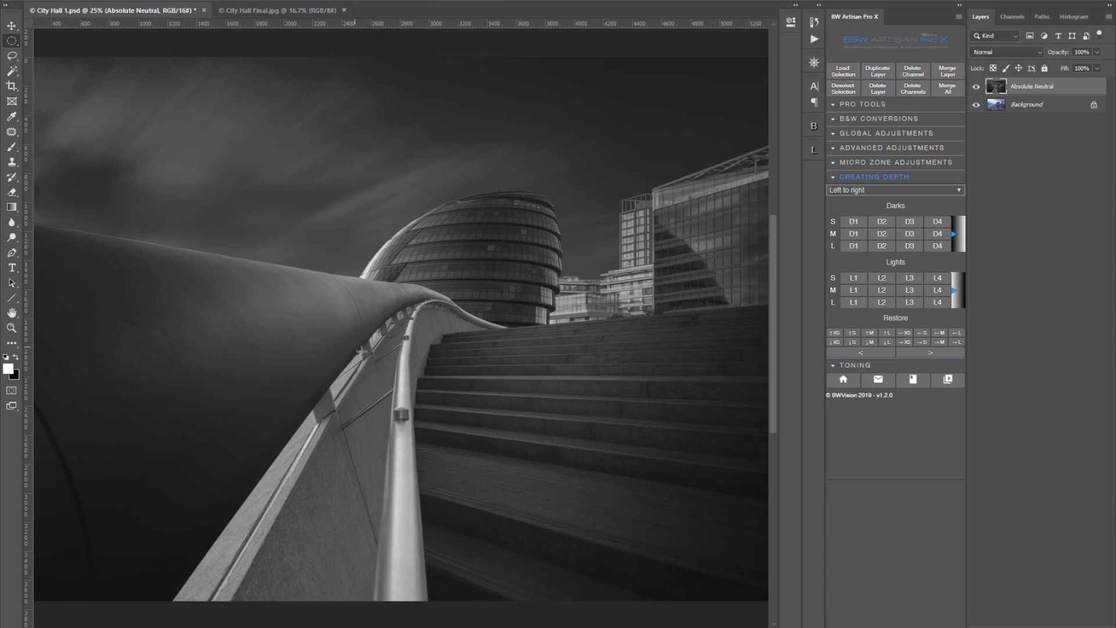
Switch the depth effect to Special FX and apply a vertical L2 light to an elliptical selection over City Hall's left edge.
{"action": "left_click", "coordinate": [916, 189]}
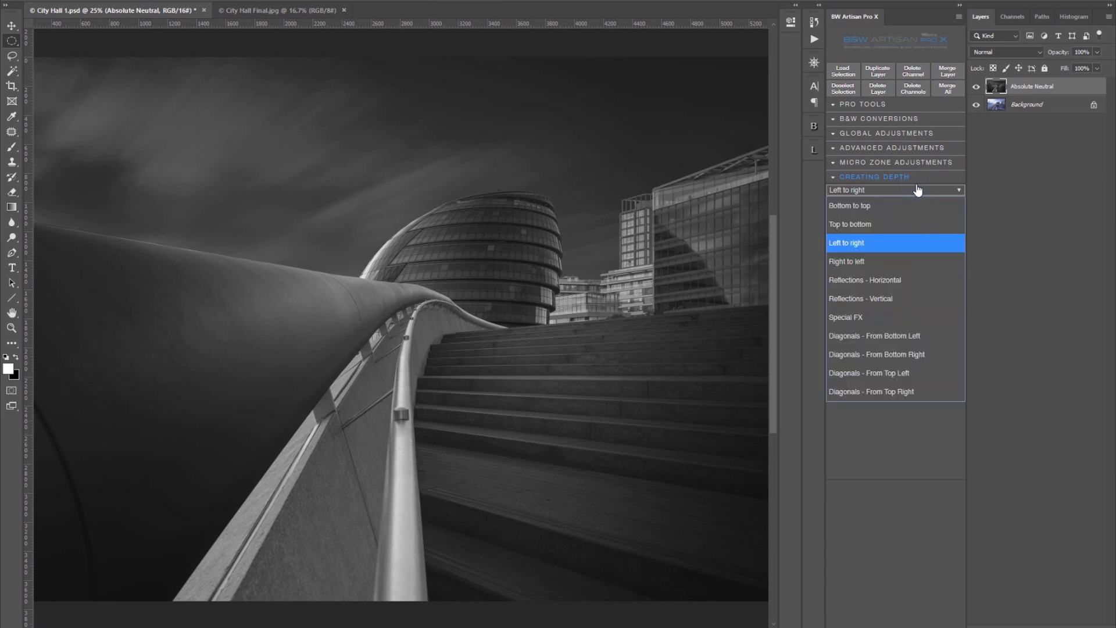
{"action": "left_click", "coordinate": [873, 318]}
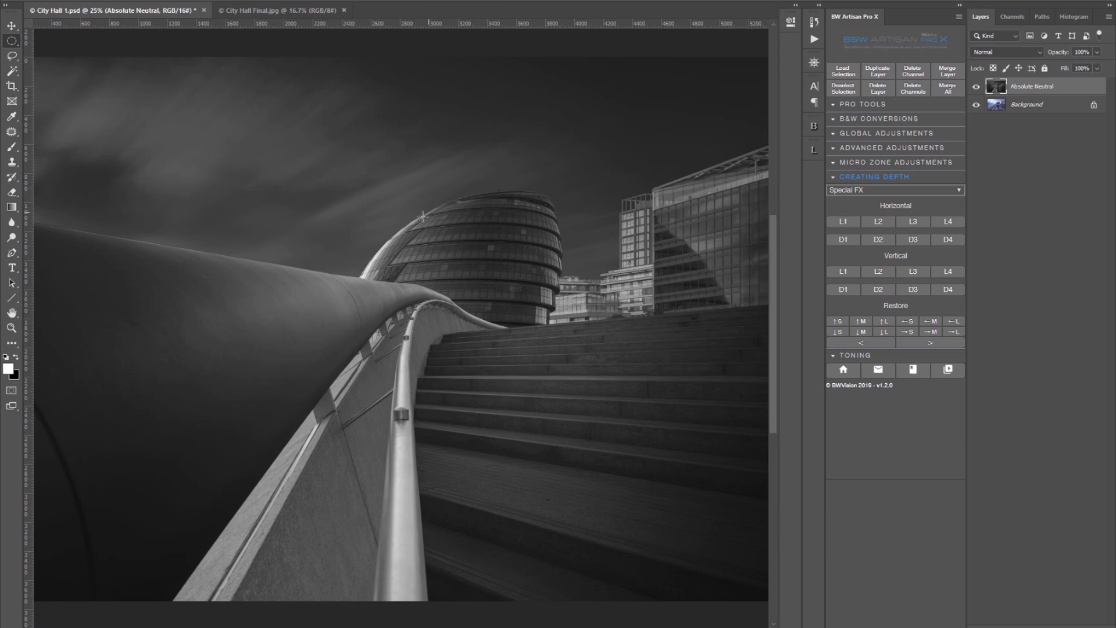
{"action": "left_click_drag", "start_coordinate": [401, 178], "coordinate": [437, 277]}
{"action": "left_click", "coordinate": [878, 271]}
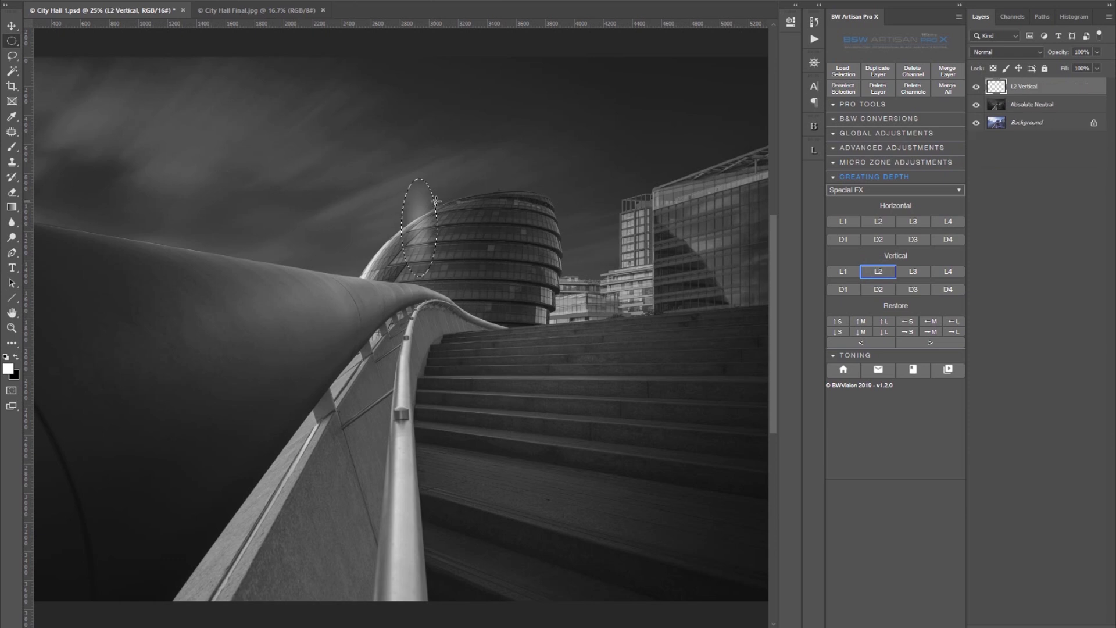
Rotate and reposition the elliptical L2 light so it follows the slanted left edge of City Hall.
{"action": "key", "text": "ctrl+t"}
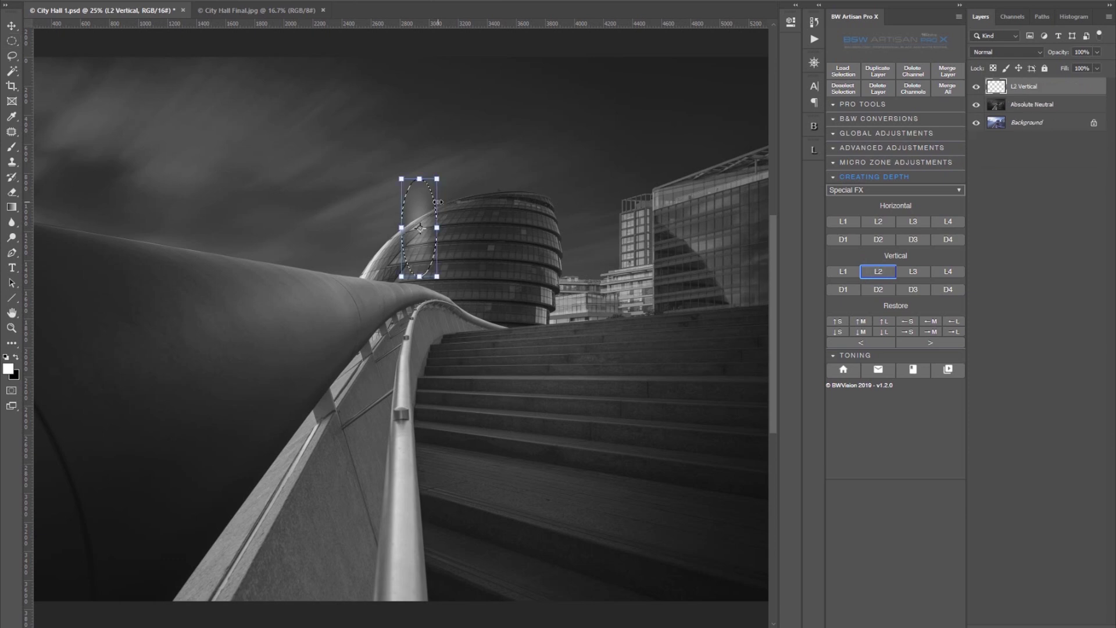
{"action": "left_click_drag", "start_coordinate": [443, 170], "coordinate": [440, 230]}
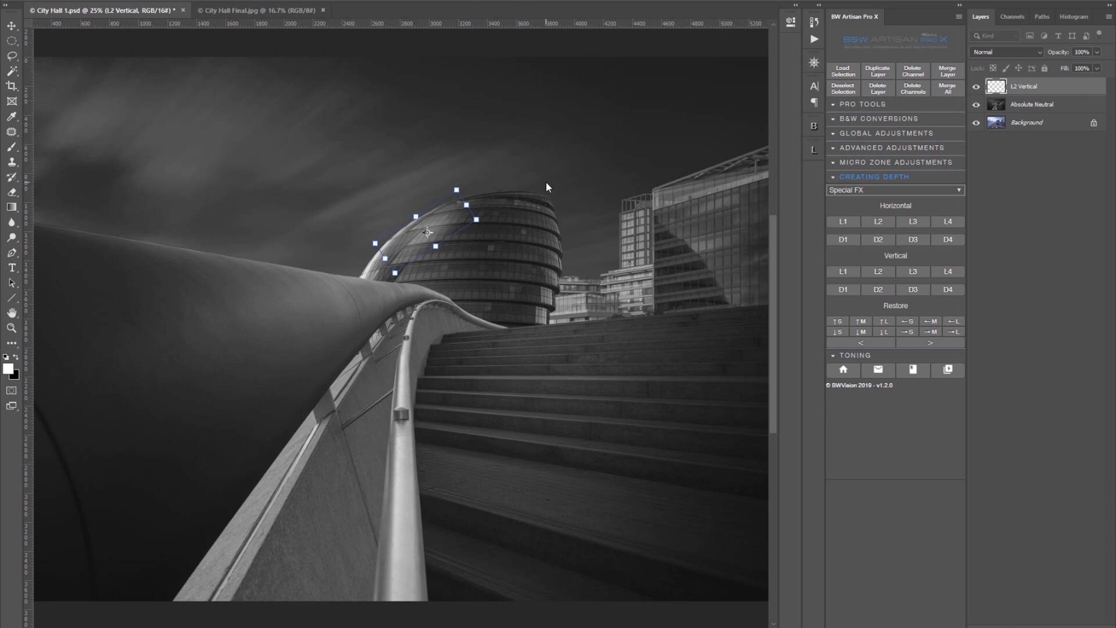
{"action": "key", "text": "Return"}
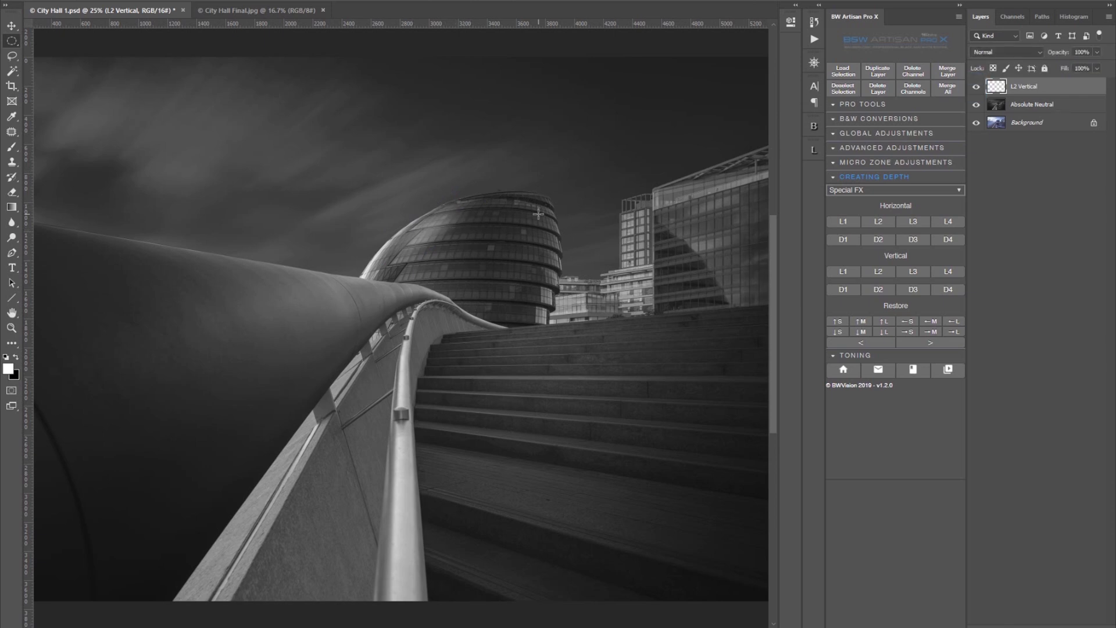
Draw an elliptical selection over the stairs, apply a vertical L2 light, and rotate and move it across the upper steps.
{"action": "key", "text": "ctrl+minus"}
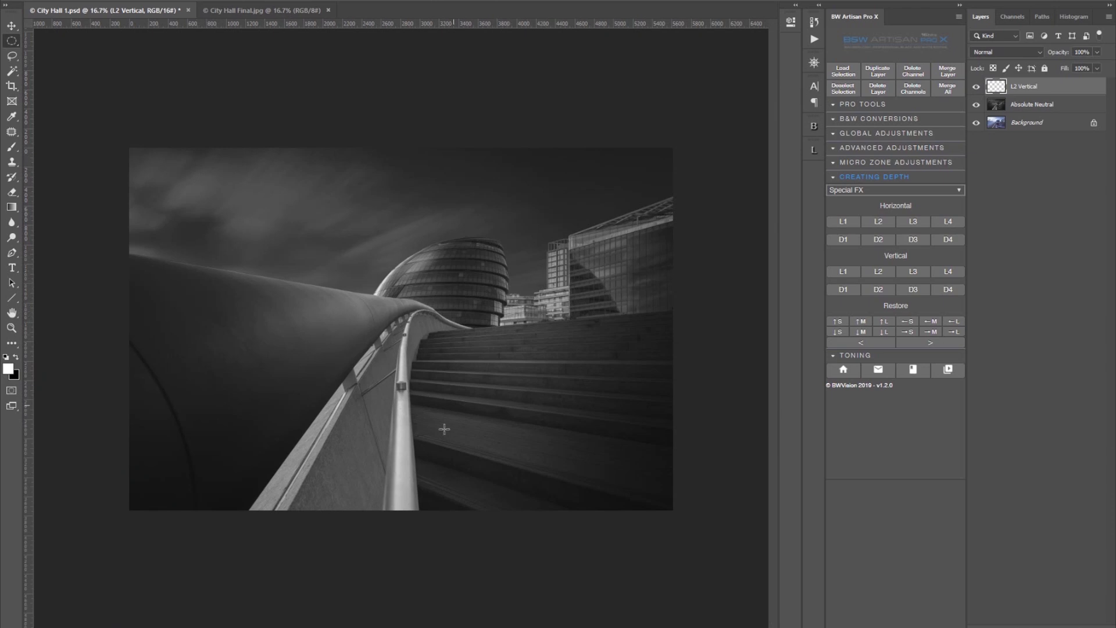
{"action": "left_click", "coordinate": [473, 302]}
{"action": "left_click_drag", "start_coordinate": [500, 341], "coordinate": [582, 476]}
{"action": "left_click", "coordinate": [878, 272]}
{"action": "left_click_drag", "start_coordinate": [598, 297], "coordinate": [632, 348]}
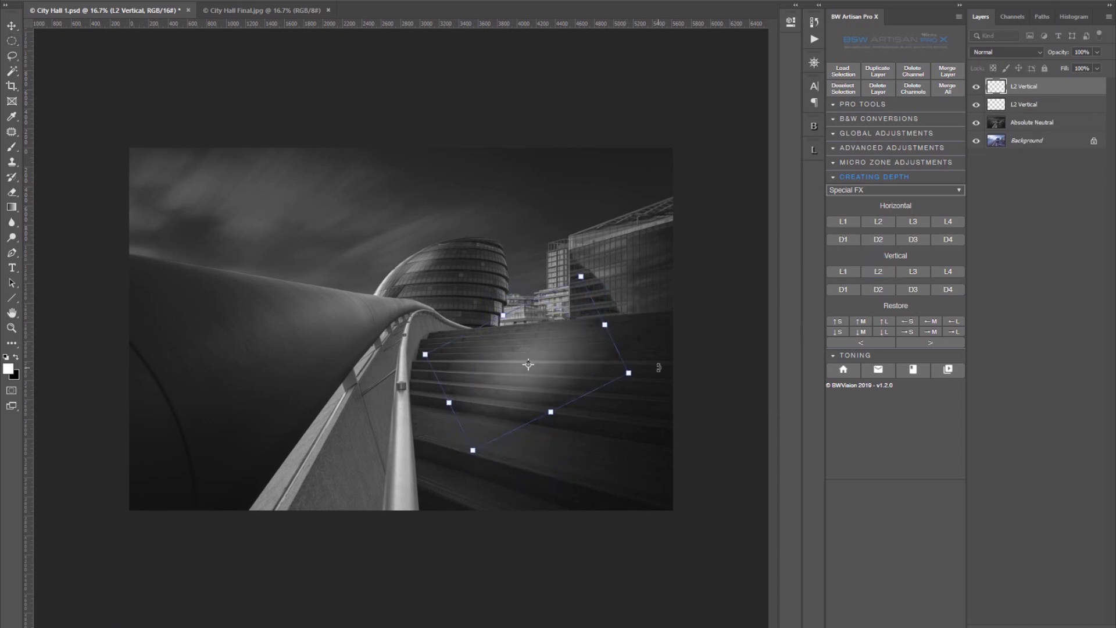
{"action": "key", "text": "Return"}
{"action": "left_click_drag", "start_coordinate": [1061, 55], "coordinate": [1041, 55]}
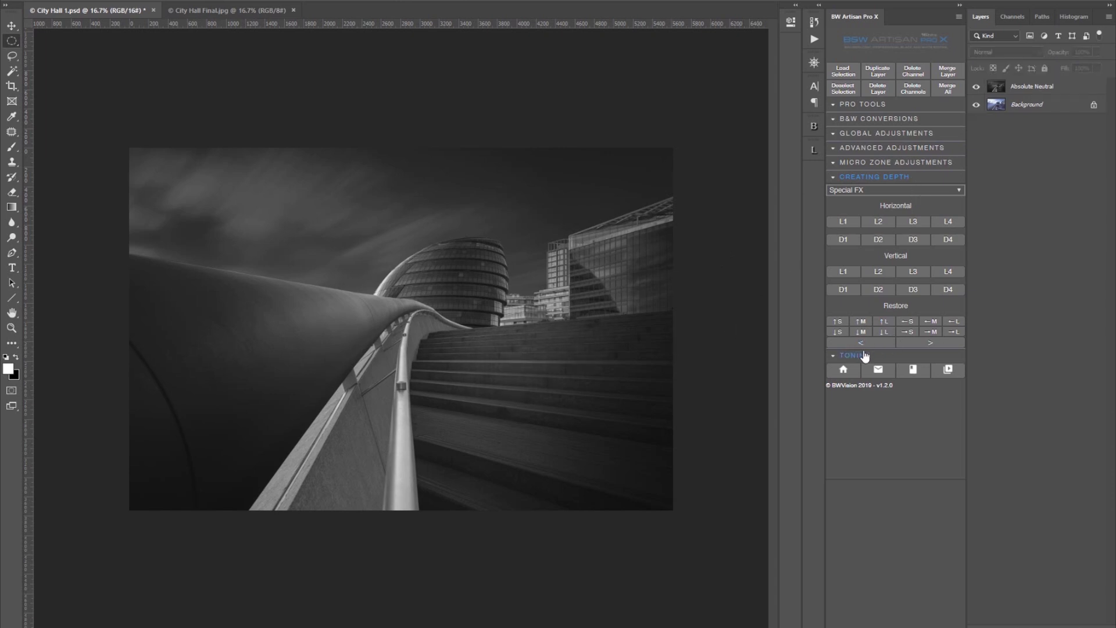
Open the toning options and preview the Kind Of Blue preset from Split Tone Music on the image.
{"action": "left_click", "coordinate": [864, 355]}
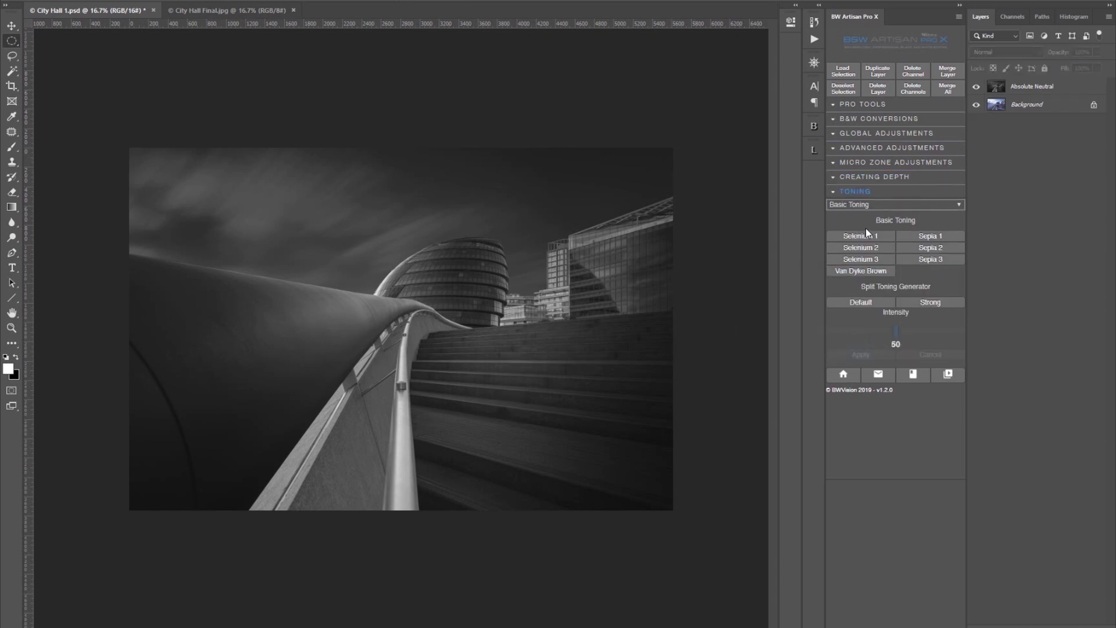
{"action": "left_click", "coordinate": [918, 204]}
{"action": "left_click", "coordinate": [872, 221]}
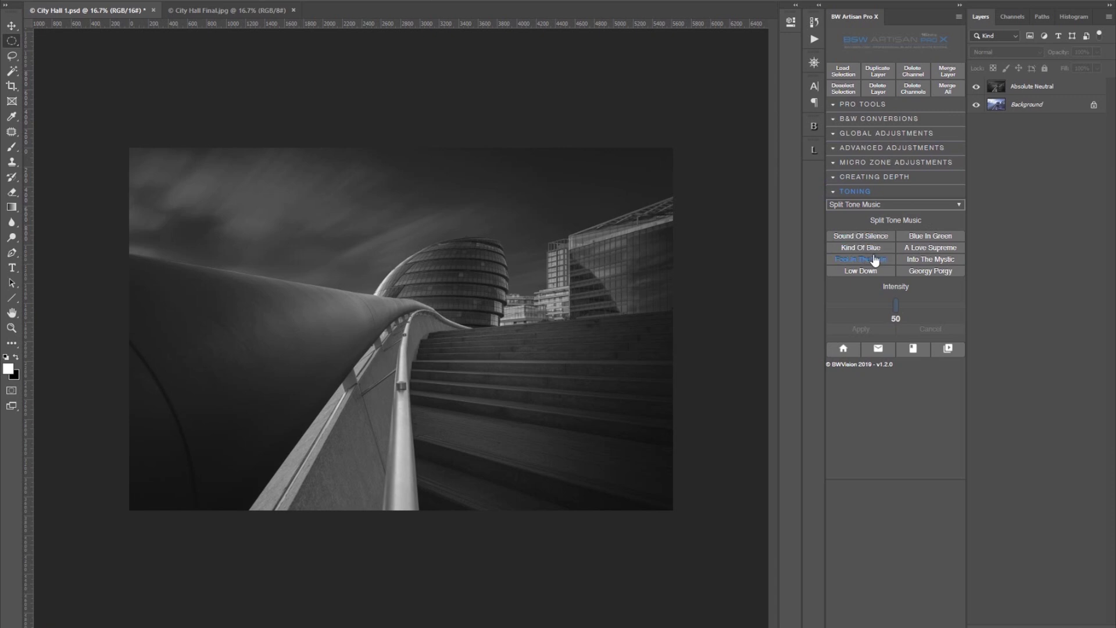
{"action": "left_click", "coordinate": [874, 249]}
{"action": "left_click", "coordinate": [872, 329]}
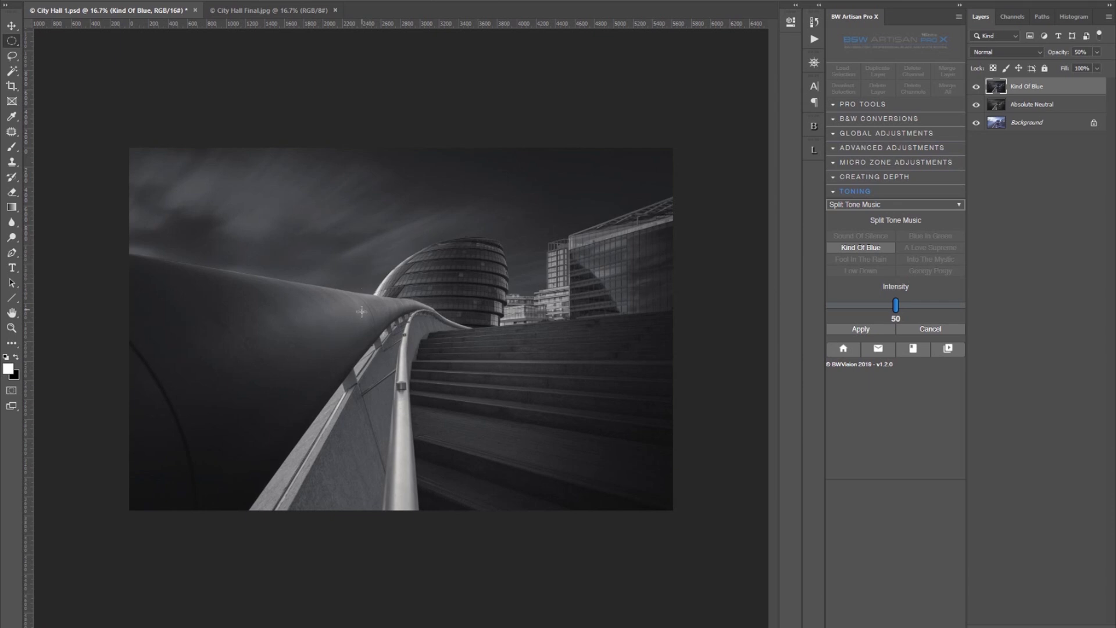
Compare the image with and without the Kind Of Blue toning by toggling its layer's visibility.
{"action": "left_click", "coordinate": [977, 87]}
{"action": "left_click", "coordinate": [977, 87]}
{"action": "left_click", "coordinate": [976, 87]}
{"action": "left_click", "coordinate": [977, 86]}
Try the Kind Of Blue toning at intensity 100, return it to 50, and check the toning layer's effect.
{"action": "left_click_drag", "start_coordinate": [896, 306], "coordinate": [965, 307]}
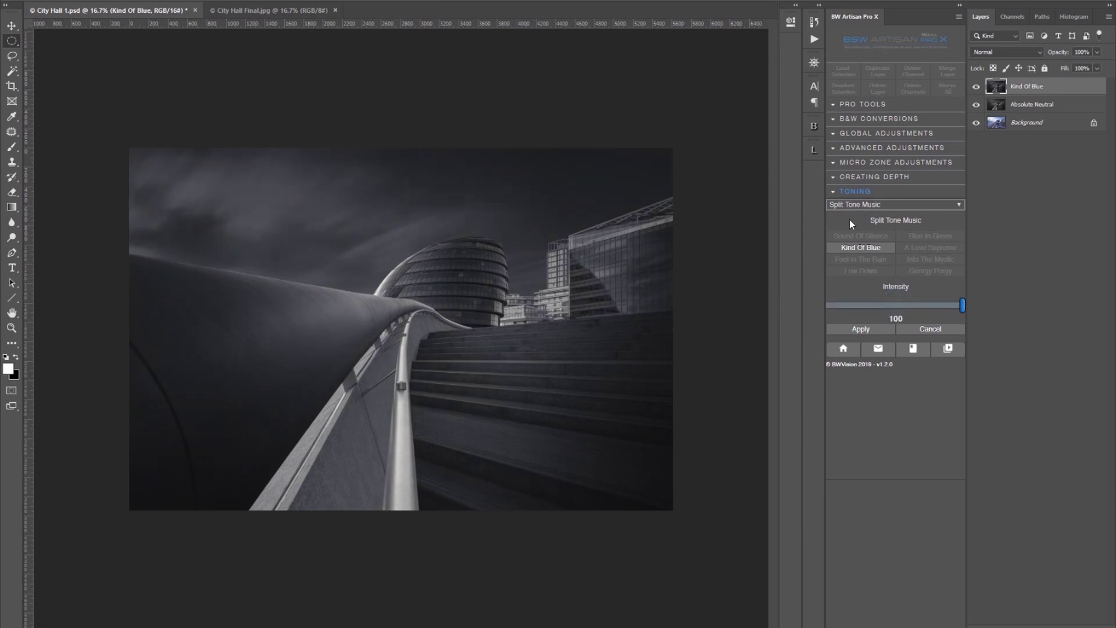
{"action": "left_click", "coordinate": [897, 305]}
{"action": "left_click_drag", "start_coordinate": [896, 306], "coordinate": [894, 306]}
{"action": "left_click", "coordinate": [977, 87]}
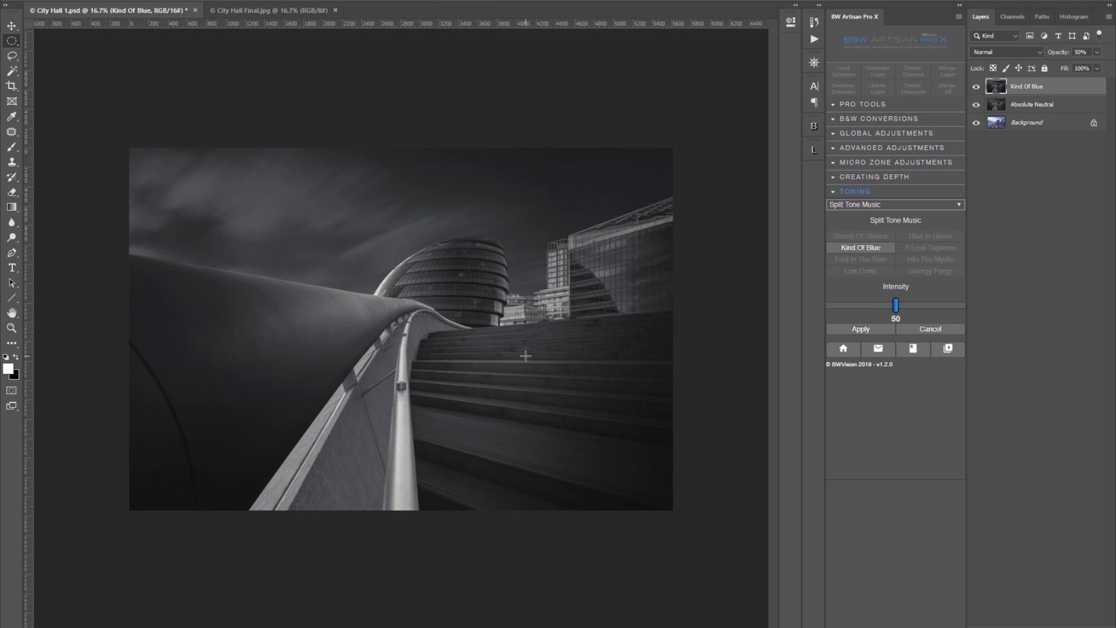
Cancel the Kind Of Blue toning and switch to the City Hall Final.jpg document.
{"action": "left_click", "coordinate": [937, 207]}
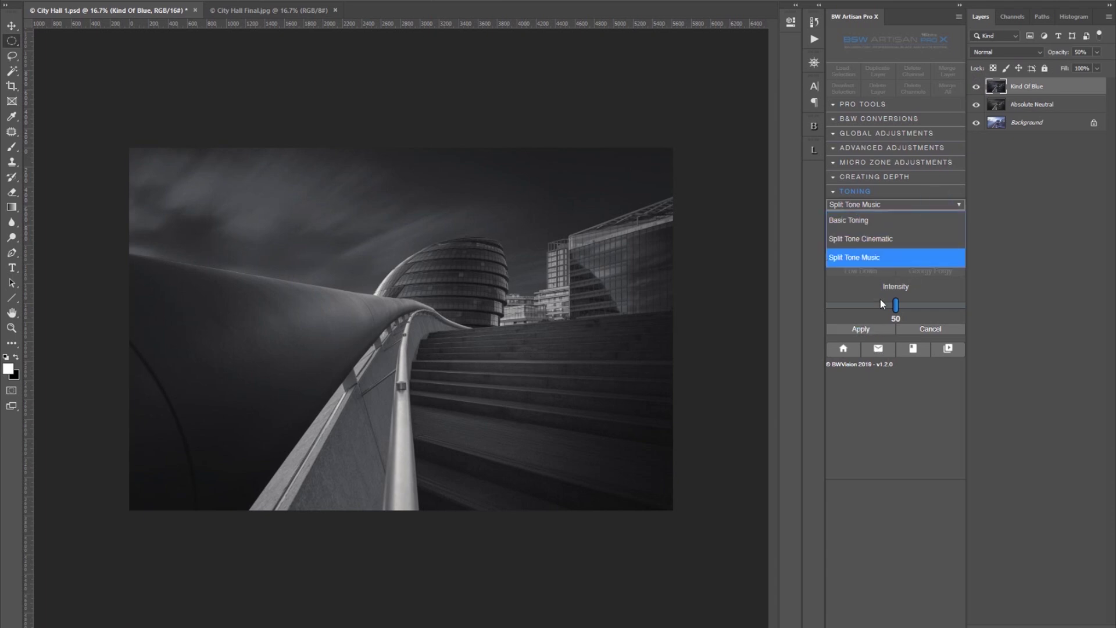
{"action": "left_click", "coordinate": [862, 302]}
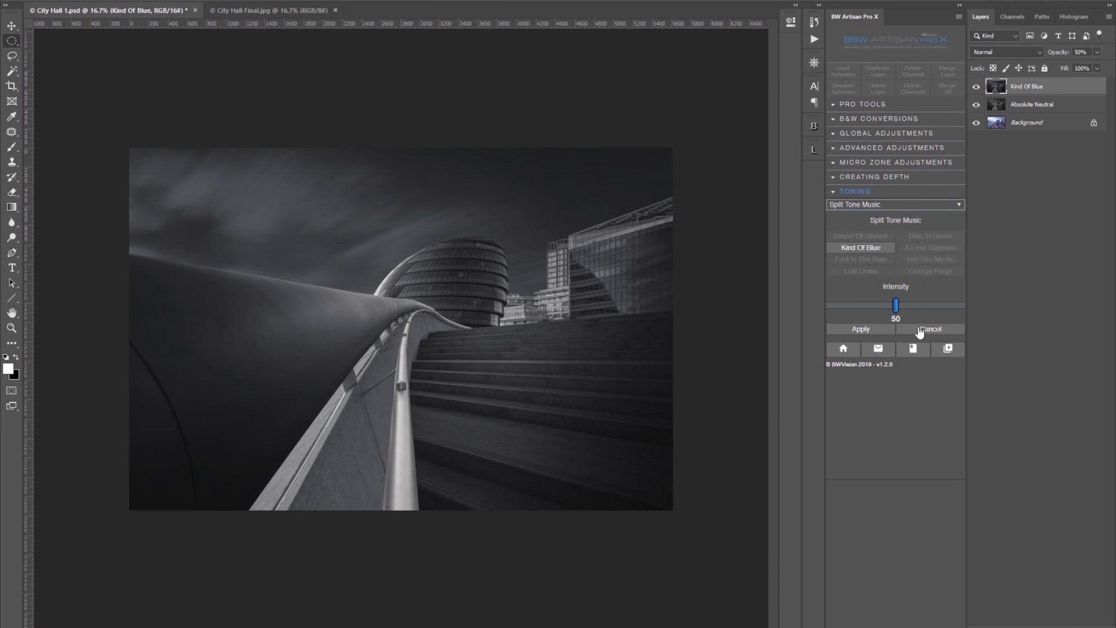
{"action": "left_click", "coordinate": [921, 329]}
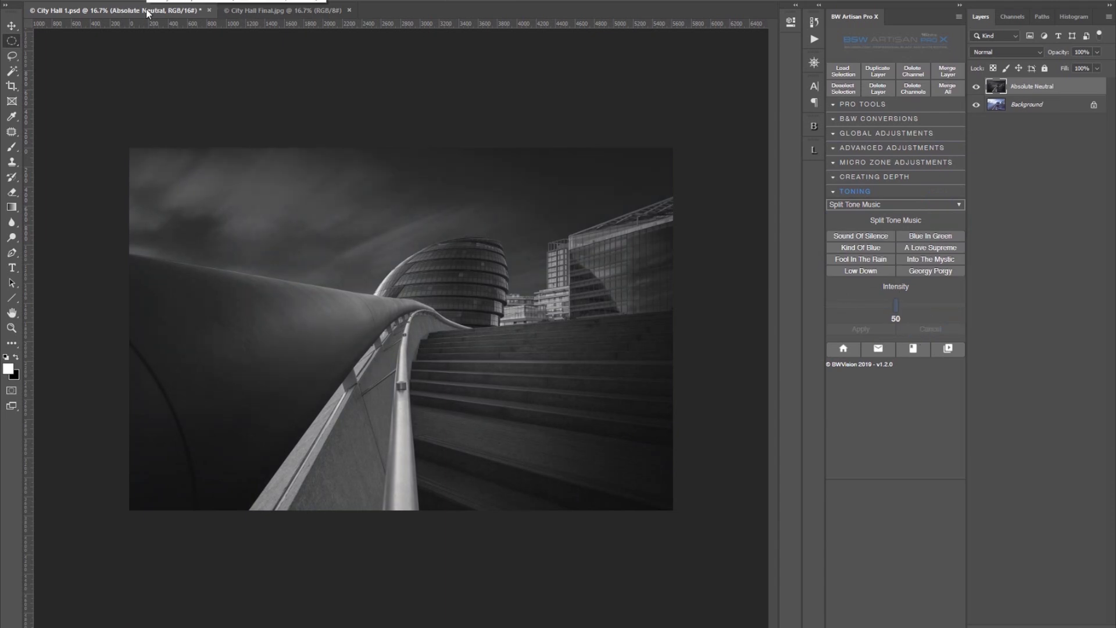
{"action": "left_click", "coordinate": [256, 10]}
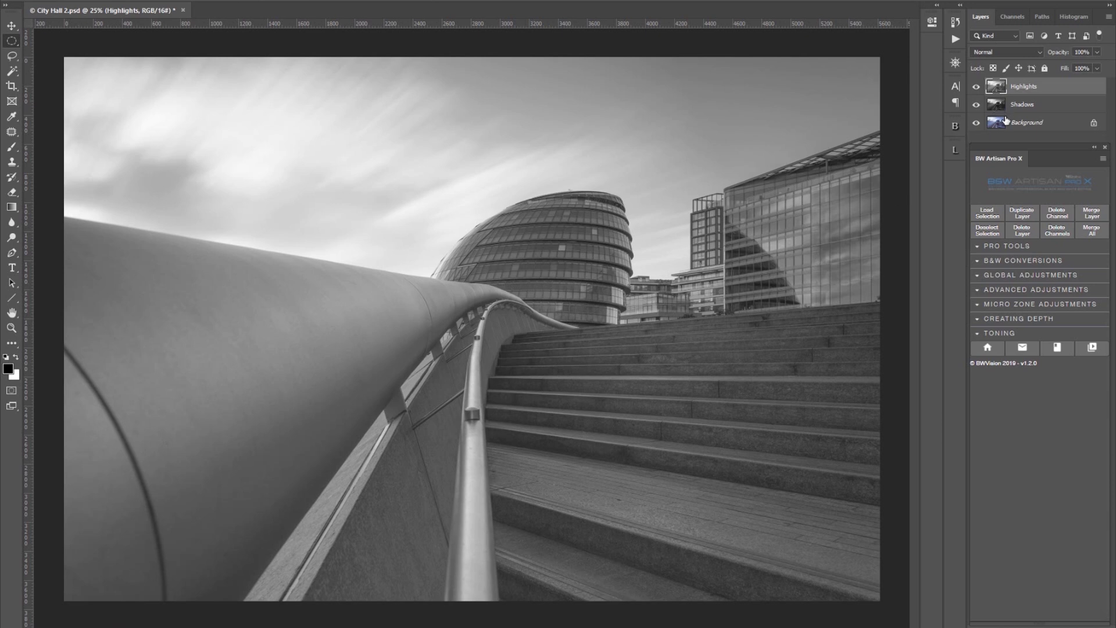
Compare the black-and-white Highlights and Shadows layers with the colour Background by hiding and showing both layers.
{"action": "left_click", "coordinate": [977, 88]}
{"action": "left_click", "coordinate": [977, 105]}
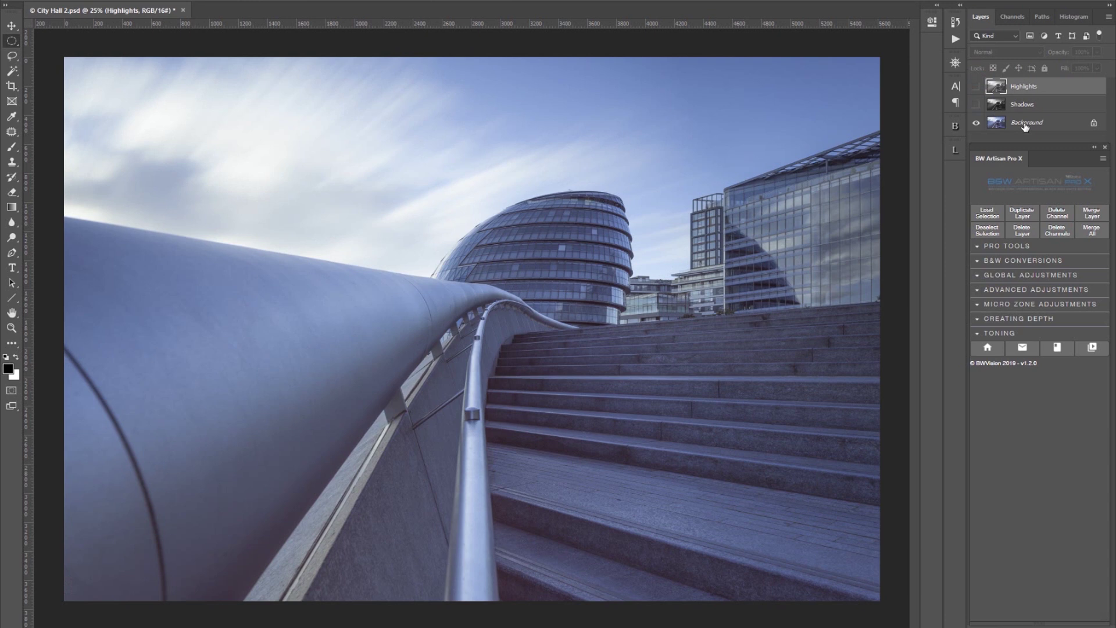
{"action": "left_click", "coordinate": [977, 105]}
{"action": "left_click", "coordinate": [976, 87]}
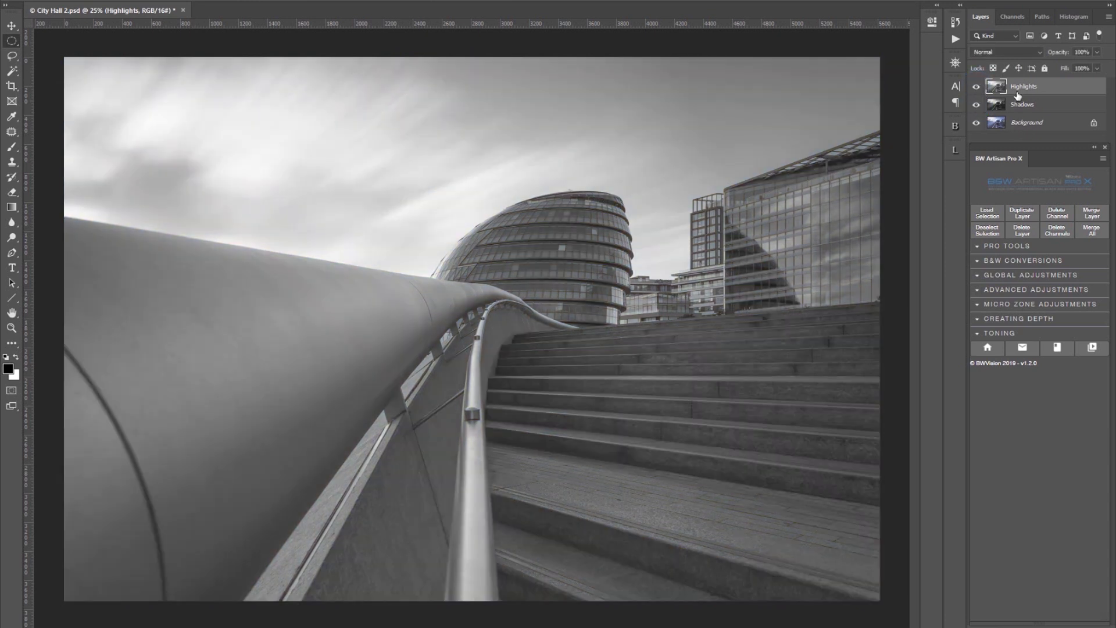
Add a layer mask to the Highlights layer and load the saved selection of the curved wall.
{"action": "left_click", "coordinate": [1033, 626]}
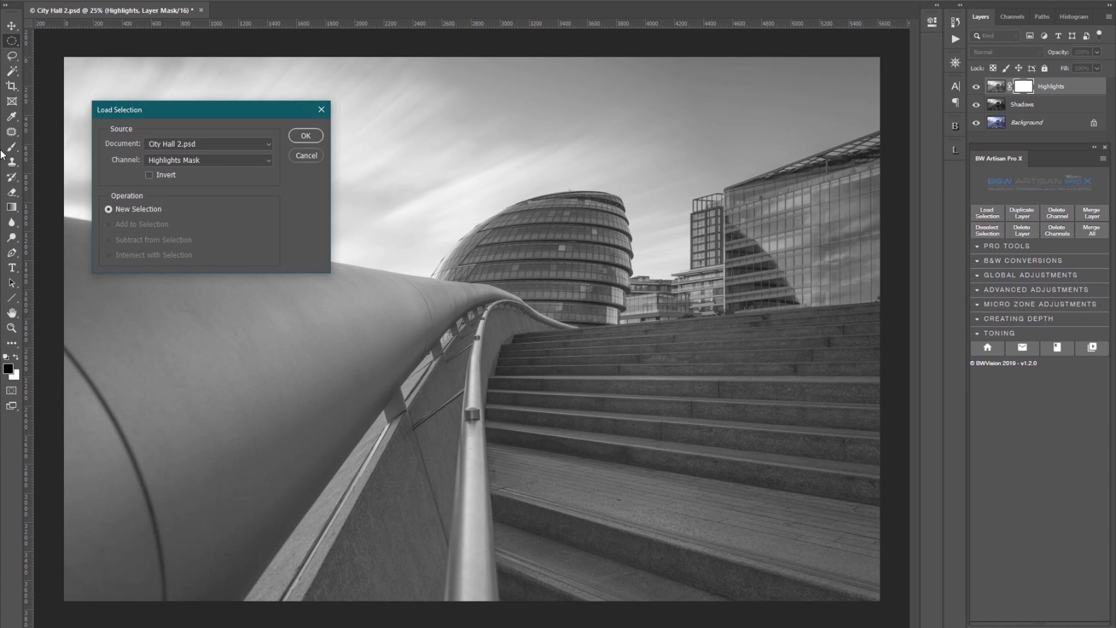
{"action": "left_click", "coordinate": [238, 162]}
{"action": "left_click", "coordinate": [218, 255]}
{"action": "left_click", "coordinate": [301, 139]}
Draw black gradients with the Gradient tool on the Highlights mask, darkening the curved wall's lower-left area and its thin far tip.
{"action": "left_click", "coordinate": [12, 206]}
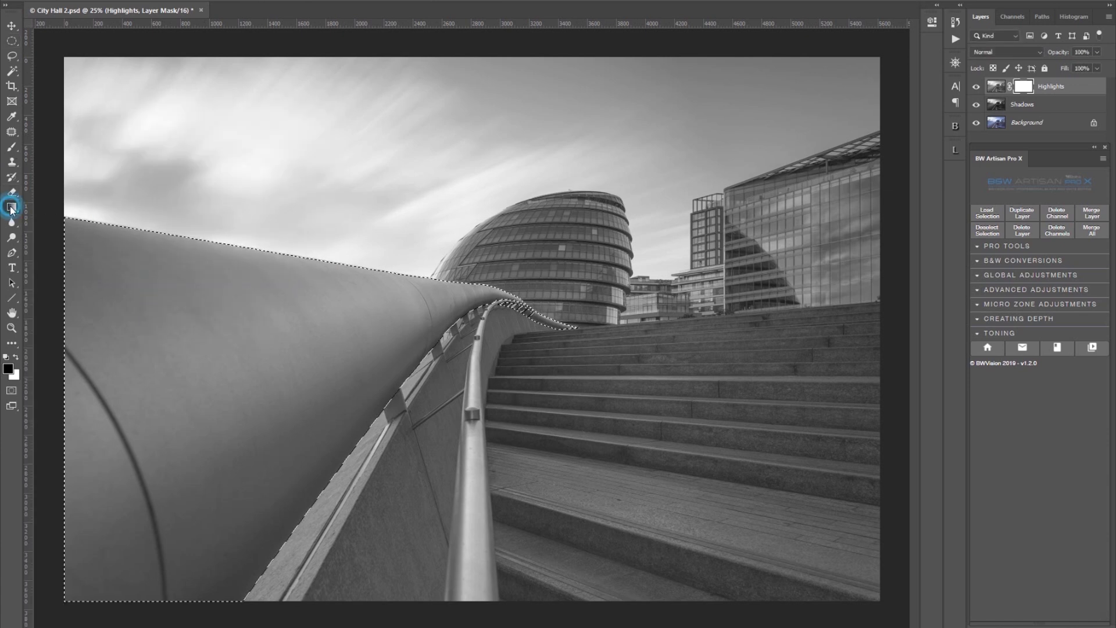
{"action": "left_click_drag", "start_coordinate": [281, 380], "coordinate": [393, 318]}
{"action": "left_click_drag", "start_coordinate": [469, 297], "coordinate": [576, 327]}
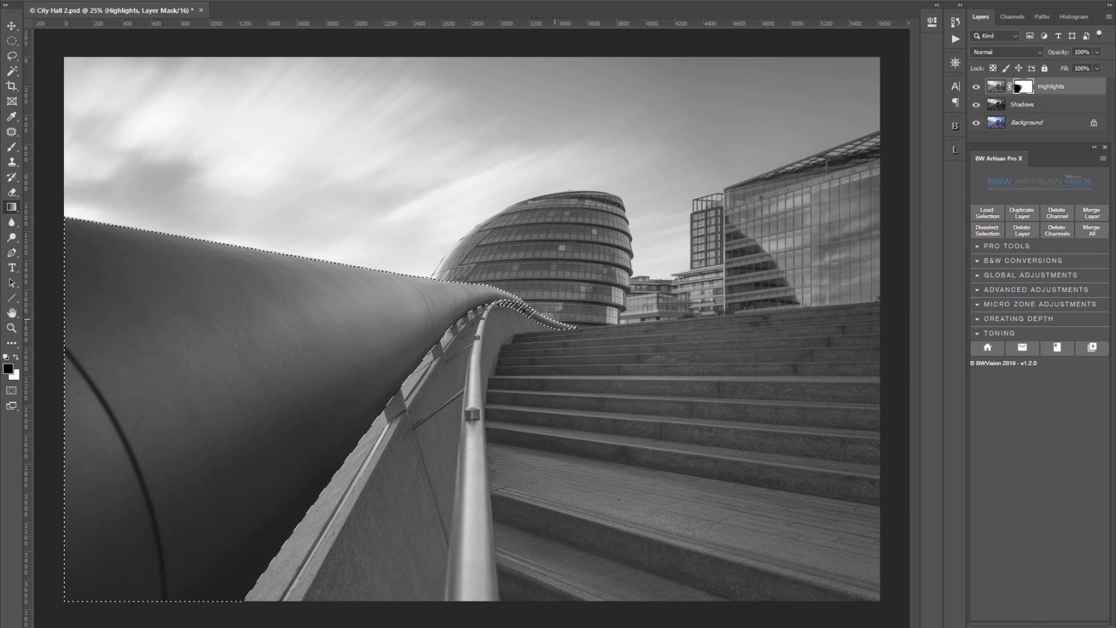
View the Highlights layer mask on its own, then return to the full image to examine the blended curved wall.
{"action": "left_click", "coordinate": [1027, 88], "text": "alt"}
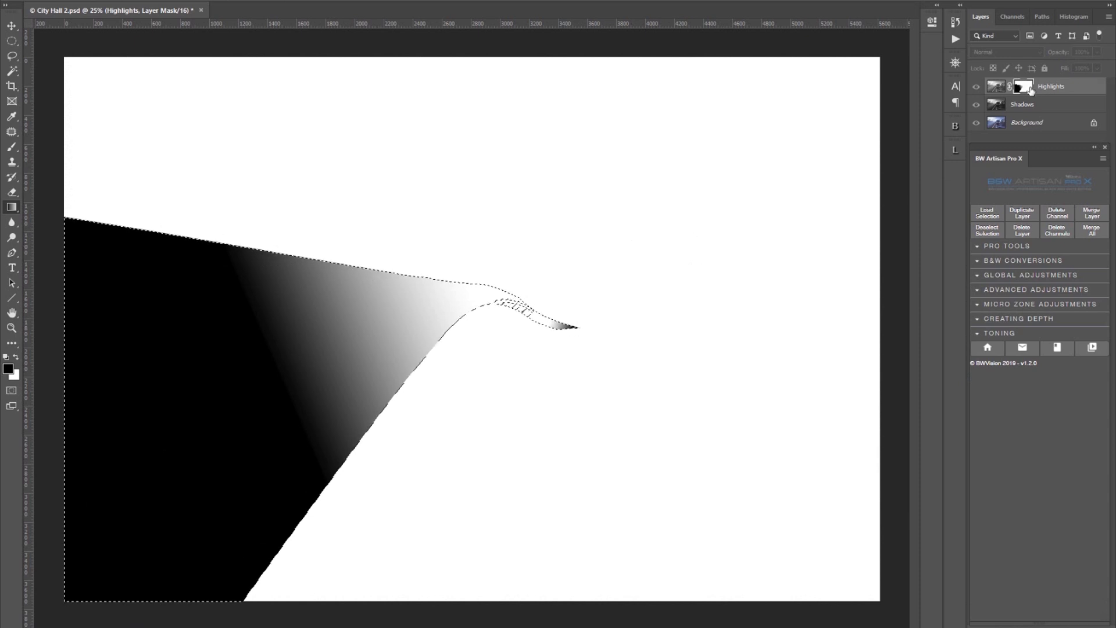
{"action": "left_click", "coordinate": [995, 86]}
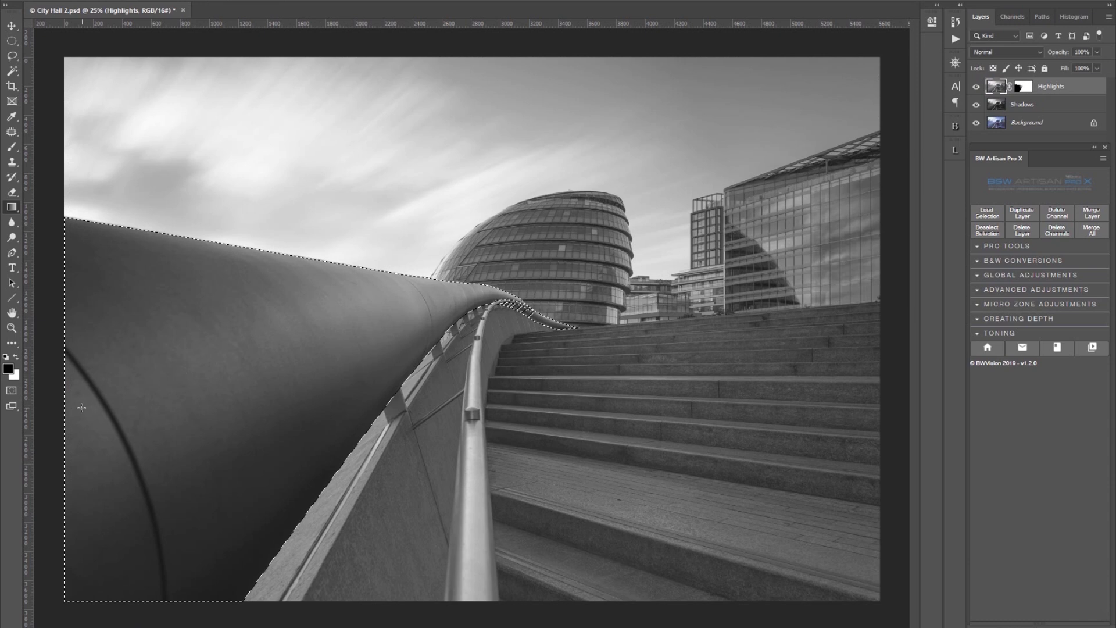
{"action": "key", "text": "ctrl+minus"}
{"action": "left_click_drag", "start_coordinate": [171, 441], "coordinate": [420, 326]}
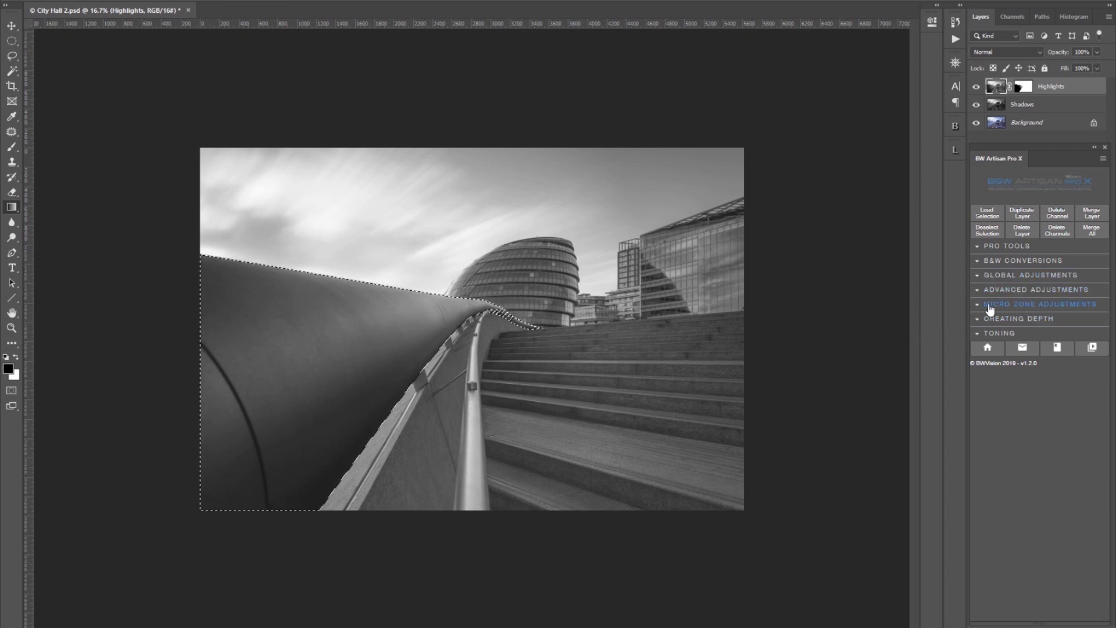
Show the Creating Depth options, select the Highlights mask, and compare the image with and without the masked Highlights layer.
{"action": "left_click", "coordinate": [985, 323]}
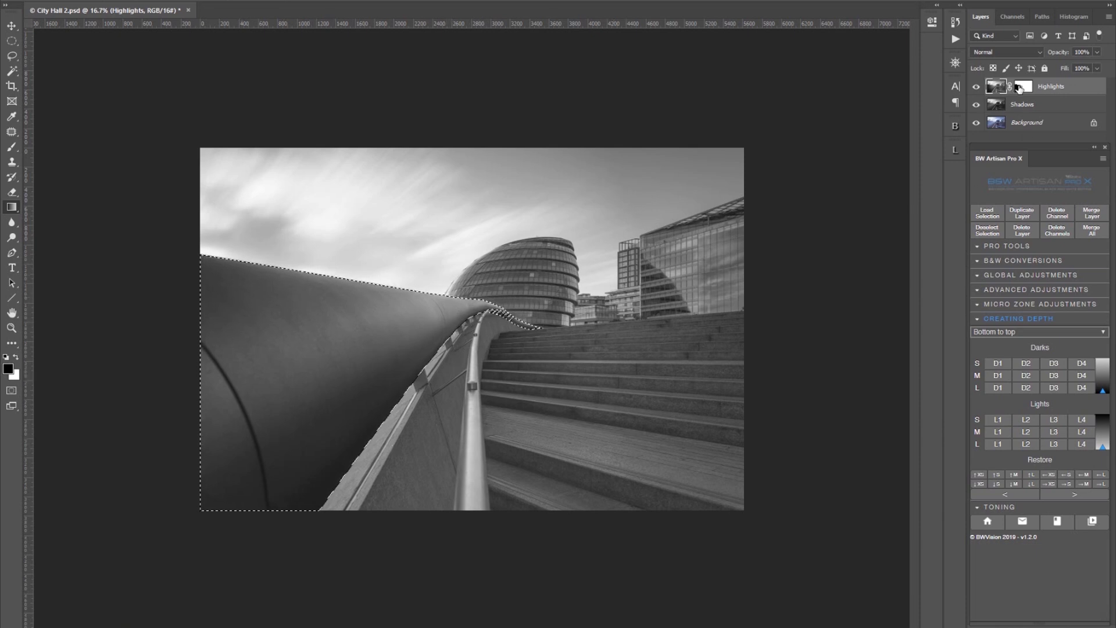
{"action": "left_click", "coordinate": [1021, 87]}
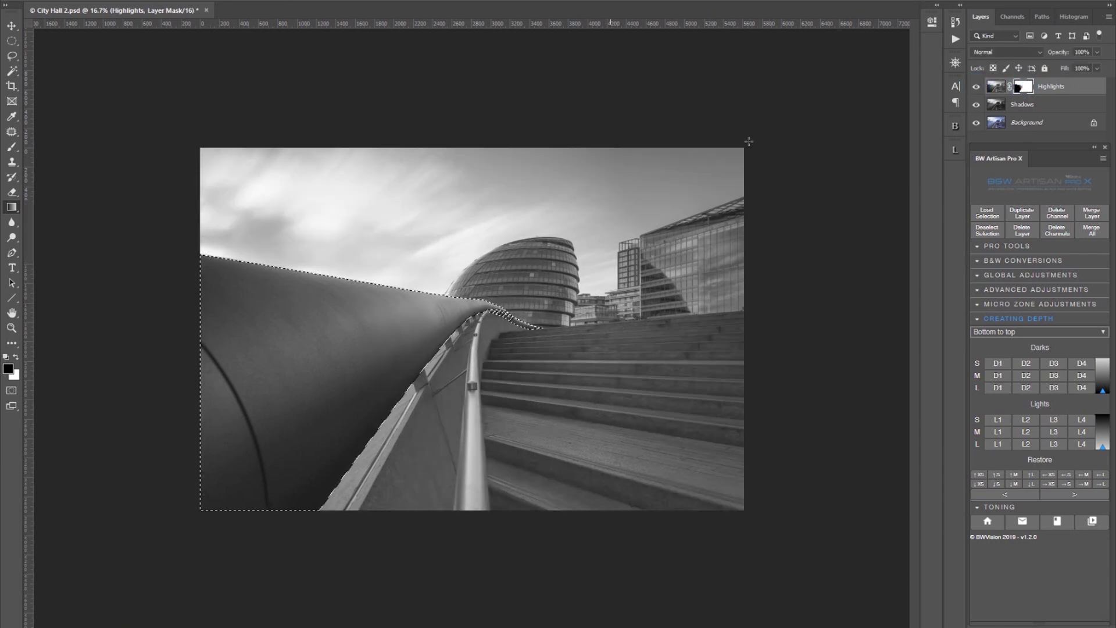
{"action": "left_click", "coordinate": [976, 88]}
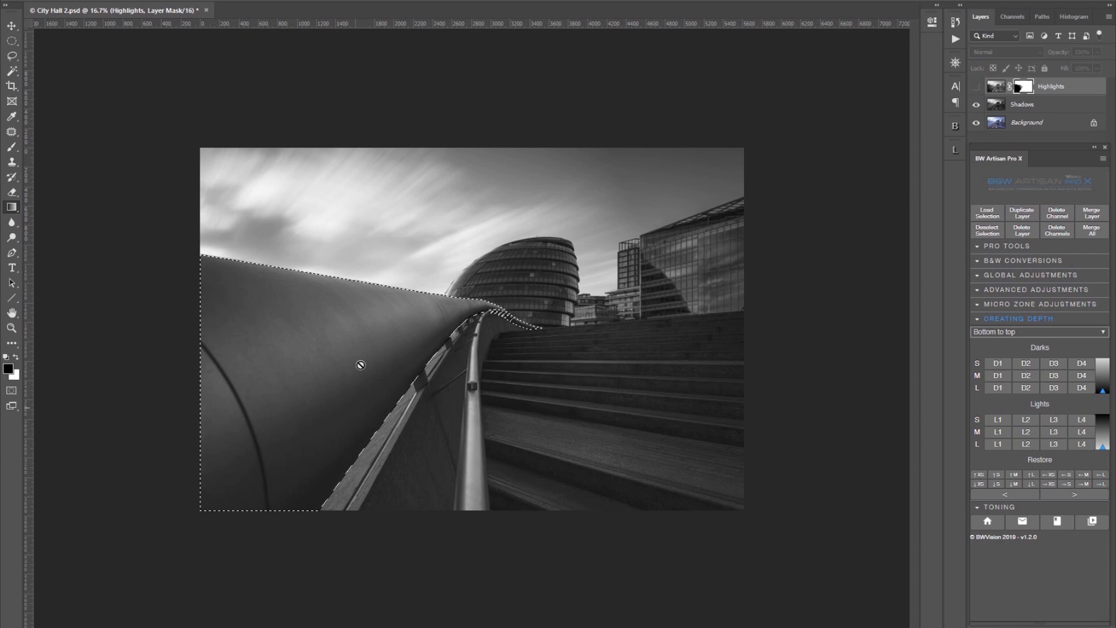
{"action": "left_click", "coordinate": [978, 87]}
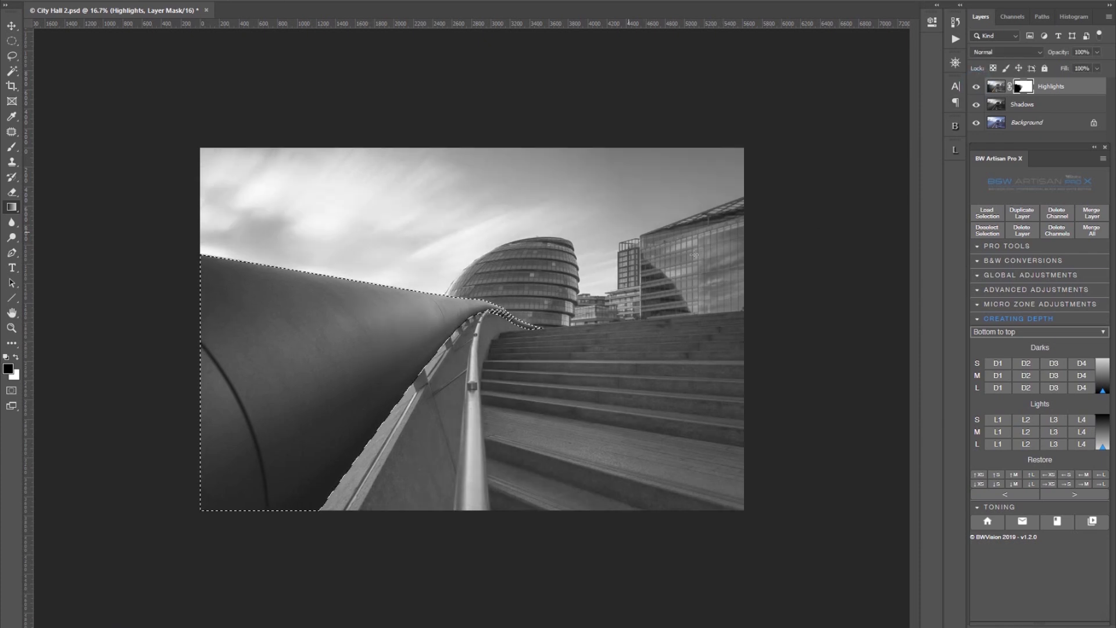